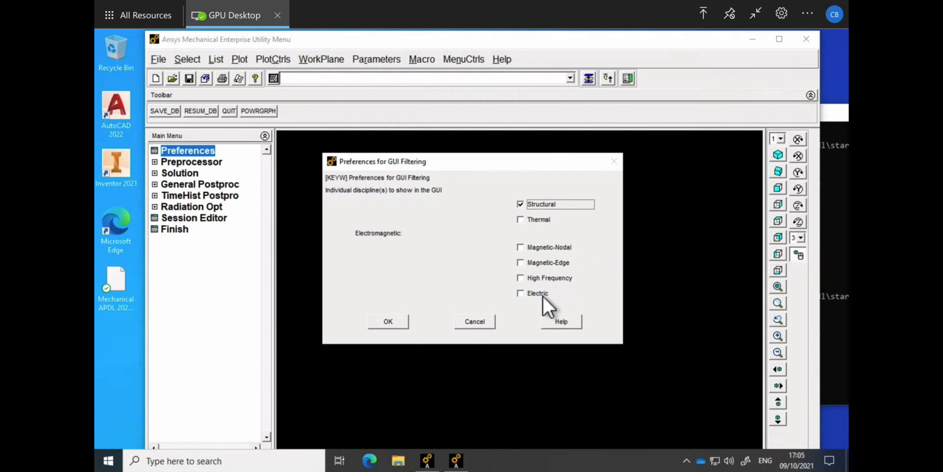
Enable the Electric discipline in the GUI filtering preferences, keeping Structural selected.
click(522, 293)
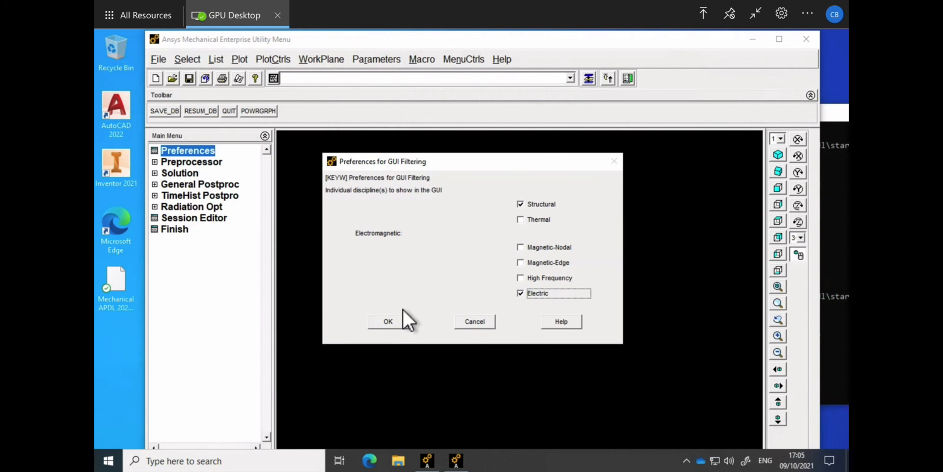
click(402, 322)
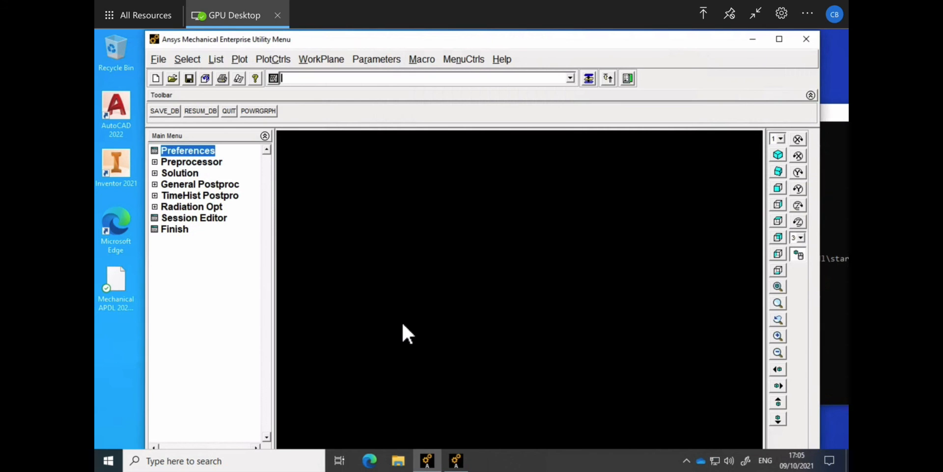
Add the Coupled Field element Brick 20node 226 as element type 1.
click(196, 164)
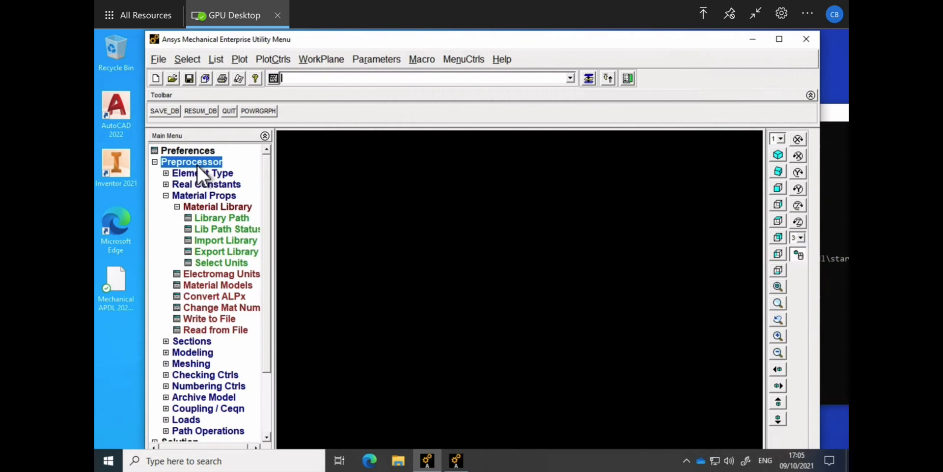
click(203, 177)
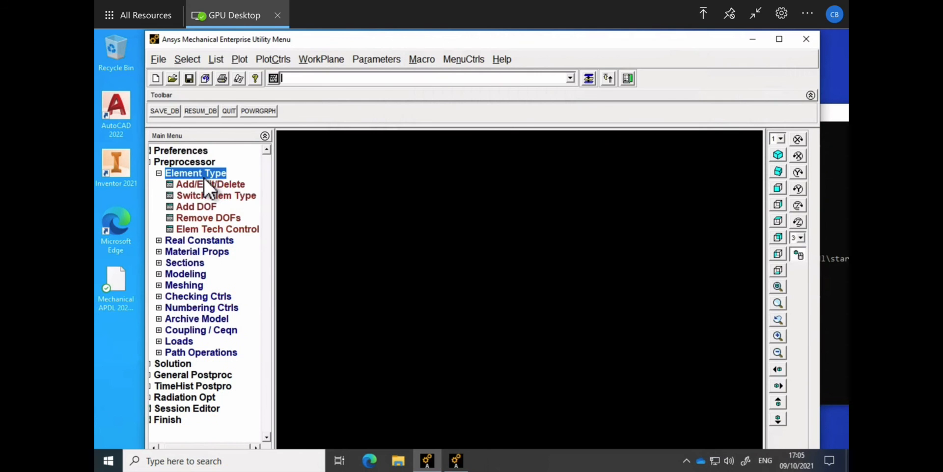
click(210, 186)
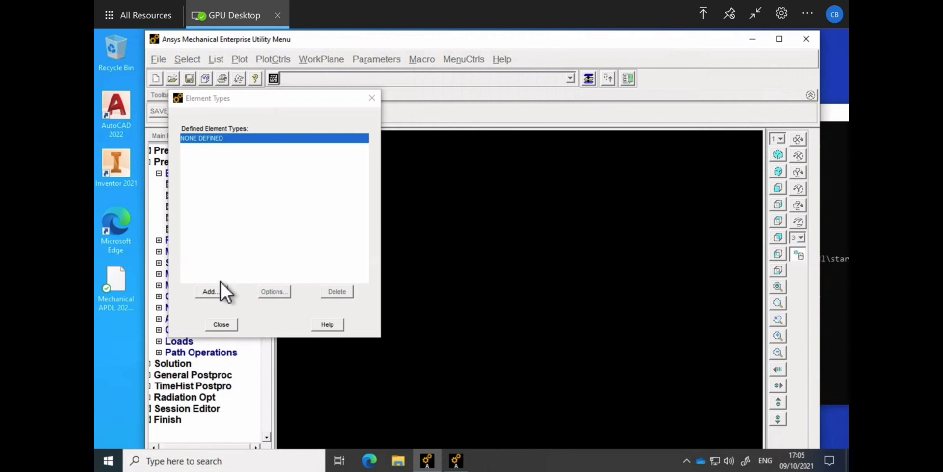
click(216, 290)
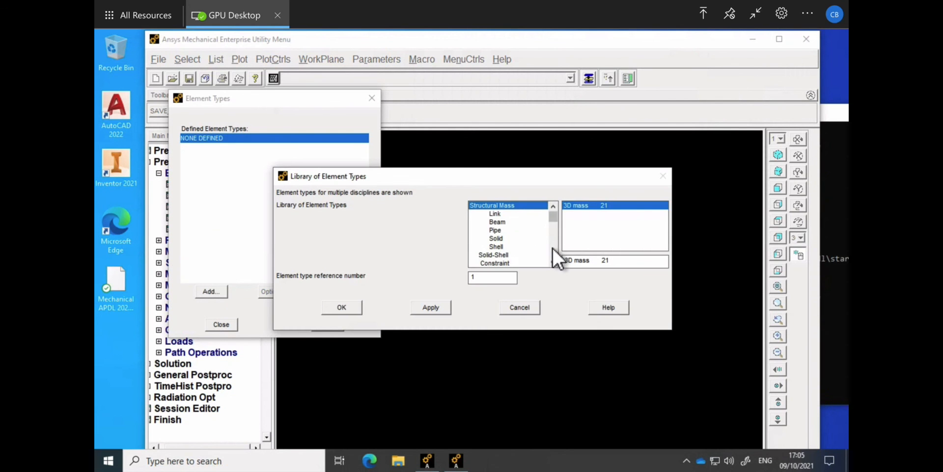
click(553, 250)
click(553, 251)
click(553, 251)
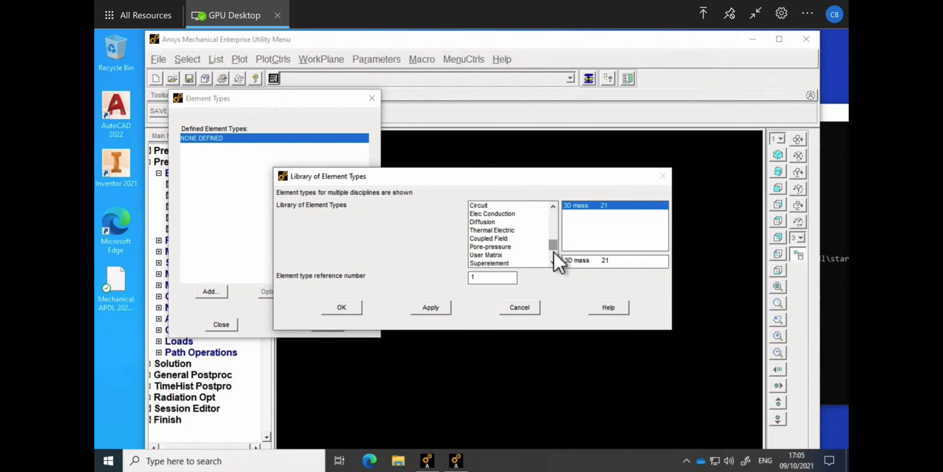
click(524, 239)
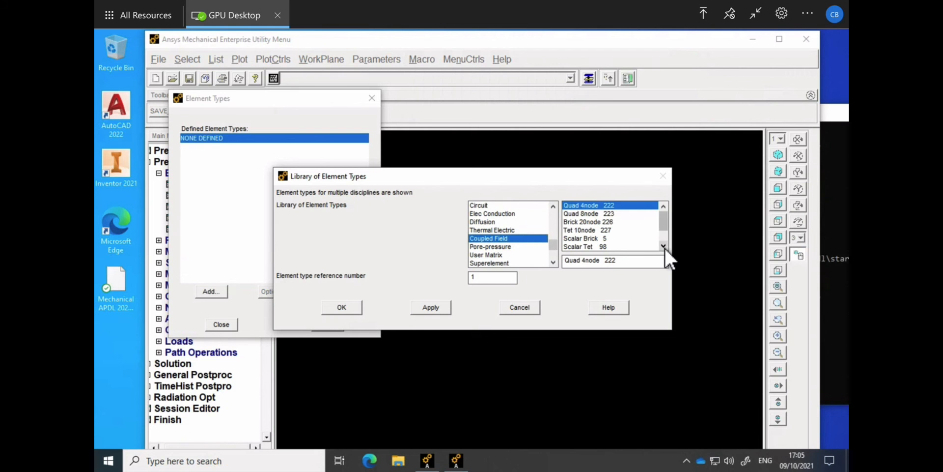
click(622, 224)
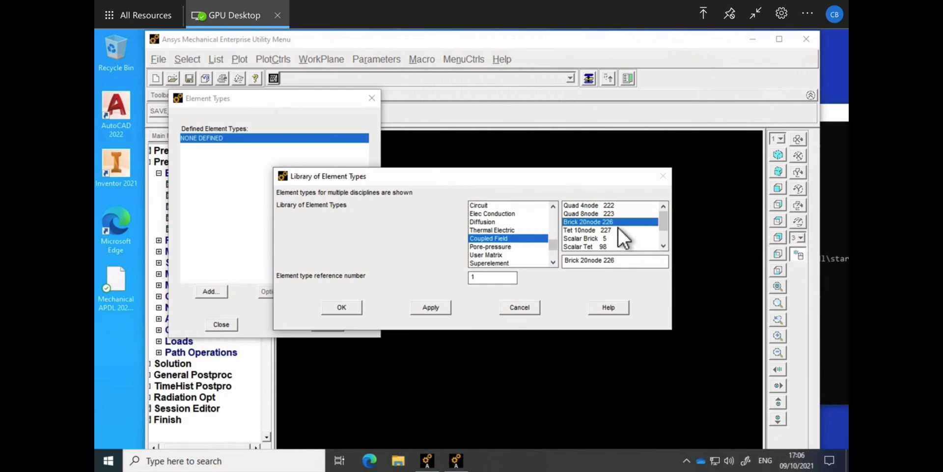
click(355, 307)
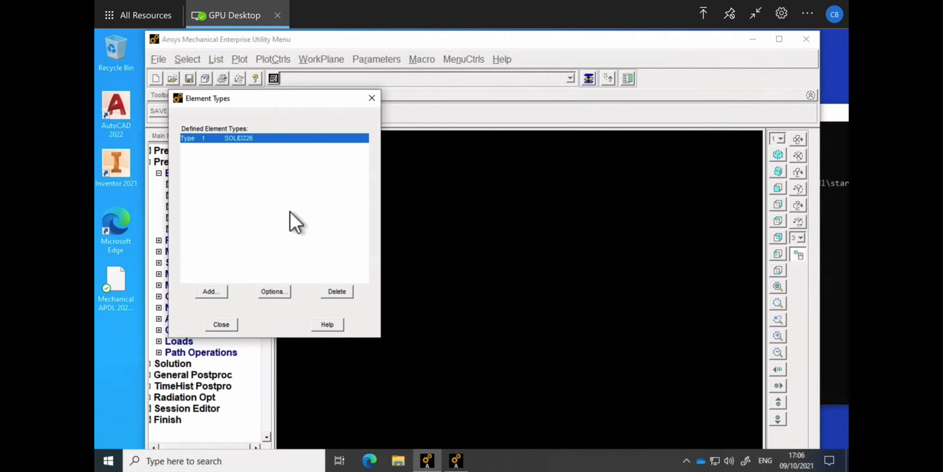
Set the analysis type (K1) of the SOLID226 element to Thermo-piezoelectric.
click(276, 295)
click(526, 153)
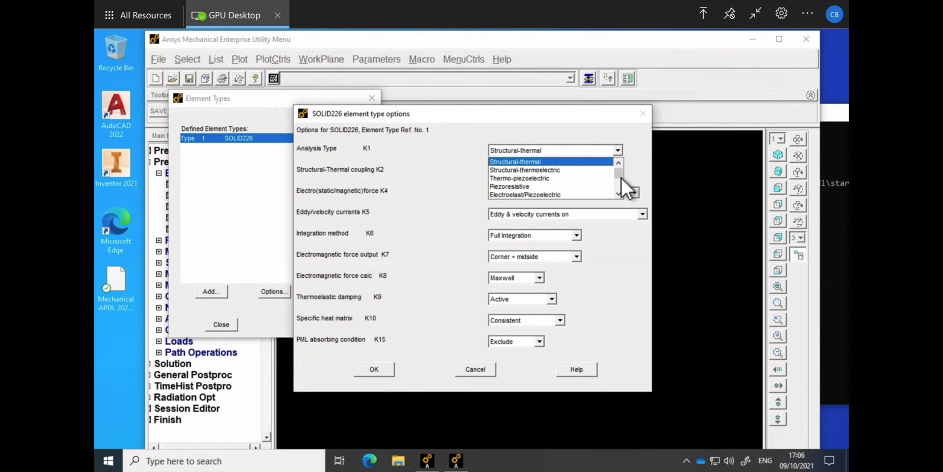
click(619, 194)
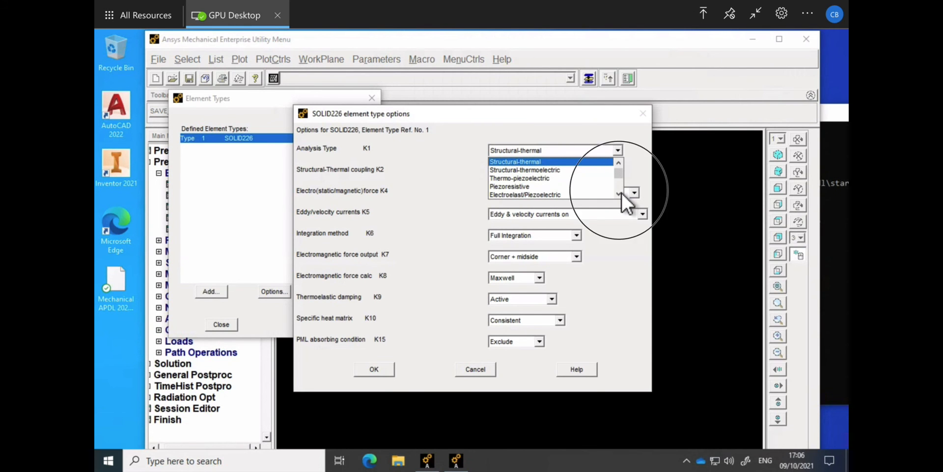
click(541, 170)
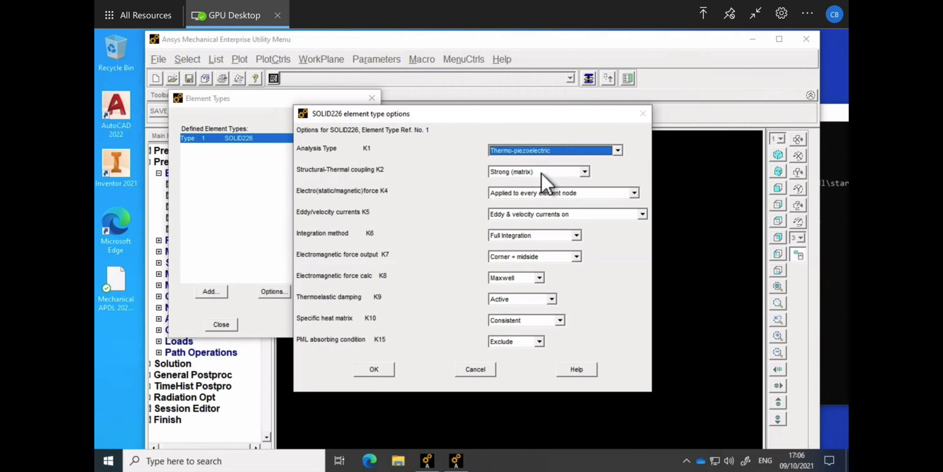
click(371, 372)
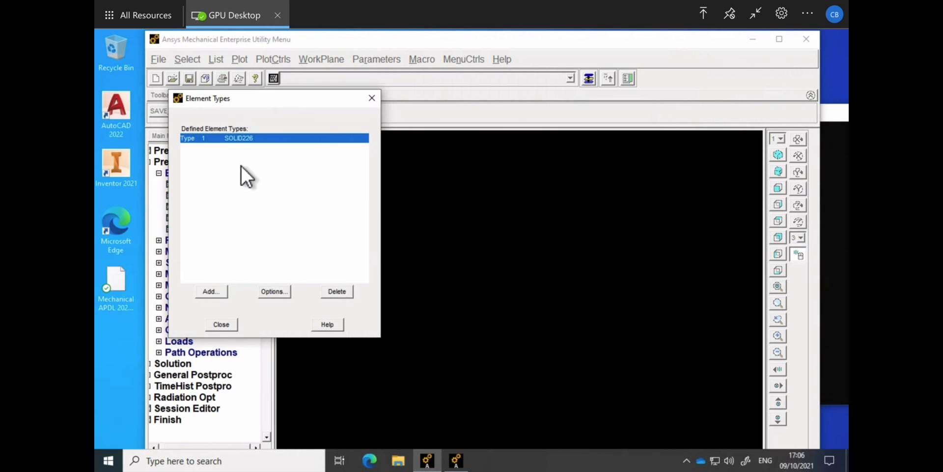
Add the structural Solid brick 20node 186 as element type 2 and finish defining element types.
click(224, 291)
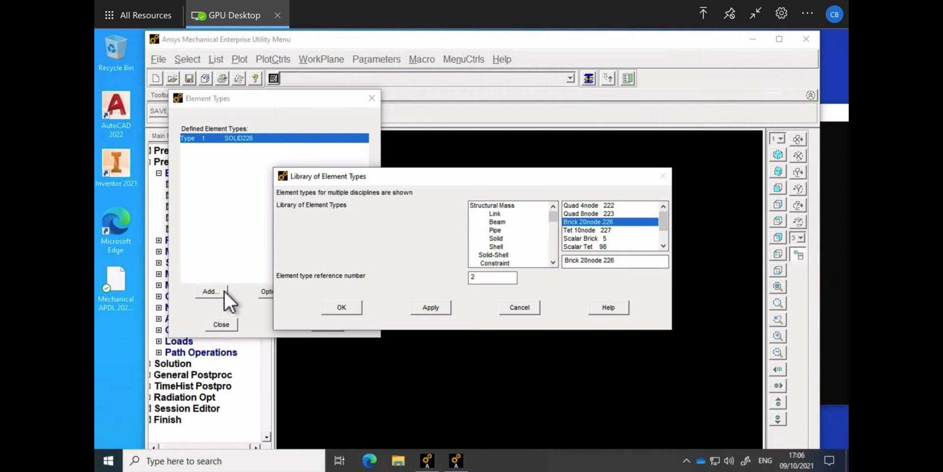
click(496, 238)
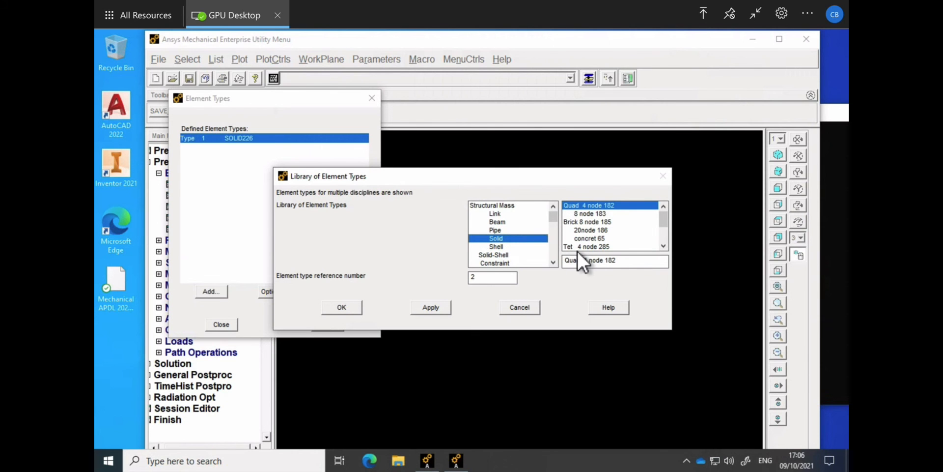
click(606, 233)
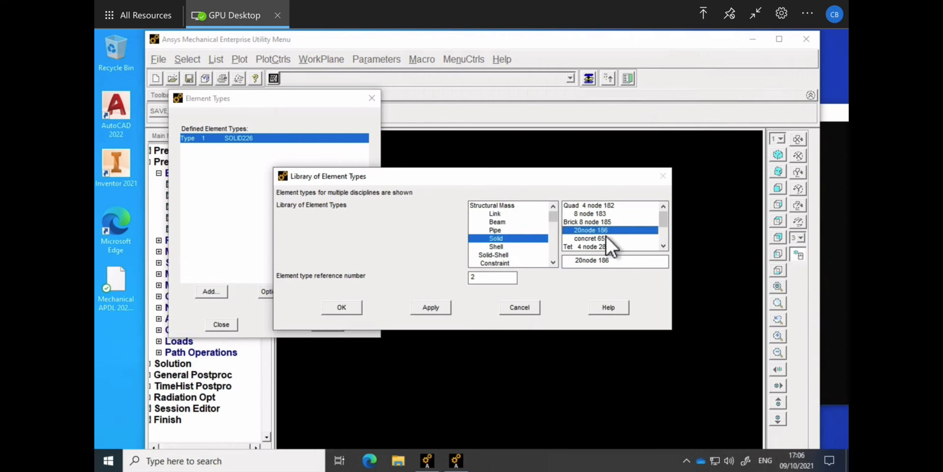
click(349, 307)
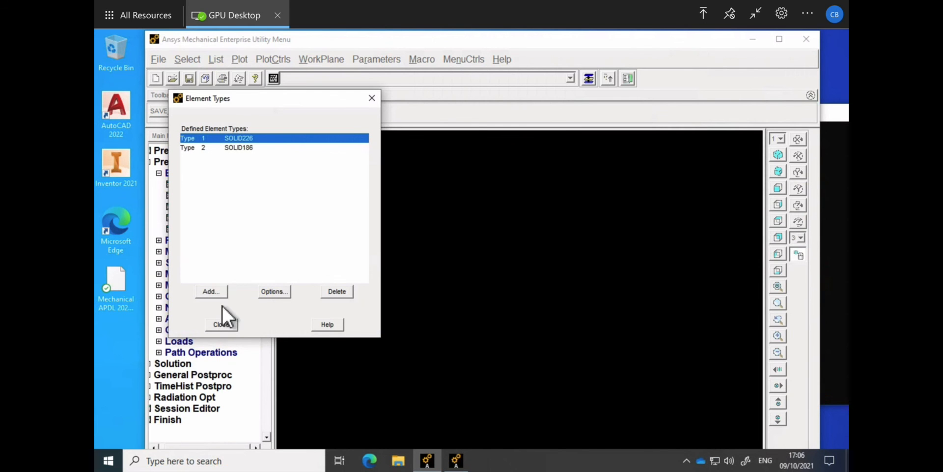
click(221, 324)
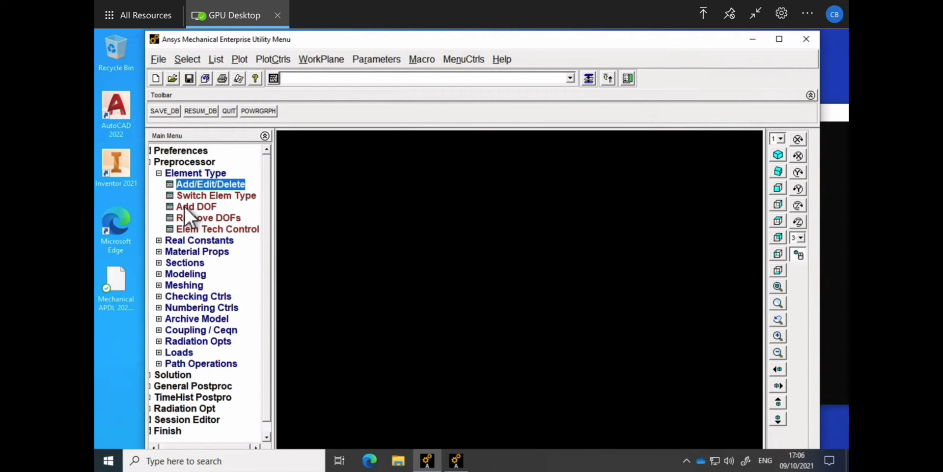
Open the linear elastic anisotropic properties of material model number 1 and place the dialog so the whole coefficient table is visible.
click(158, 174)
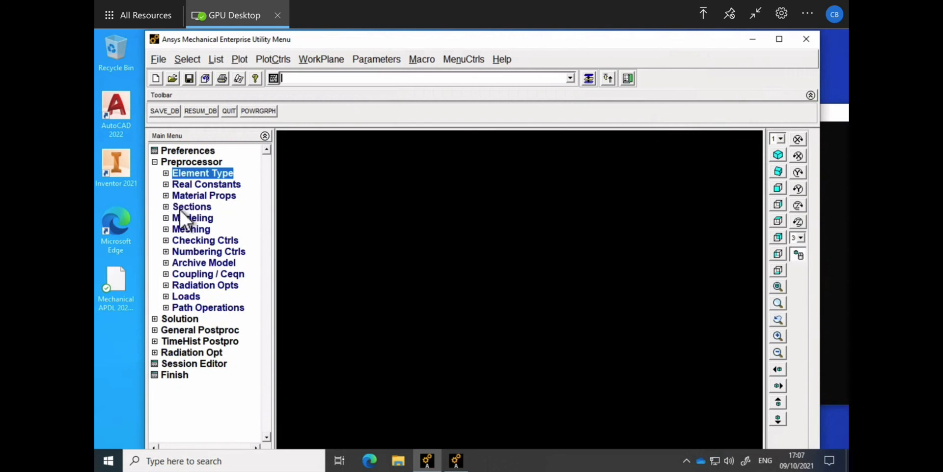
click(166, 196)
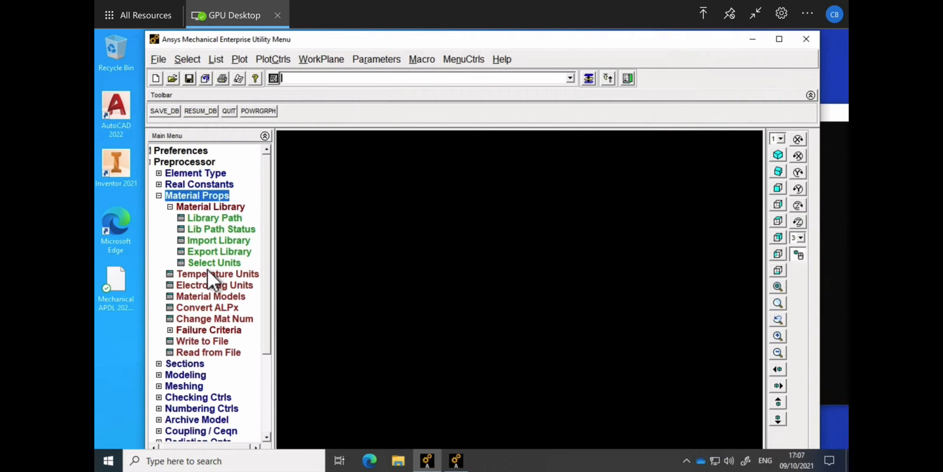
click(216, 296)
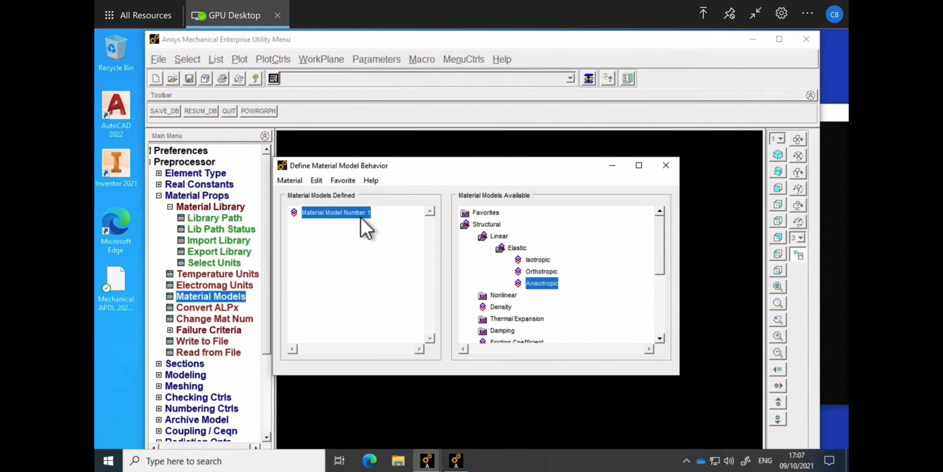
double_click(473, 226)
double_click(474, 225)
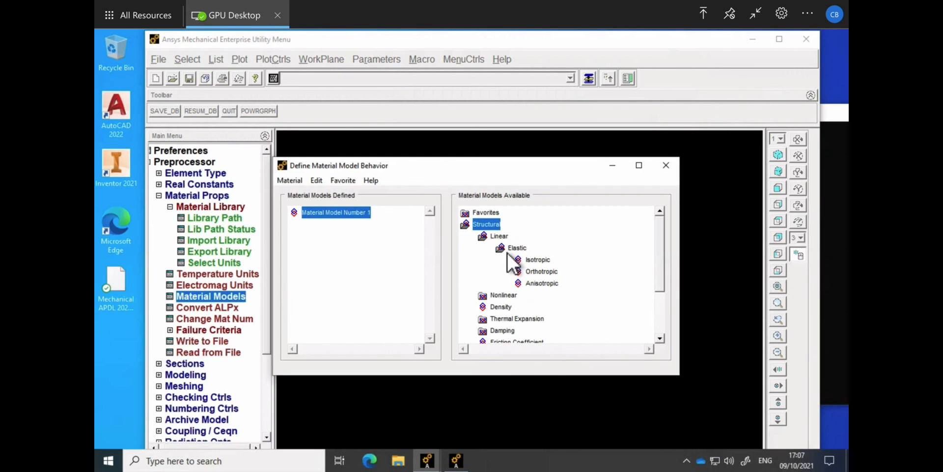
double_click(540, 288)
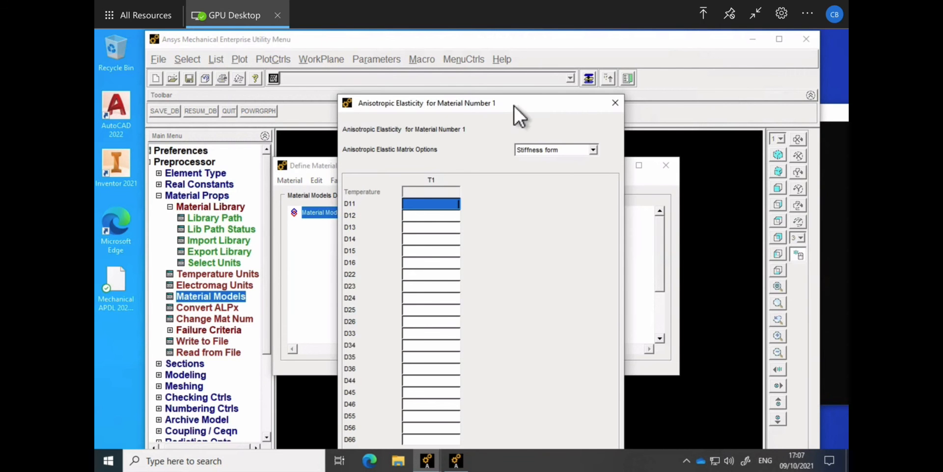
drag(514, 106, 558, 46)
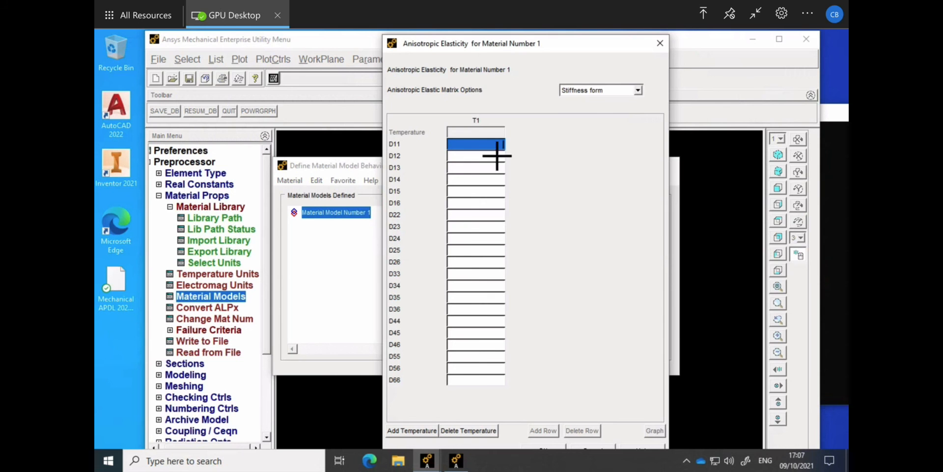
click(595, 93)
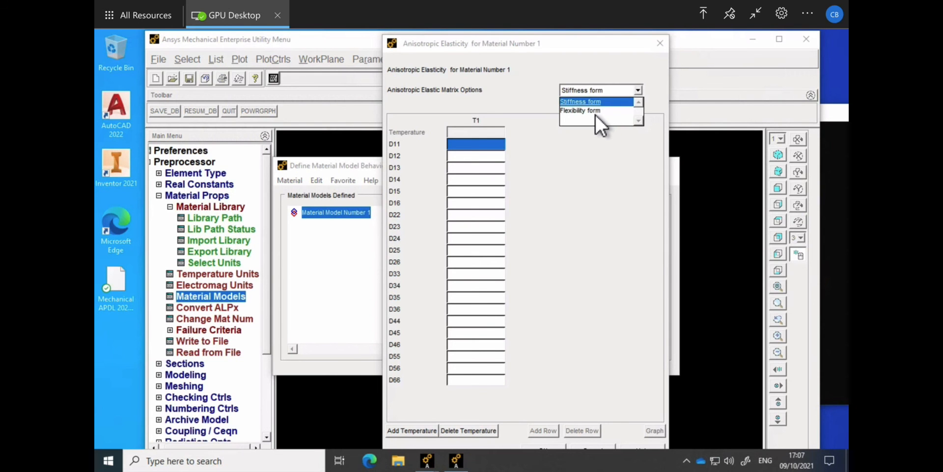
click(594, 114)
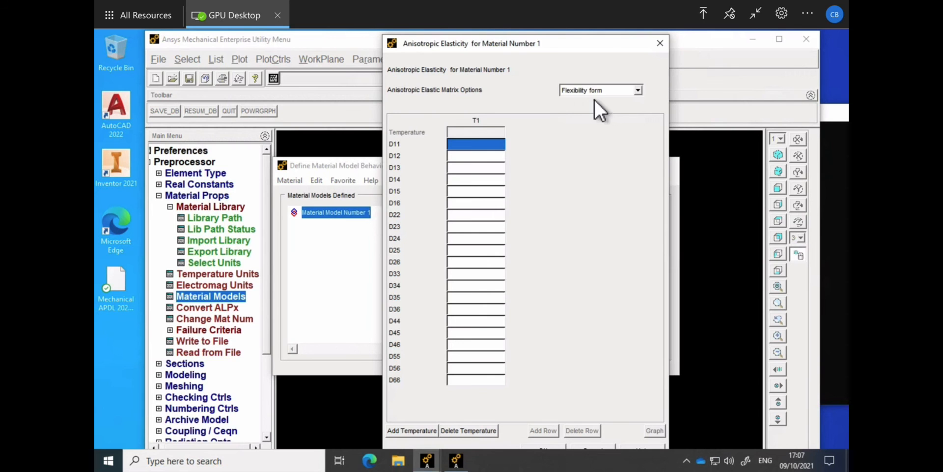
click(592, 93)
click(591, 101)
Enter the anisotropic stiffness coefficients D11 = 1.26E11, D12 = 7.95E10 and D13 = 8.41E10.
click(488, 148)
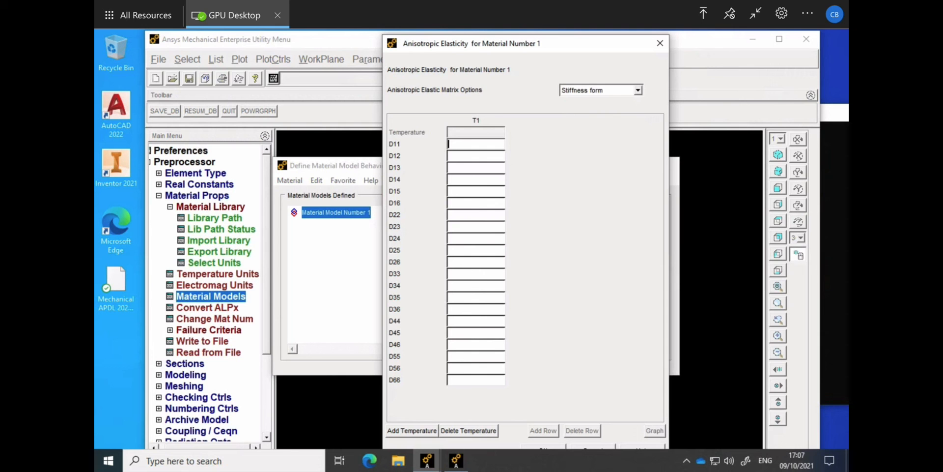
text(1.26E11)
click(497, 156)
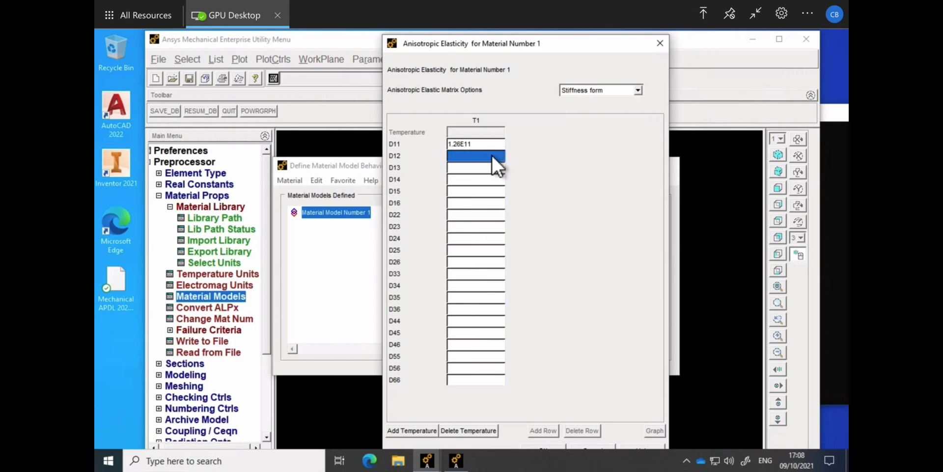
text(7)
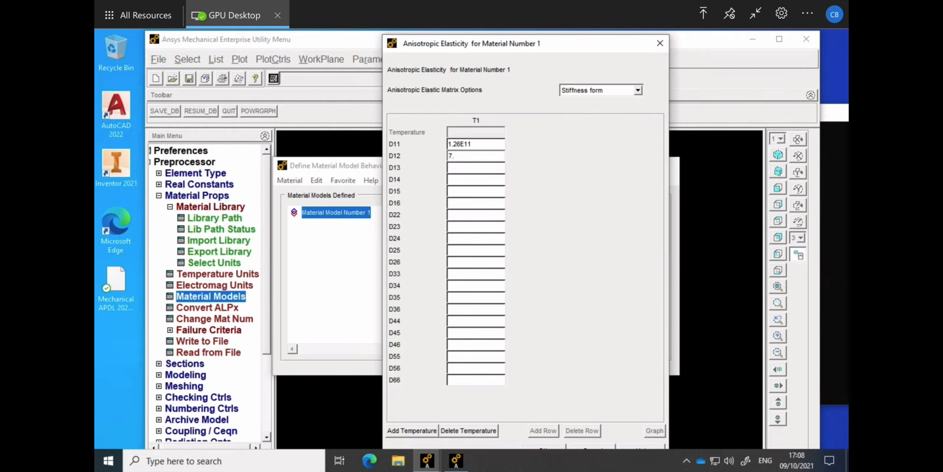
text(.95E10)
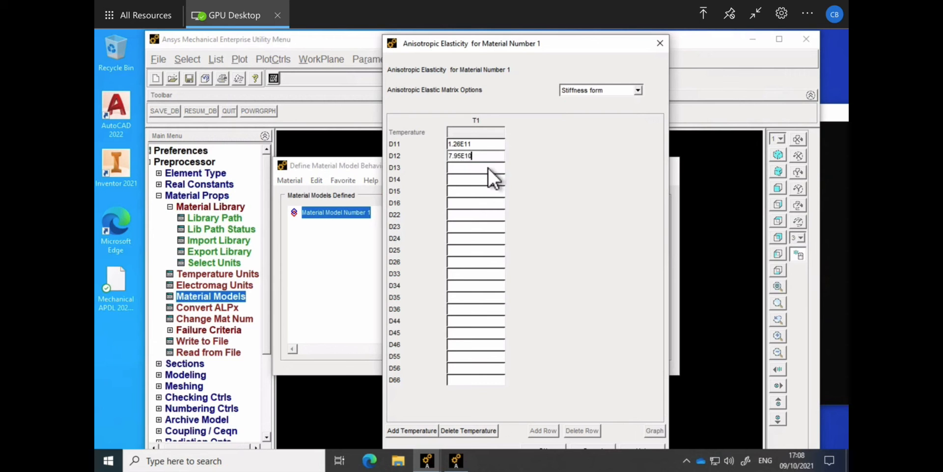
click(488, 168)
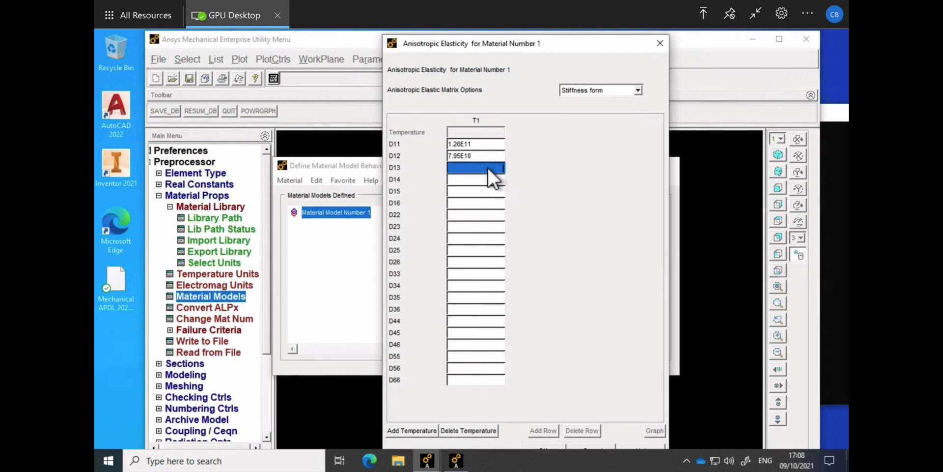
text(8.41E10)
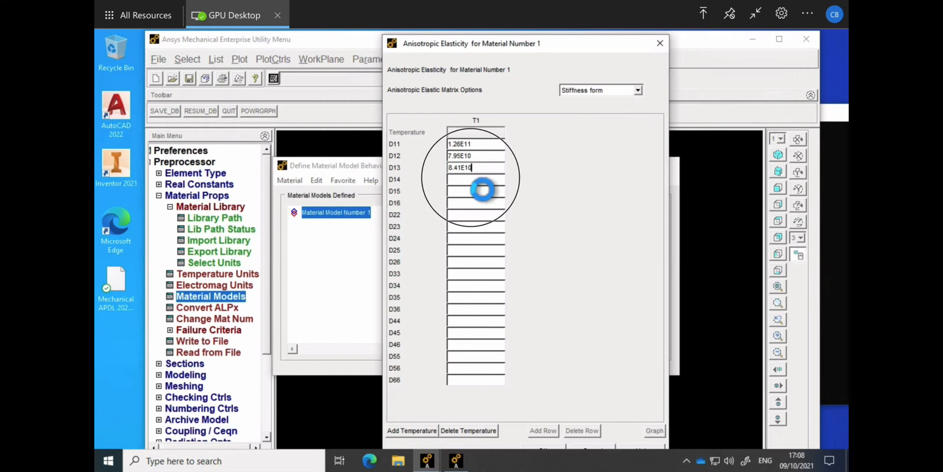
Enter 0 for the anisotropic stiffness coefficients D14, D15 and D16.
click(474, 179)
text(0)
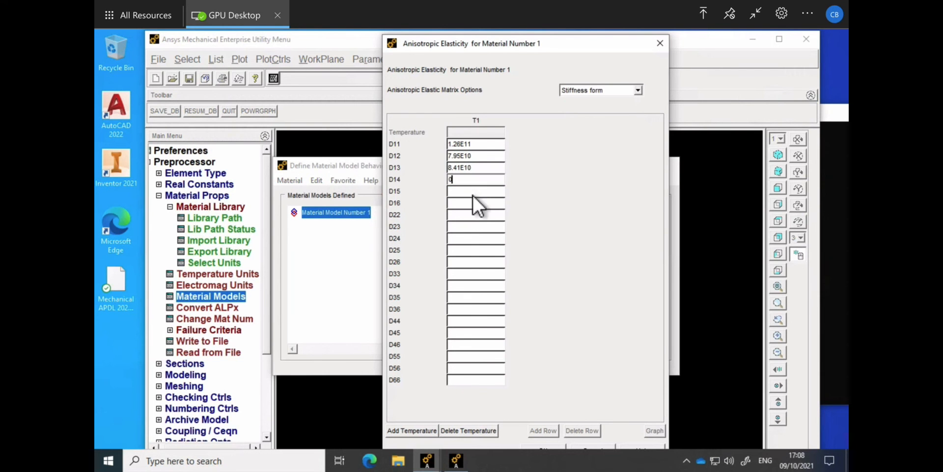
click(473, 194)
text(0)
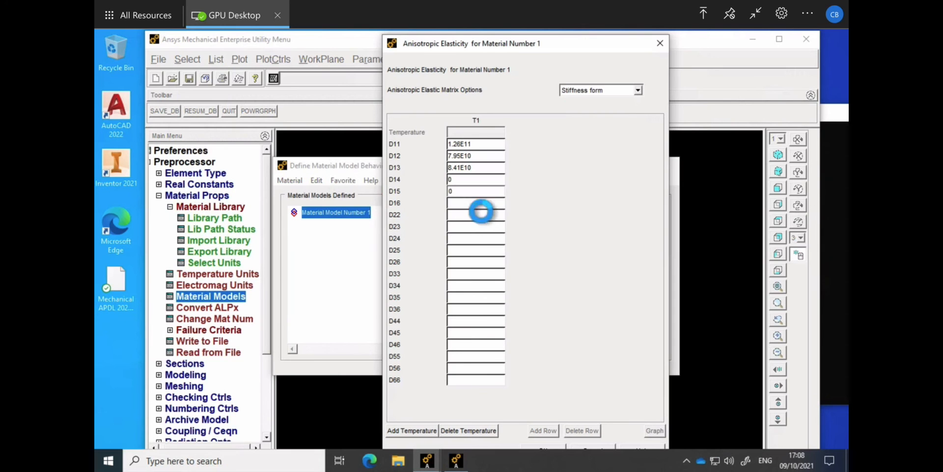
click(476, 205)
text(0)
Set the stiffness coefficients D22 to 1.26E11 and D23 to 8.41E10.
click(477, 215)
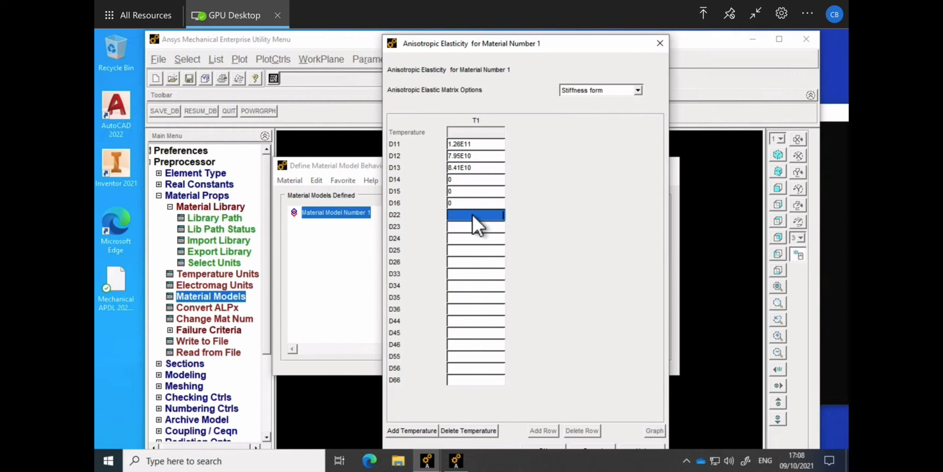
text(1.26E11)
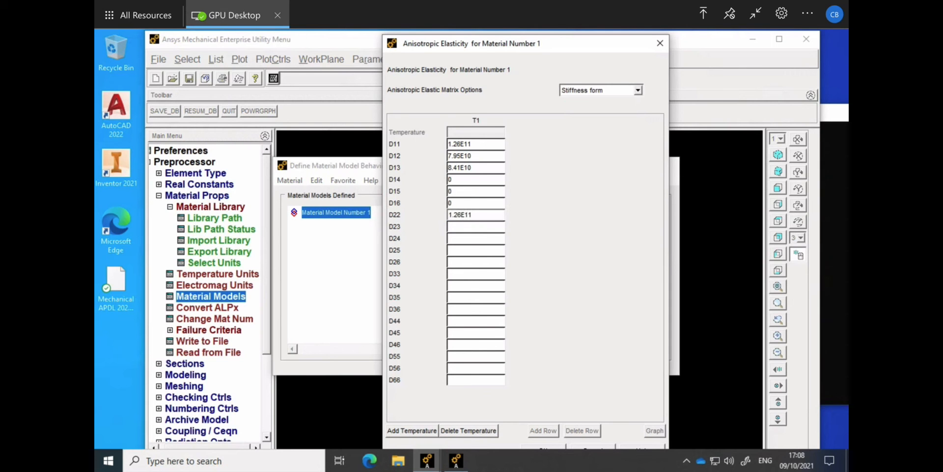
click(474, 230)
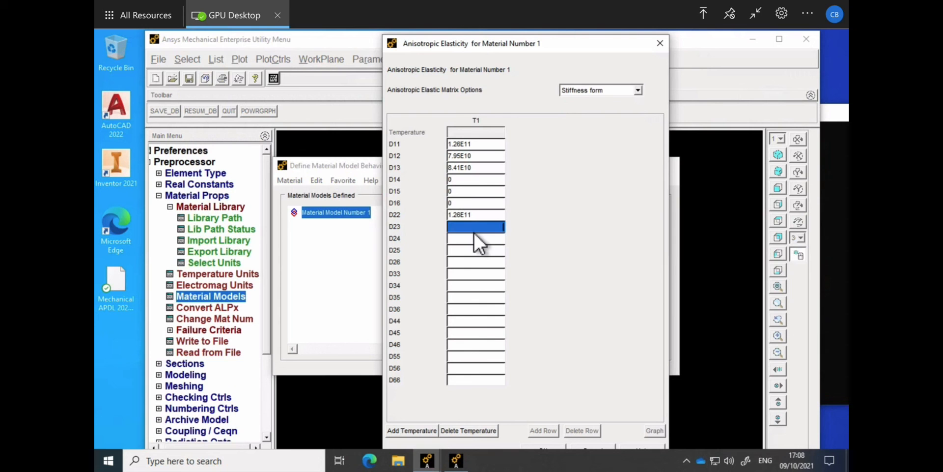
text(8.4)
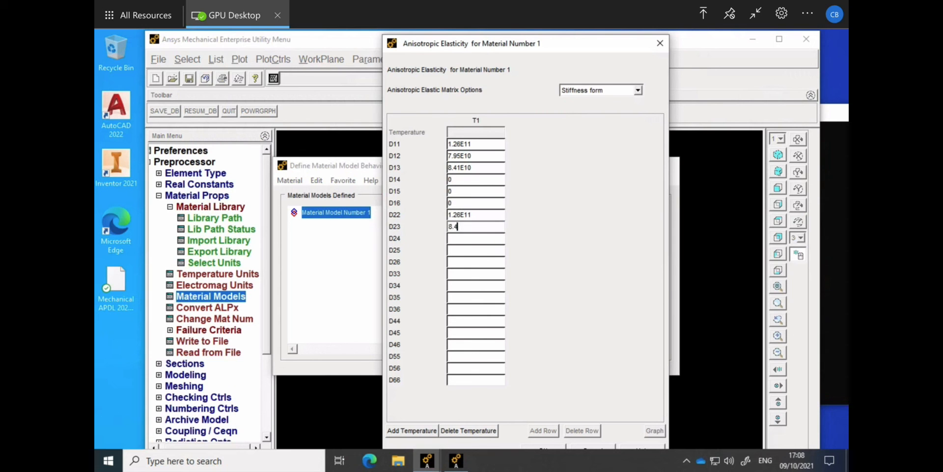
text(1E10)
Enter 0 for the anisotropic stiffness coefficients D24, D25 and D26.
click(458, 238)
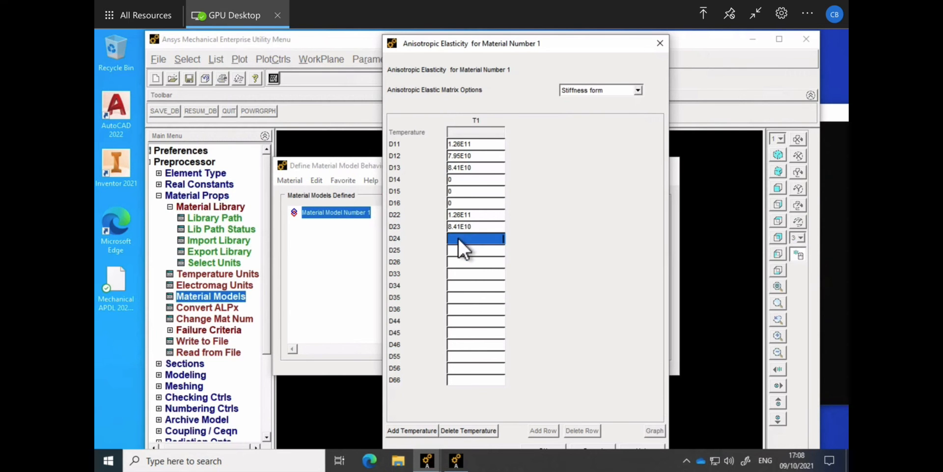
text(0)
click(461, 251)
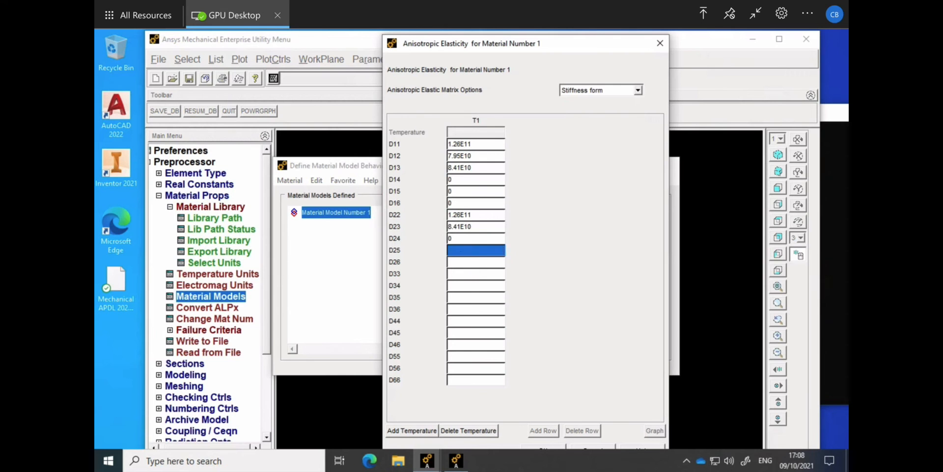
text(0)
click(466, 263)
text(0)
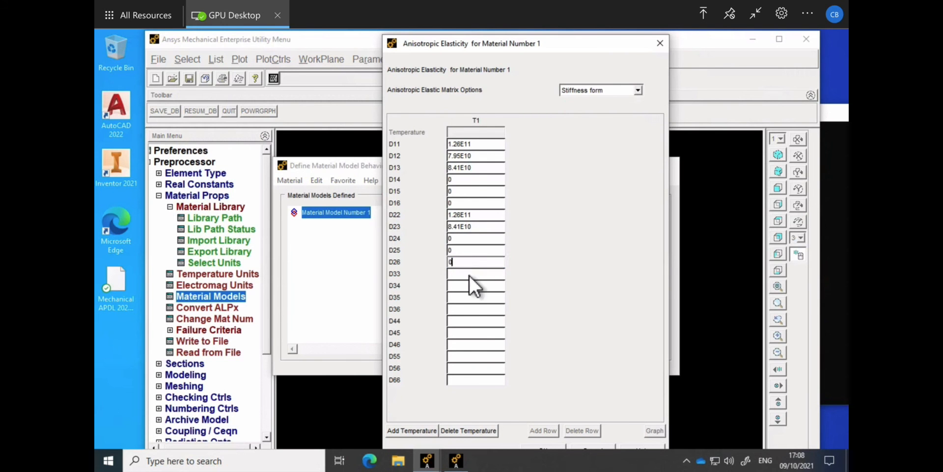
Set the anisotropic stiffness coefficient D33 to 1.17E11.
click(469, 274)
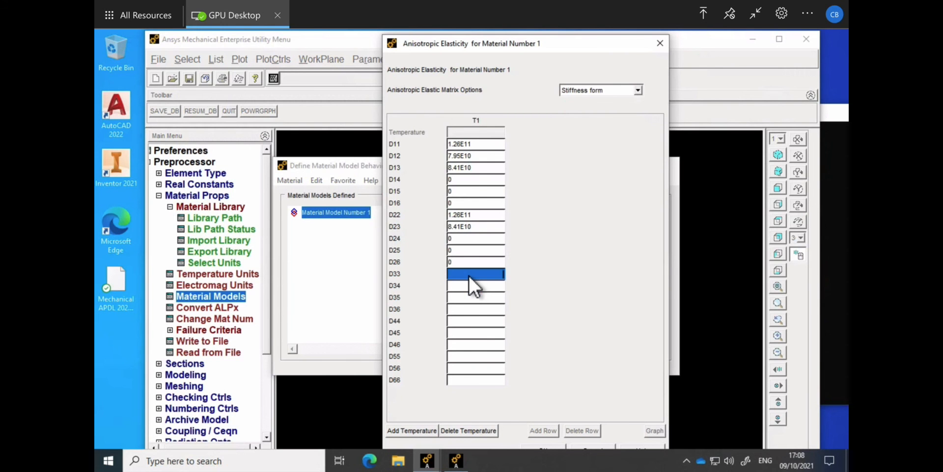
text(1.1)
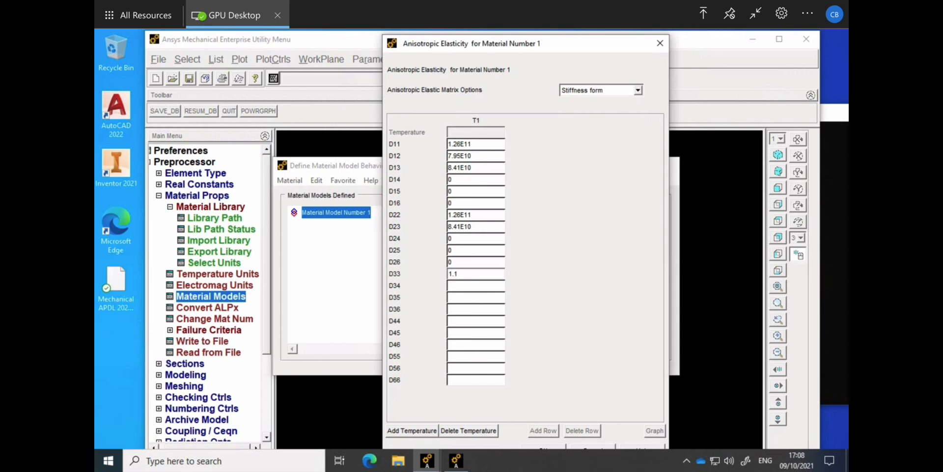
text(7E)
text(11)
Enter 0 for the anisotropic stiffness coefficients D34, D35 and D36.
click(470, 288)
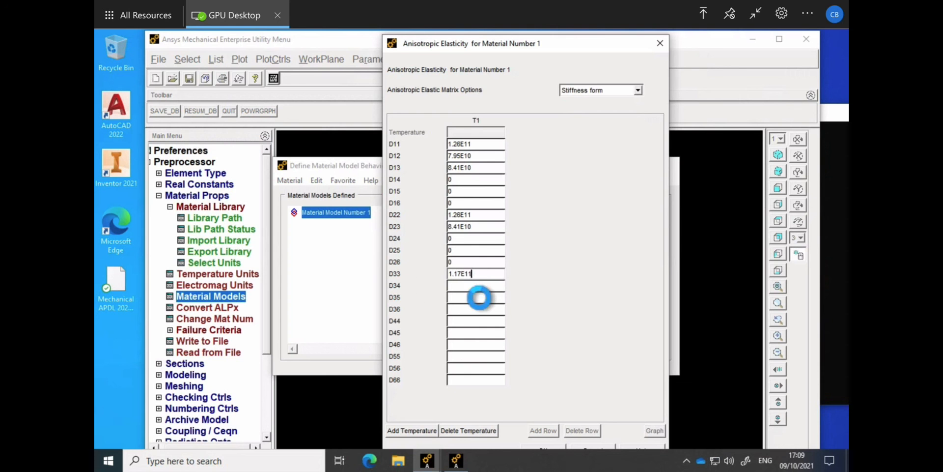
text(0)
click(473, 297)
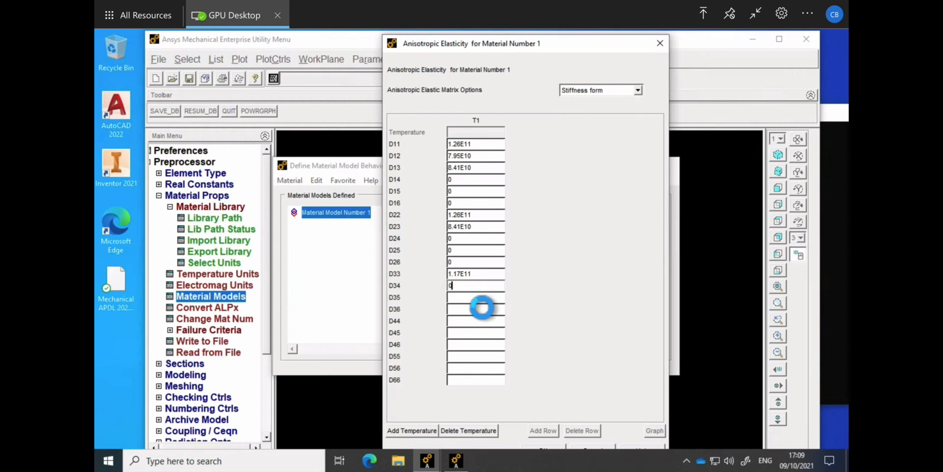
text(0)
click(473, 307)
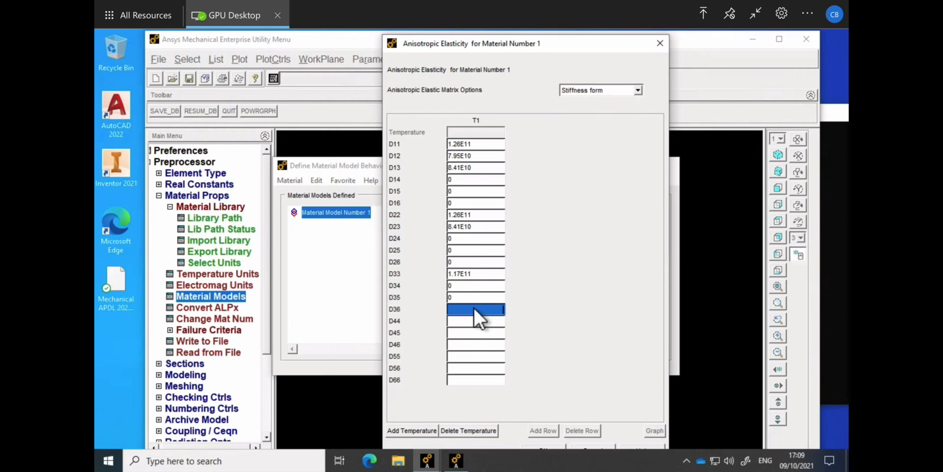
text(0)
Set the stiffness coefficient D44 to 2.35E10 and both D45 and D46 to 0.
click(473, 321)
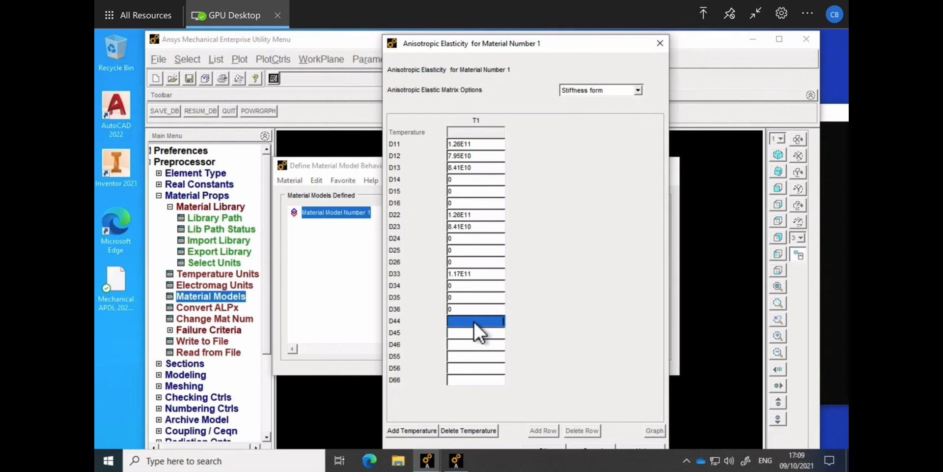
text(2.35E10)
click(474, 335)
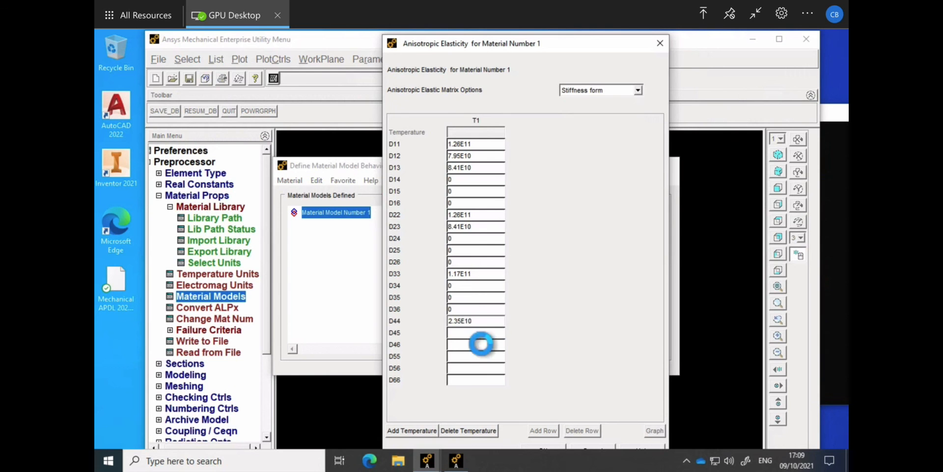
text(0)
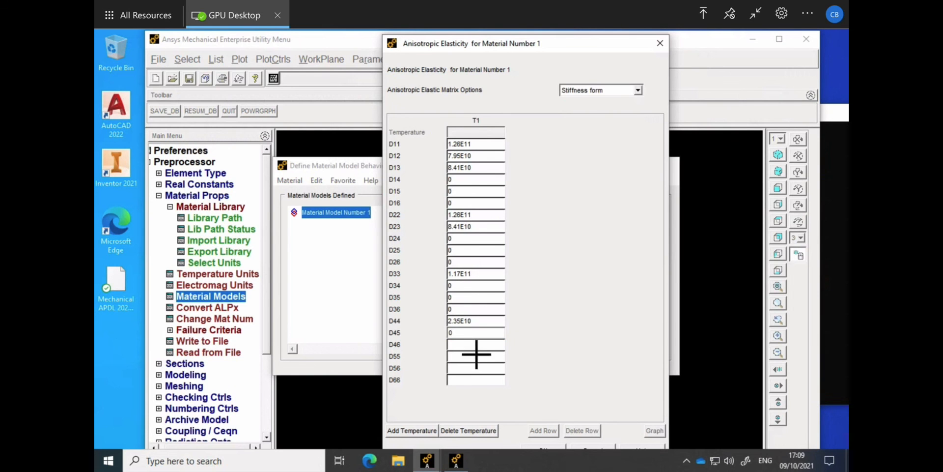
click(467, 346)
text(0)
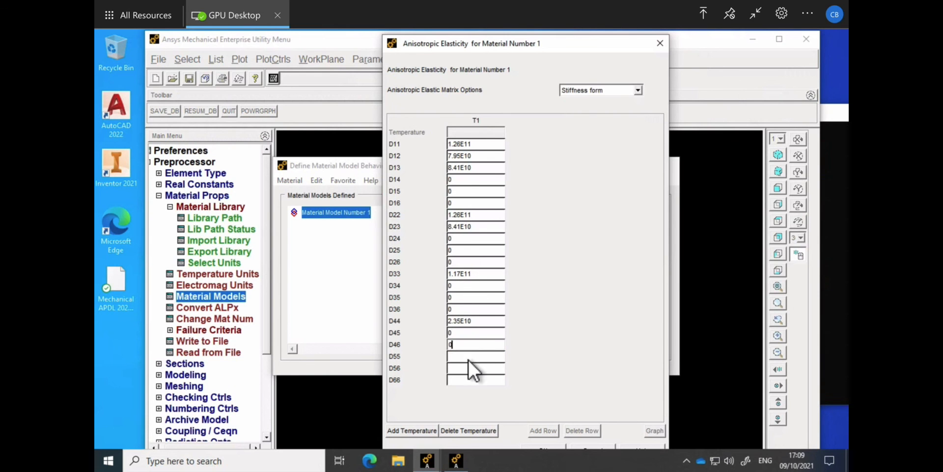
Set the anisotropic stiffness coefficient D55 to 2.3E10.
click(467, 358)
text(0.3)
key(BackSpace)
key(BackSpace)
key(BackSpace)
text(2.3E10)
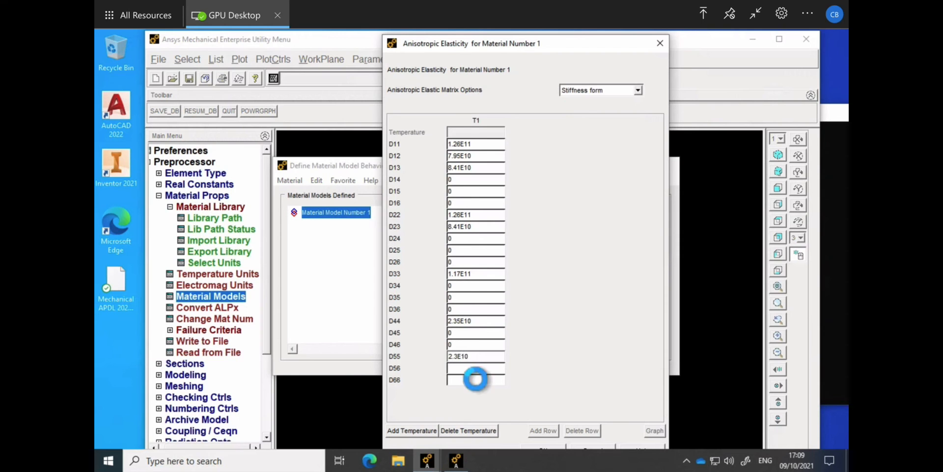
Set D56 to 0 and D66 to 2.3E10, and accept the anisotropic elasticity definition.
click(468, 370)
text(0)
click(471, 380)
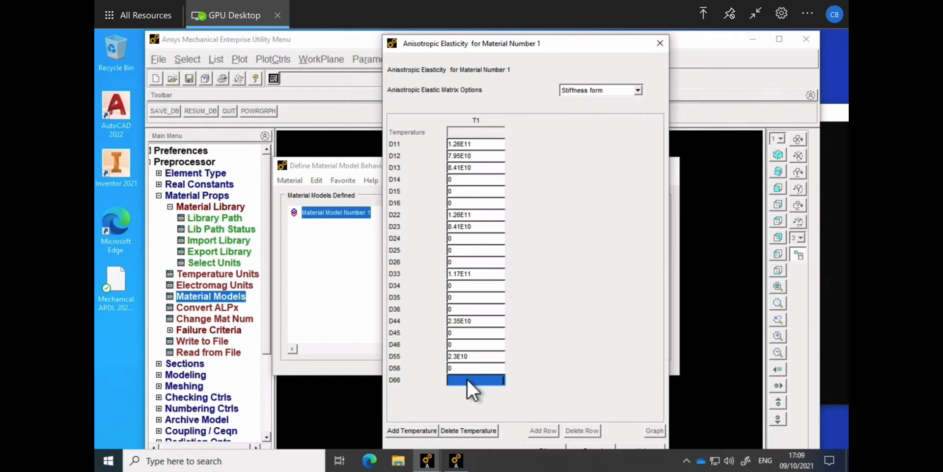
text(2.3E10)
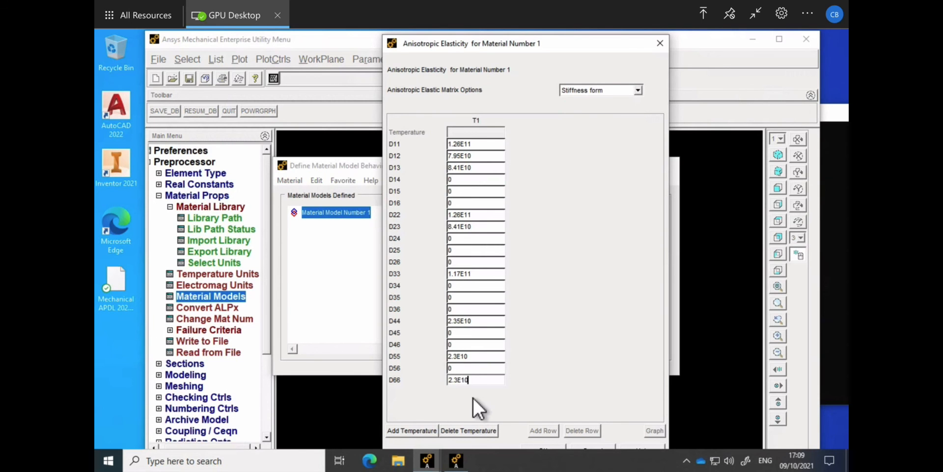
drag(561, 45, 577, 40)
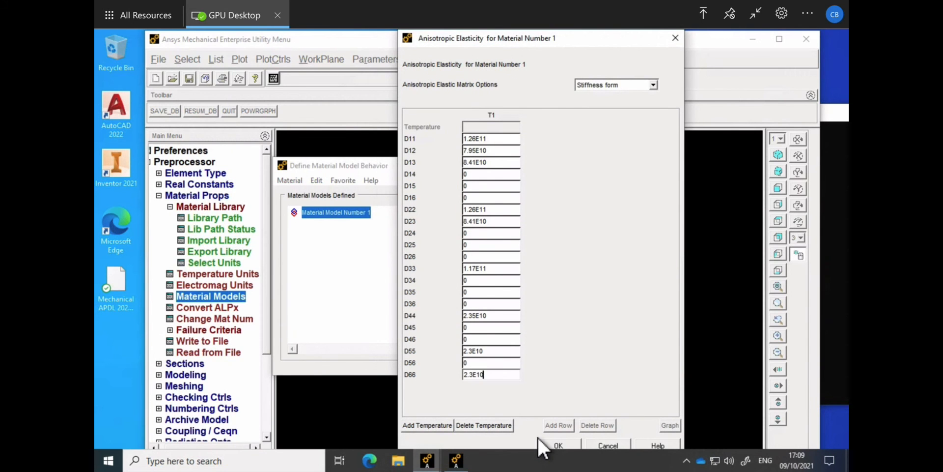
click(551, 443)
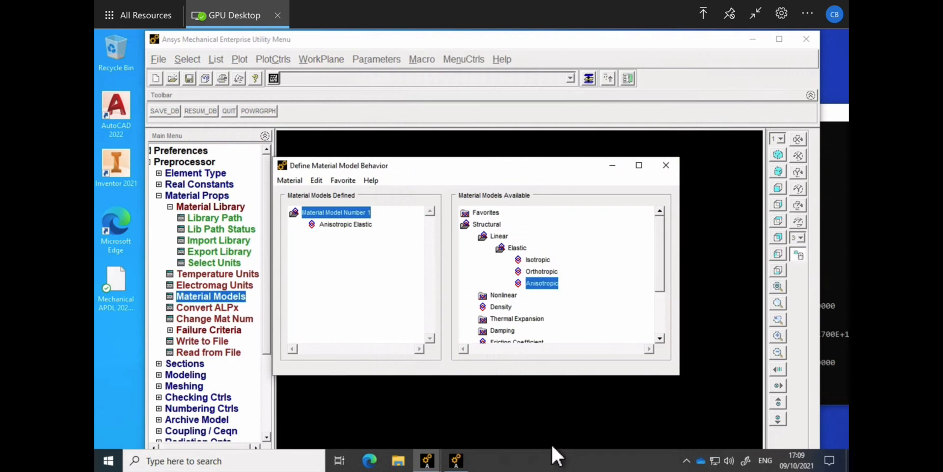
Open the piezoelectric matrix definition for material number 1 with the Piezoelectric stress matrix [e] option.
double_click(468, 227)
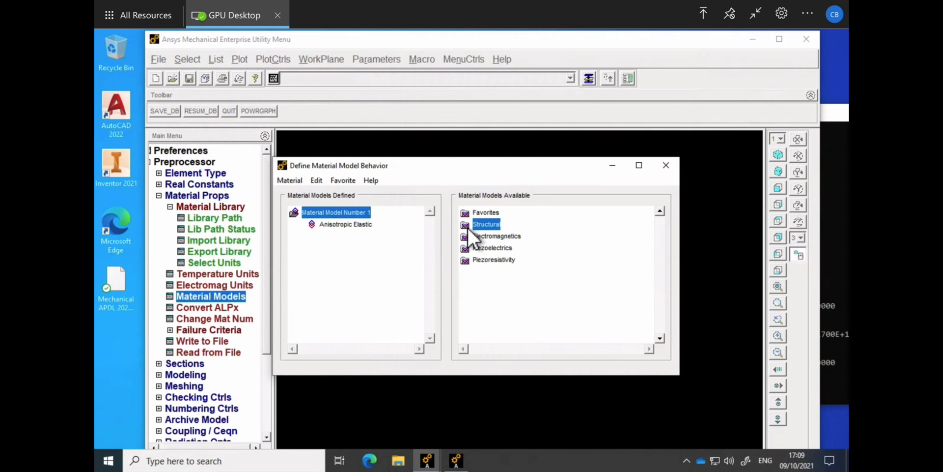
double_click(475, 248)
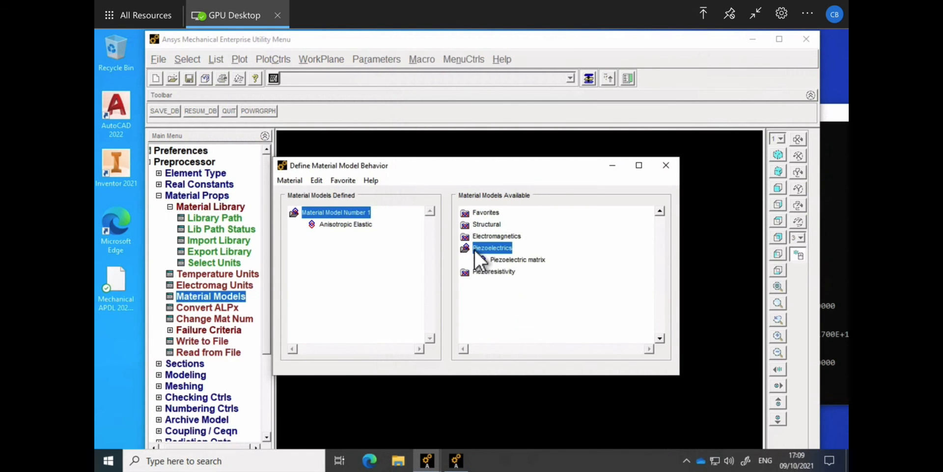
double_click(496, 260)
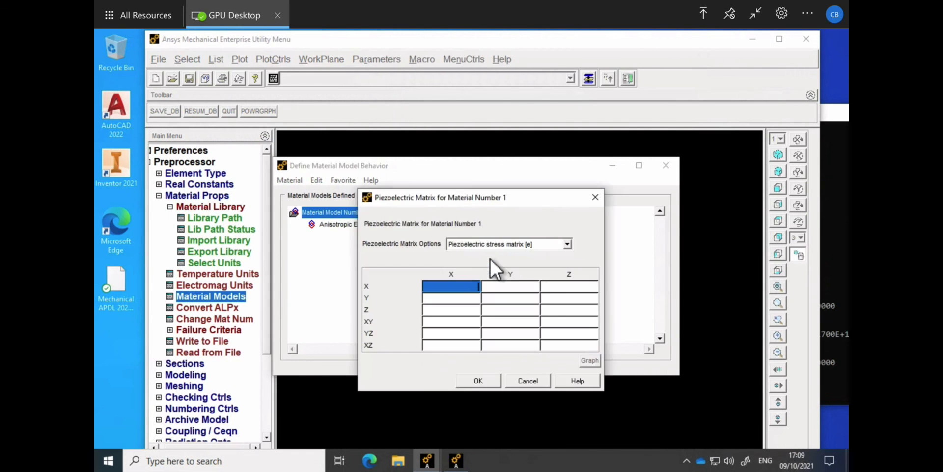
click(568, 288)
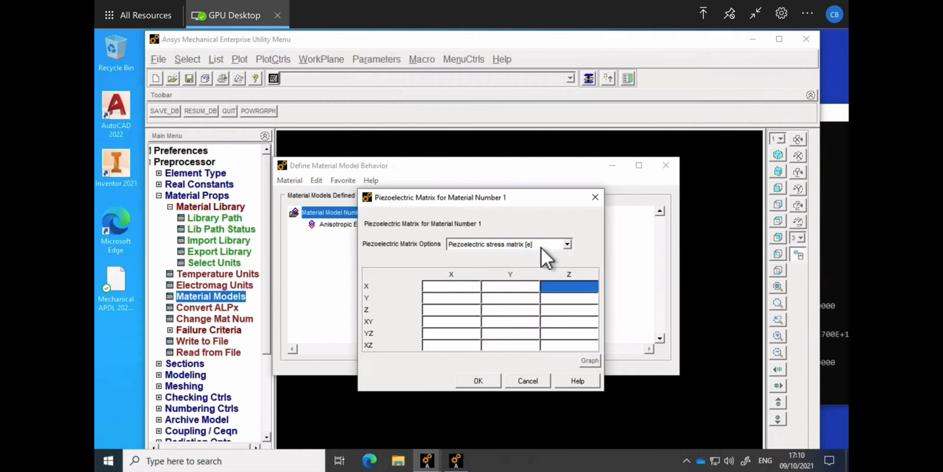
click(558, 249)
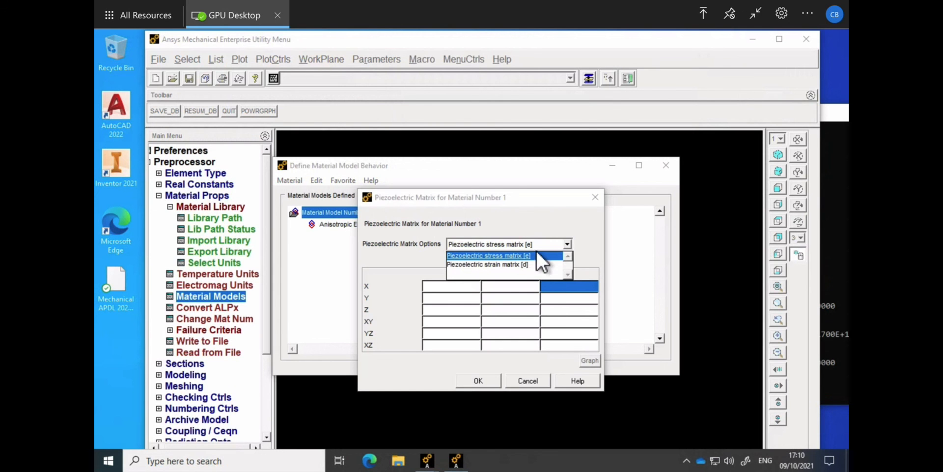
click(535, 250)
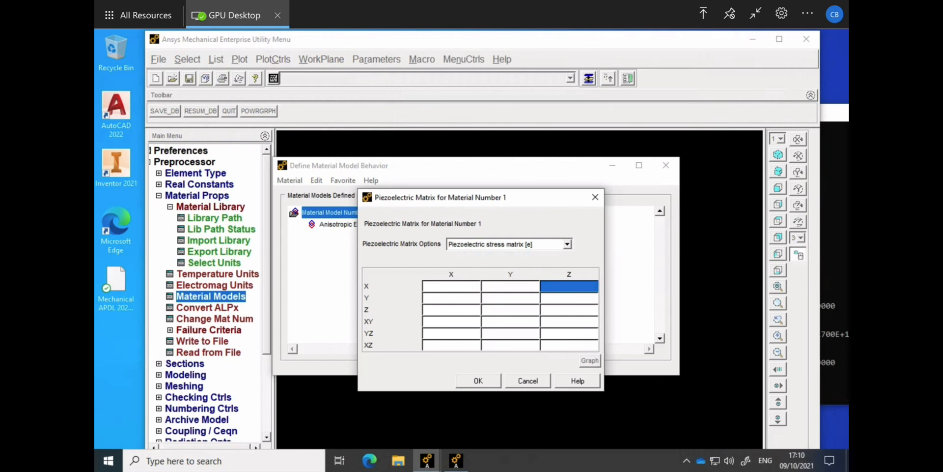
Fill the Z column of the piezoelectric stress matrix with -6.5 for row X, -6.5 for row Y and 23.3 for row Z.
click(568, 286)
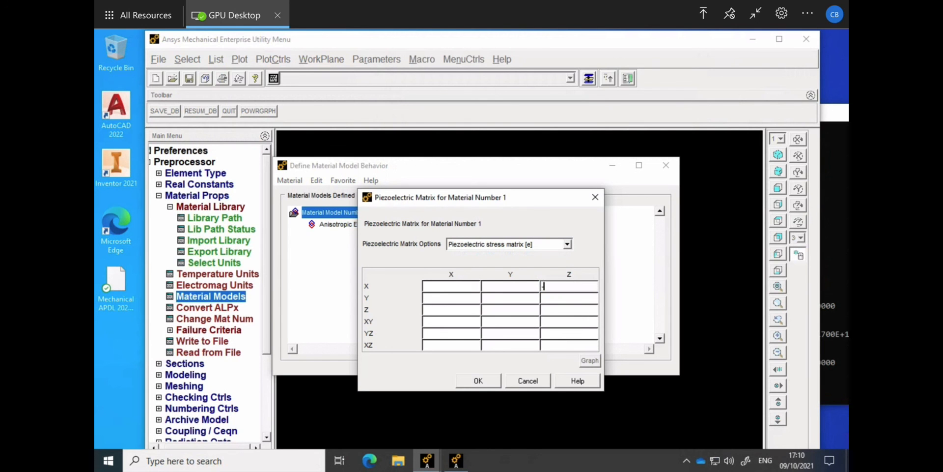
text(-6.5)
click(567, 301)
text(-6.5)
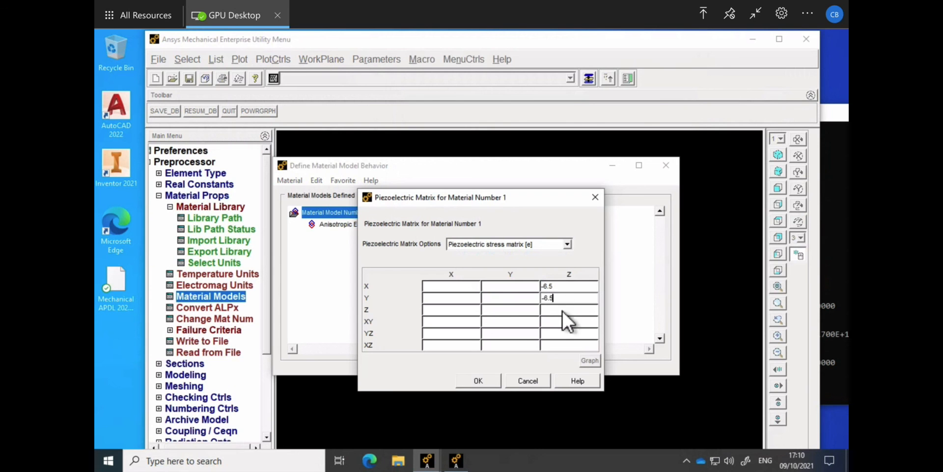
click(562, 310)
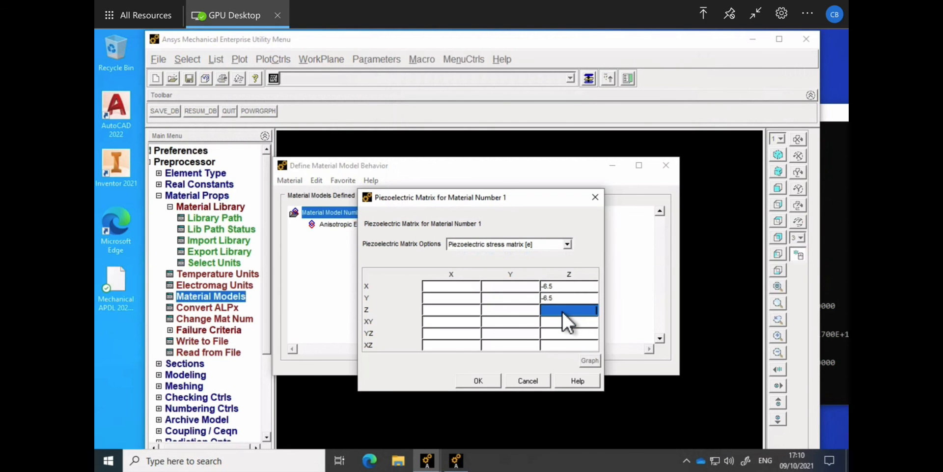
text(23.3)
Enter 17 in row XZ of column X and row YZ of column Y, and accept the piezoelectric matrix.
click(437, 347)
text(17)
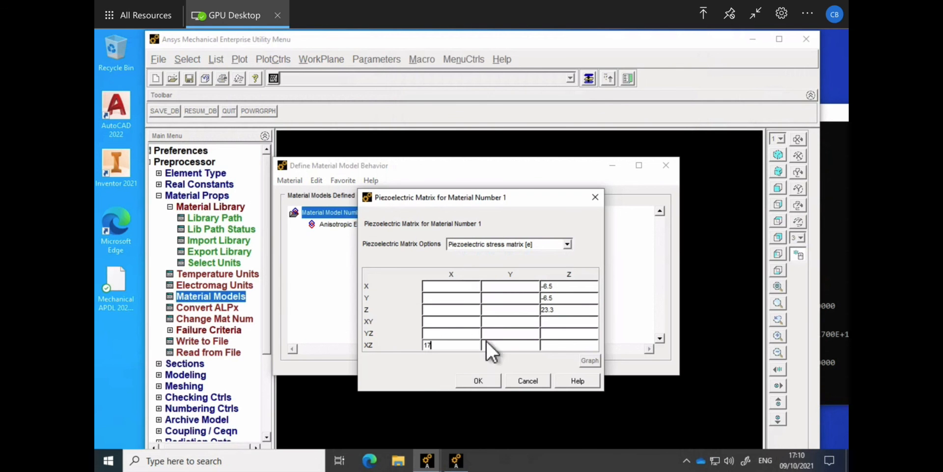
click(506, 334)
text(17)
click(479, 380)
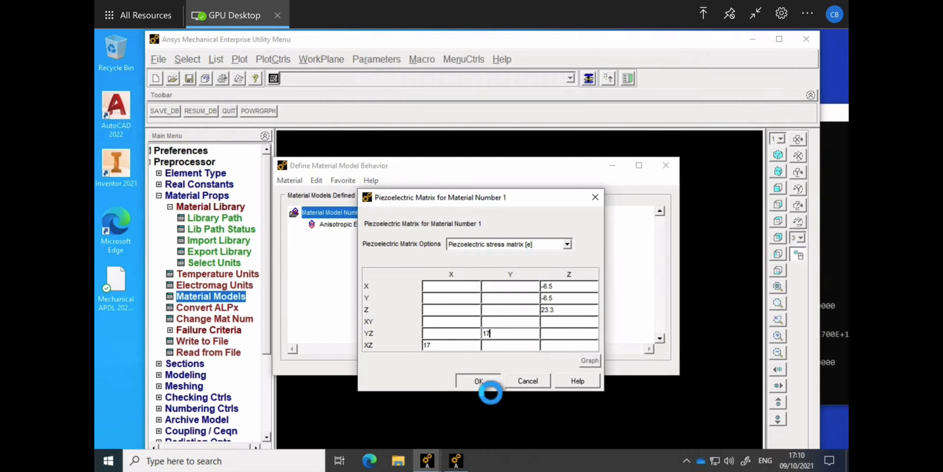
double_click(472, 248)
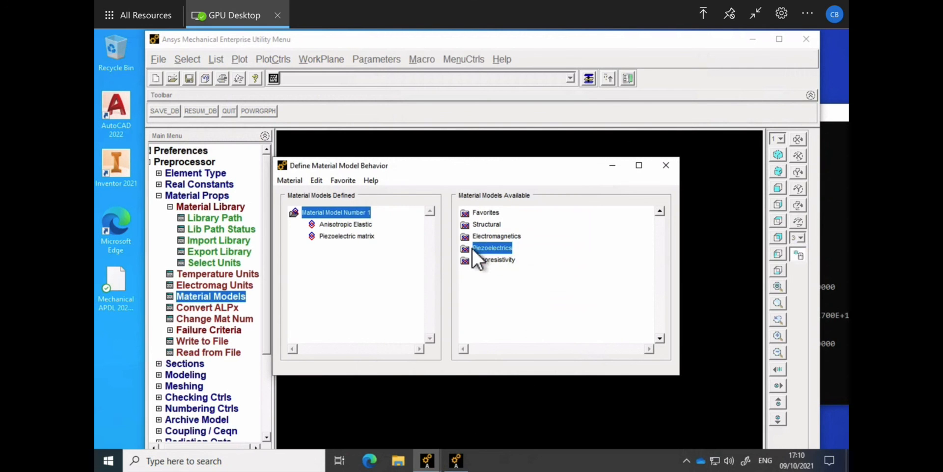
Define orthotropic relative permittivity for material number 1 with PERX 1700, PERY 1700 and PERZ 1470.
double_click(479, 239)
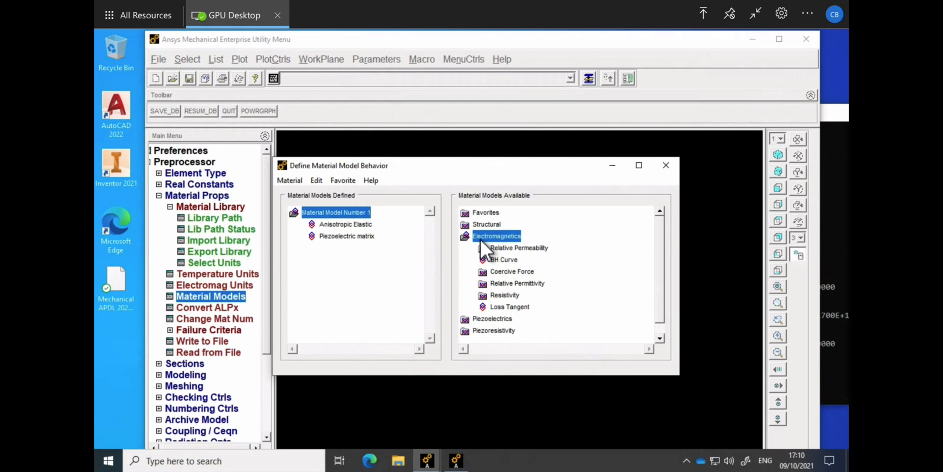
double_click(524, 287)
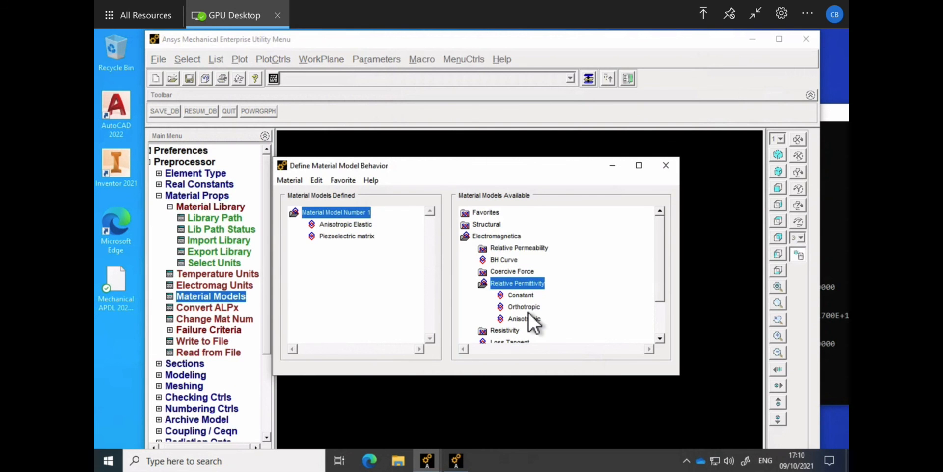
double_click(527, 310)
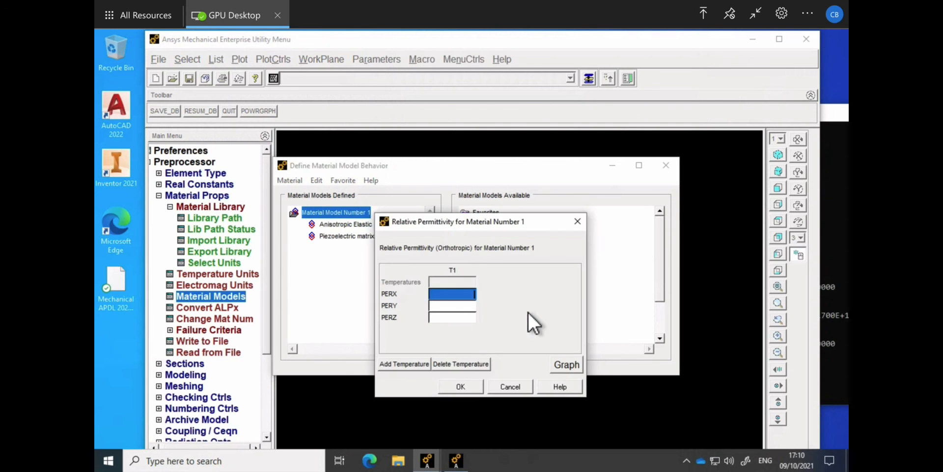
click(468, 319)
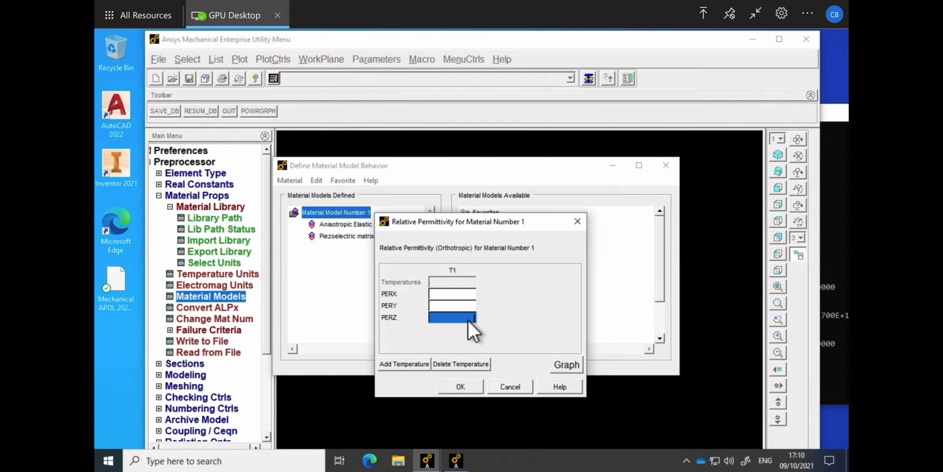
text(1470)
text(1700)
click(458, 295)
text(1)
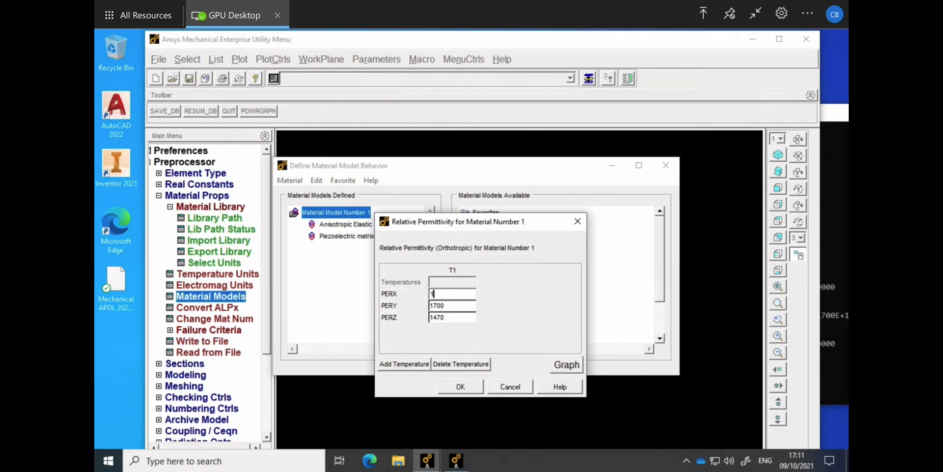
text(700)
click(458, 387)
Define the structural density of material number 1 as 7500.
double_click(467, 228)
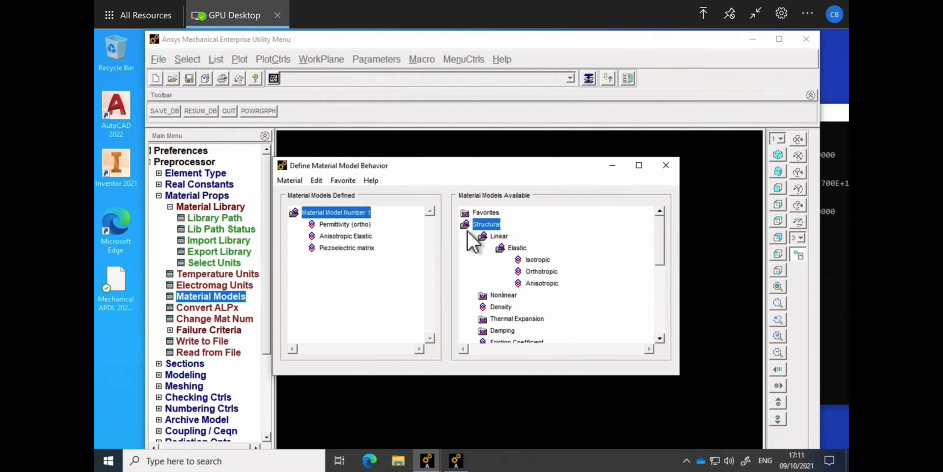
double_click(488, 309)
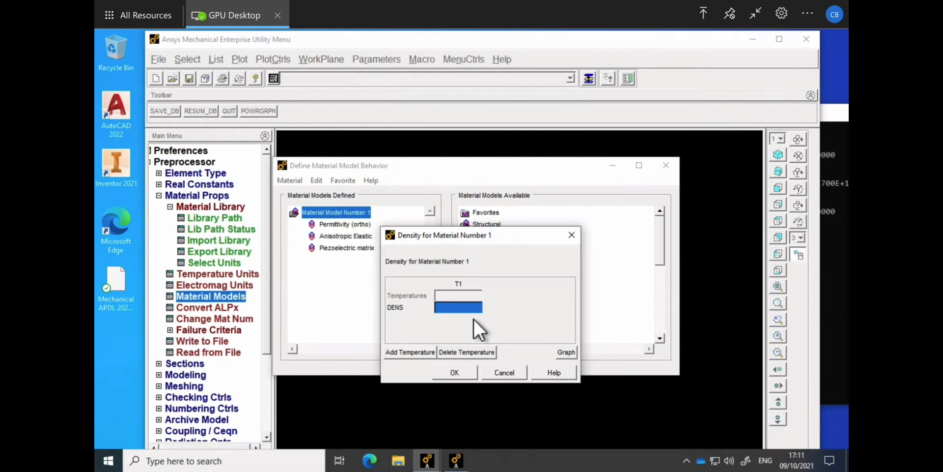
text(7)
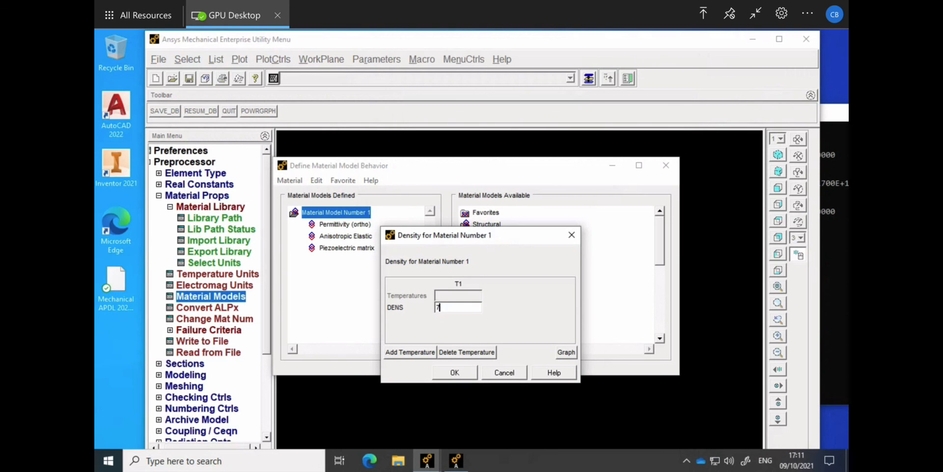
text(500)
click(463, 371)
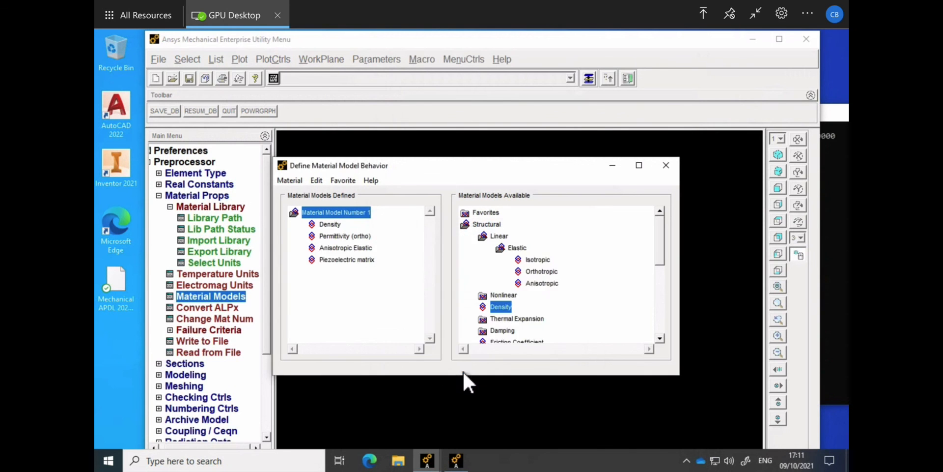
double_click(474, 226)
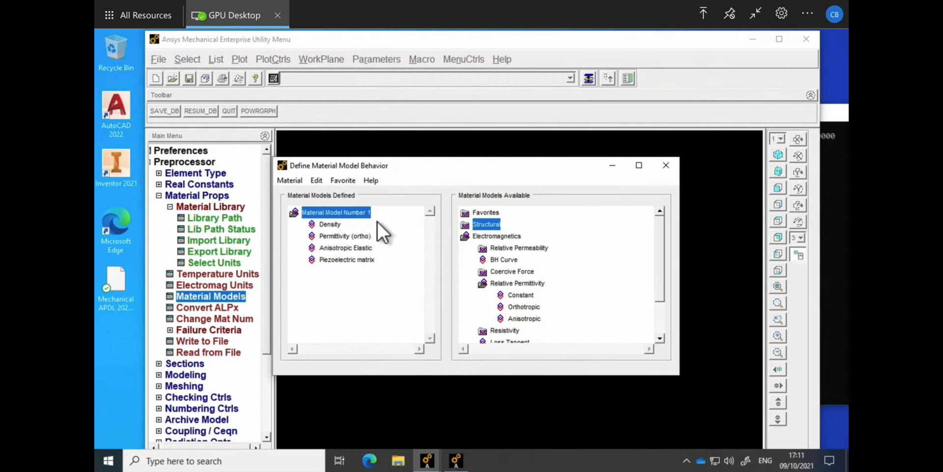
Add a new material model with ID 2.
double_click(305, 212)
click(293, 183)
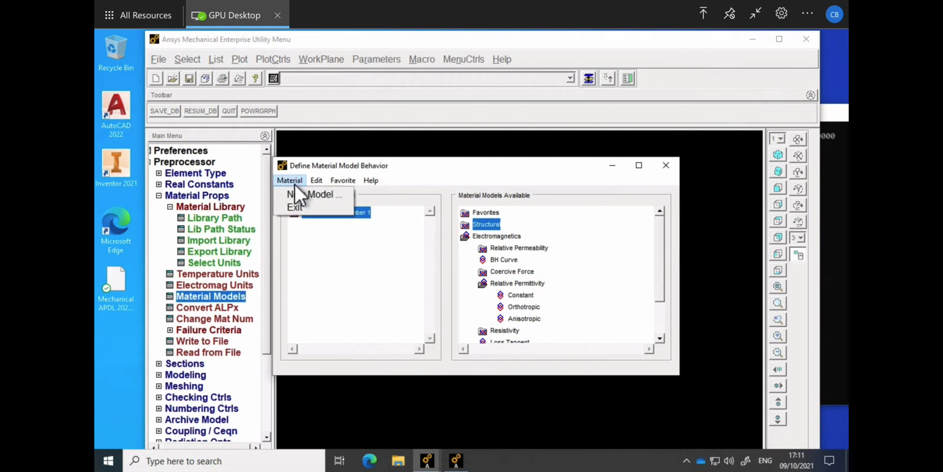
click(311, 194)
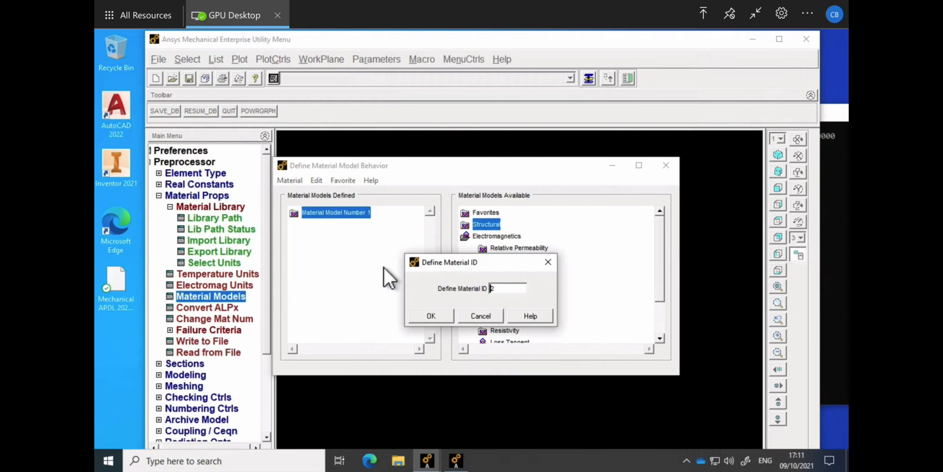
click(430, 317)
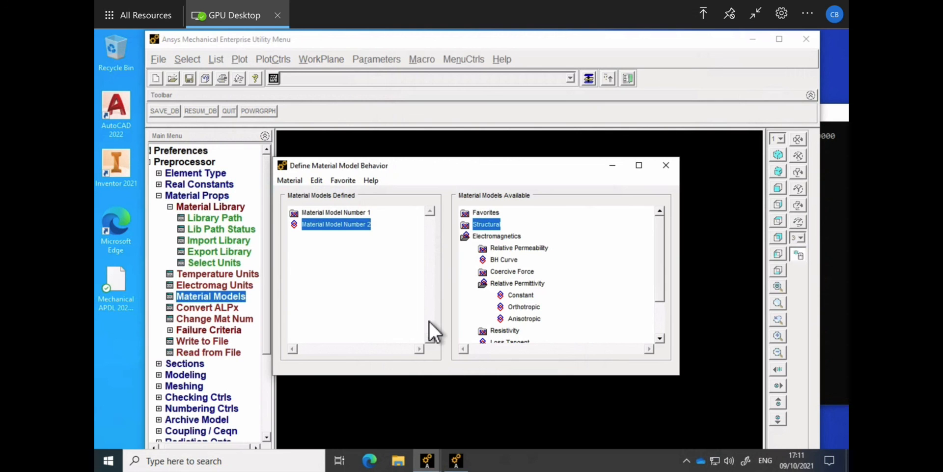
Define linear elastic isotropic properties for material number 2 with EX 70E9 and PRXY 0.3.
double_click(488, 226)
double_click(516, 250)
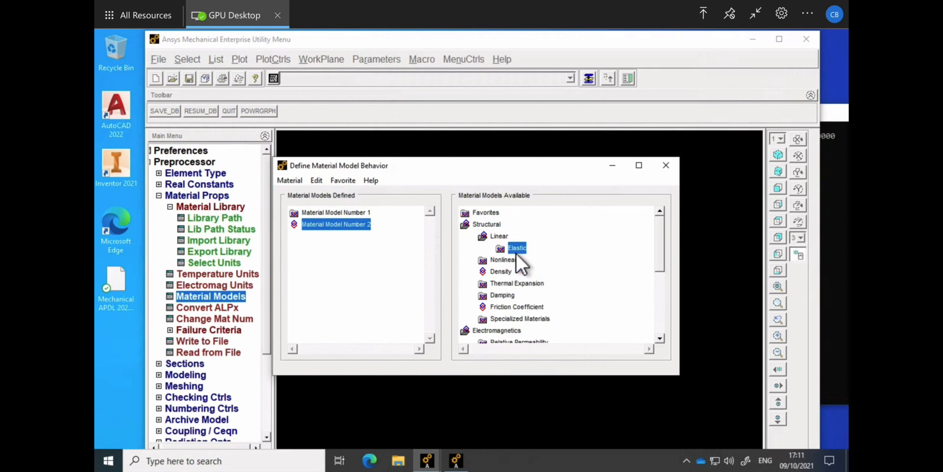
double_click(517, 248)
double_click(533, 260)
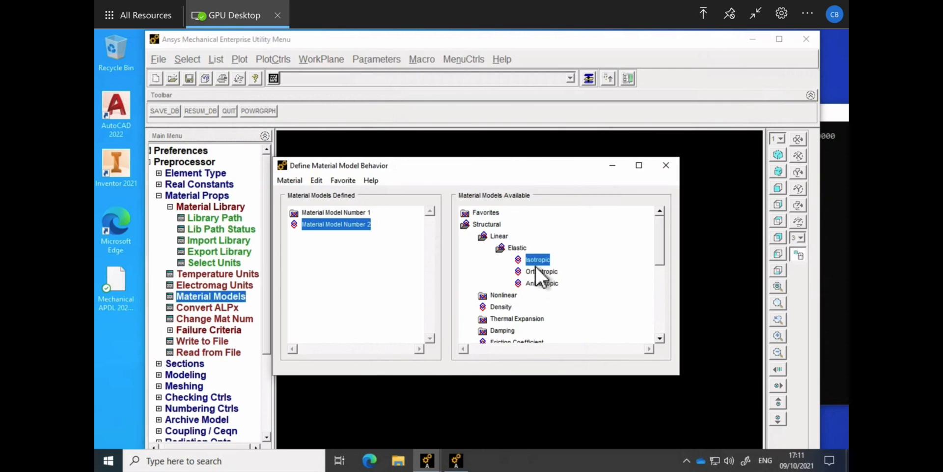
text(7)
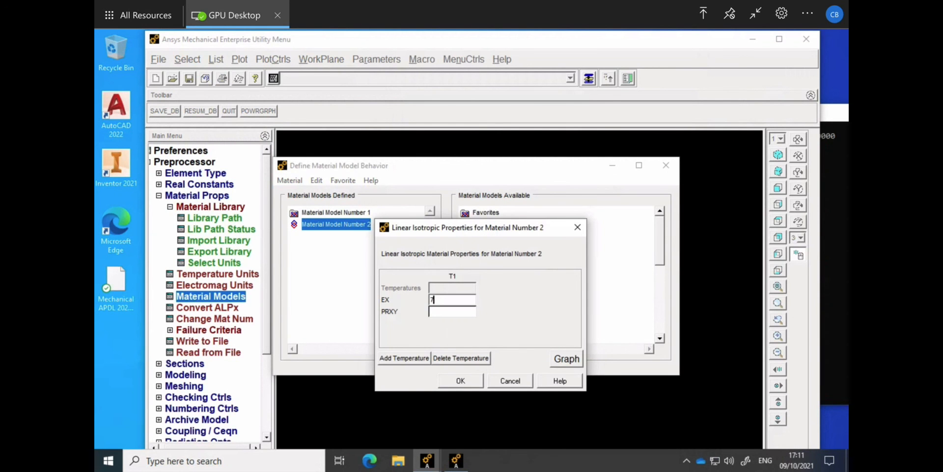
text(0E9)
click(451, 312)
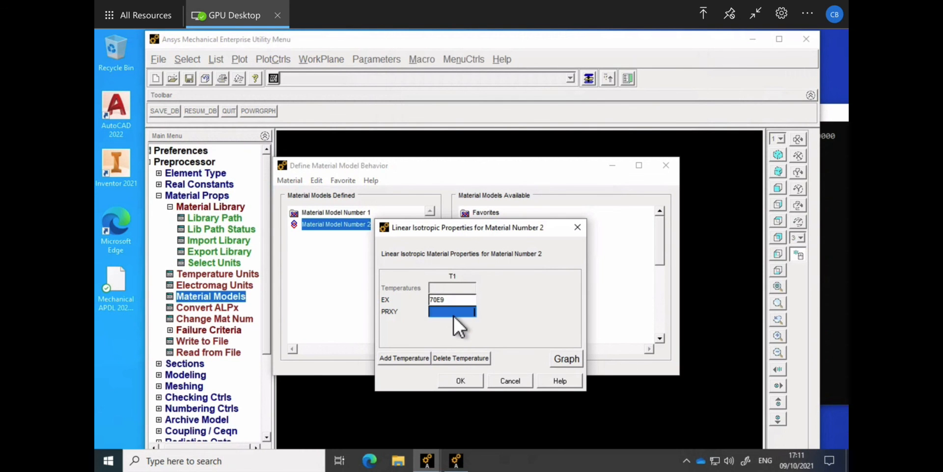
text(0.3)
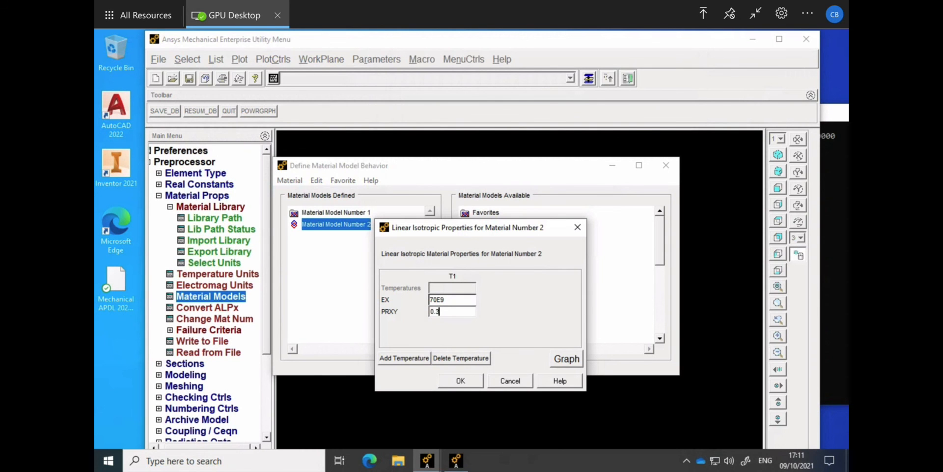
click(461, 380)
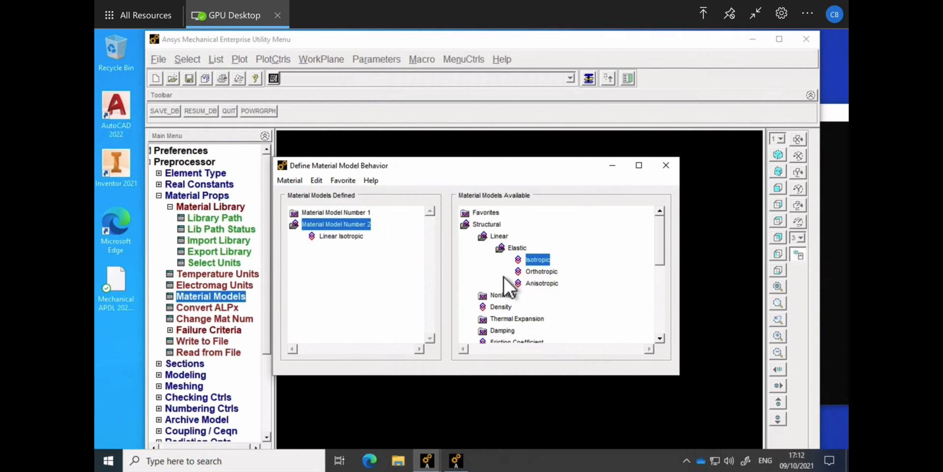
Set the density of material number 2 to 2700 and exit the material model definition.
double_click(494, 308)
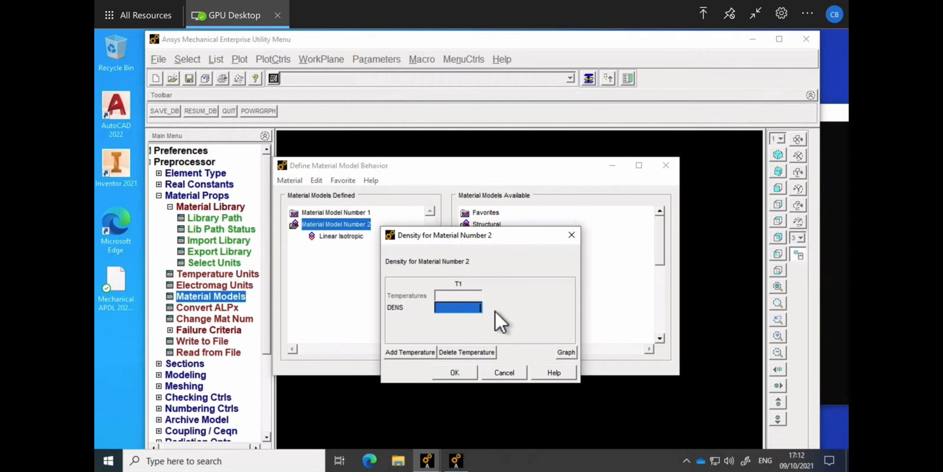
text(2)
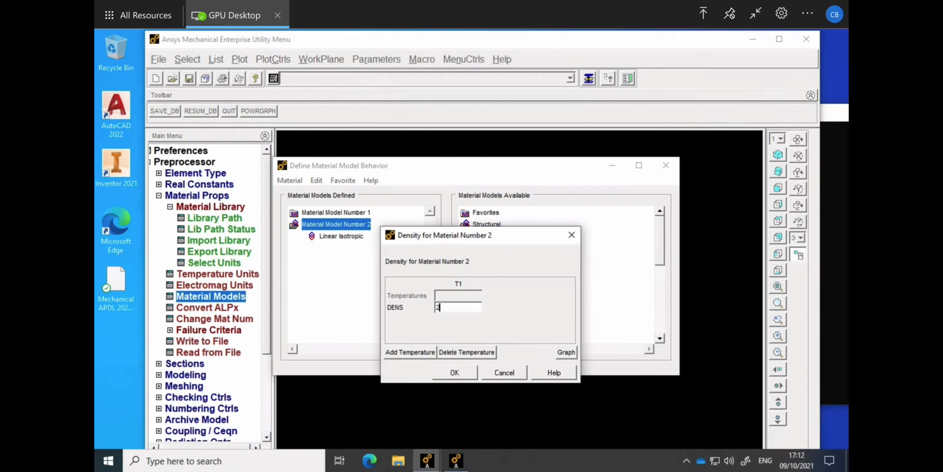
text(700)
click(459, 375)
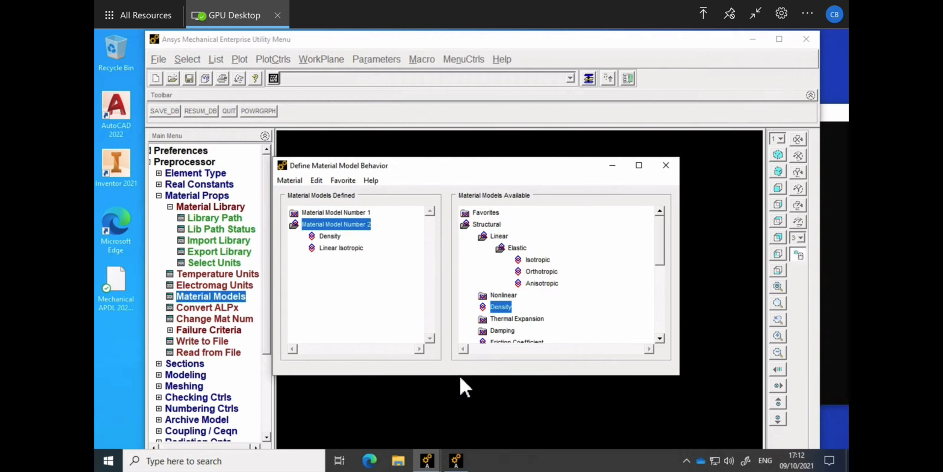
double_click(339, 224)
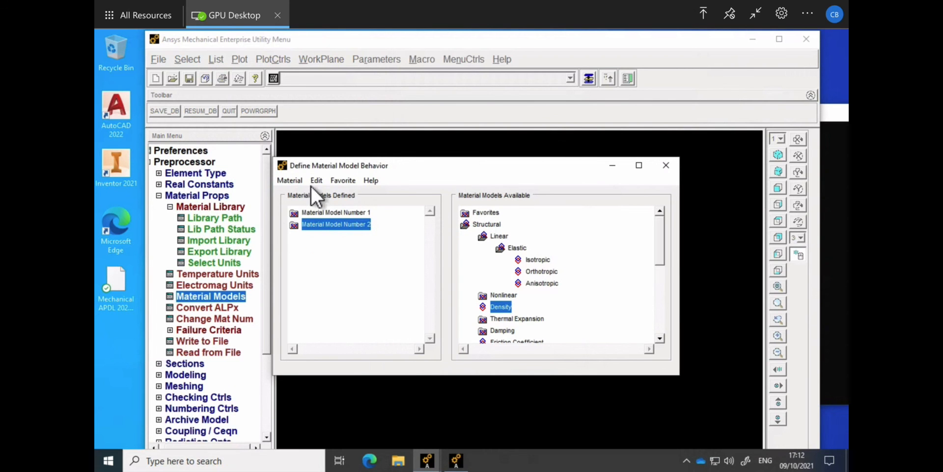
click(289, 181)
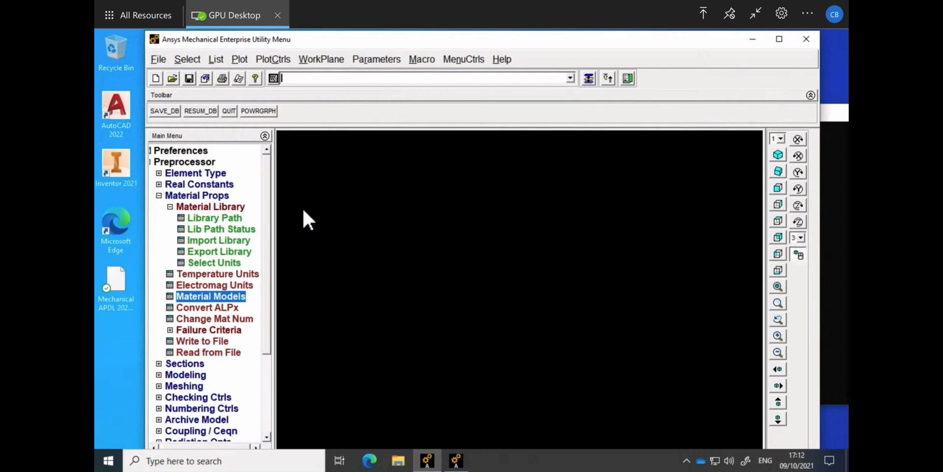
Open the definition of a new block volume by dimensions.
click(159, 196)
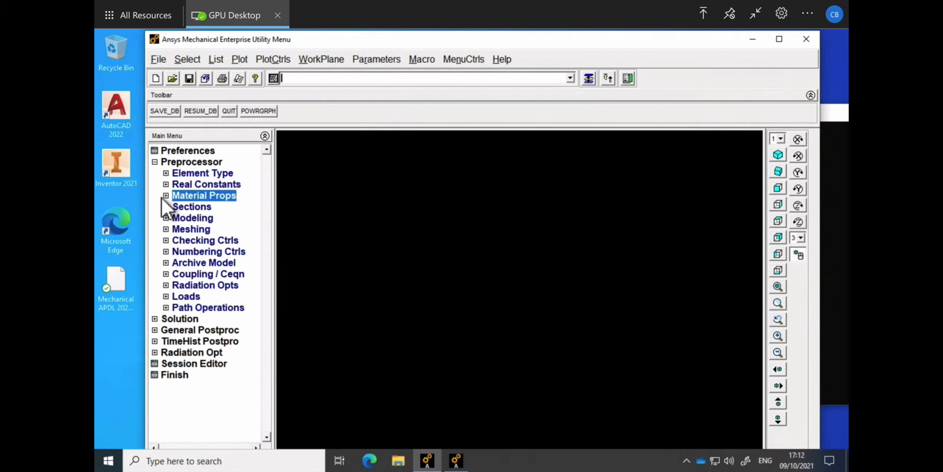
click(167, 218)
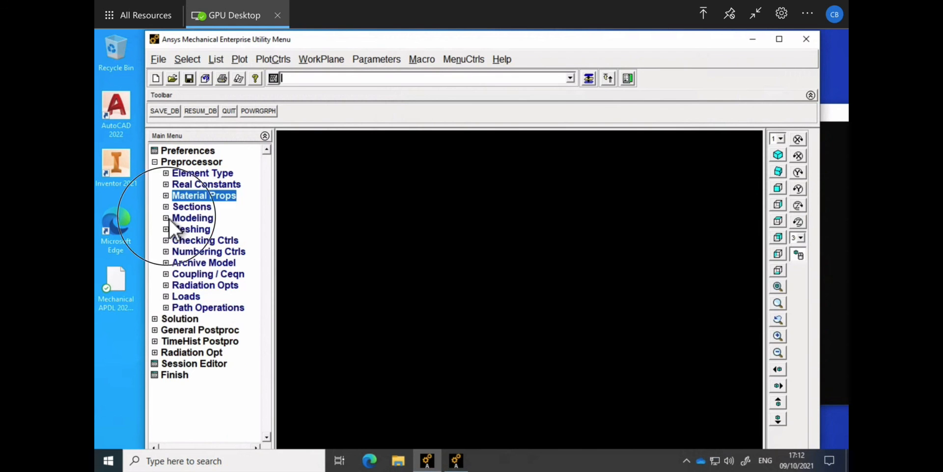
click(181, 230)
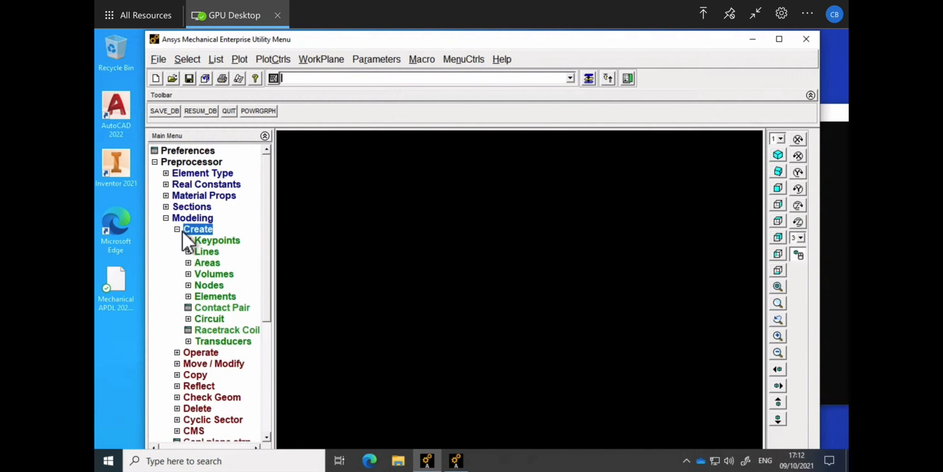
click(211, 275)
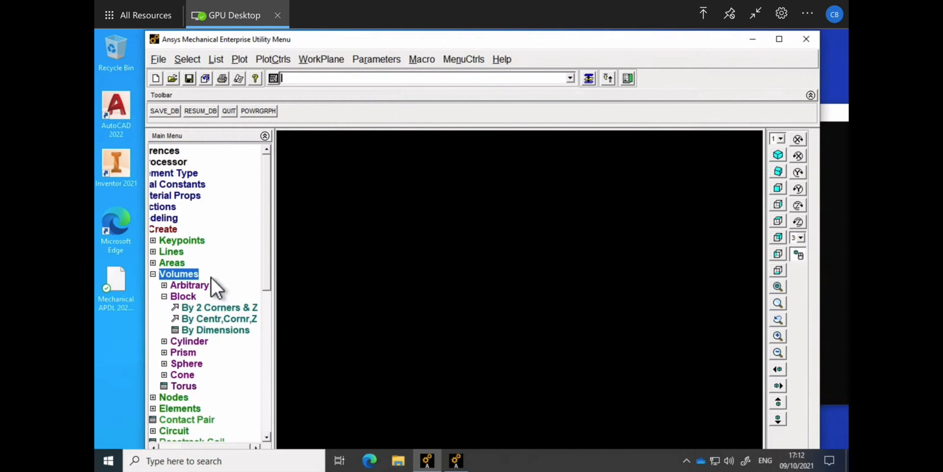
double_click(219, 331)
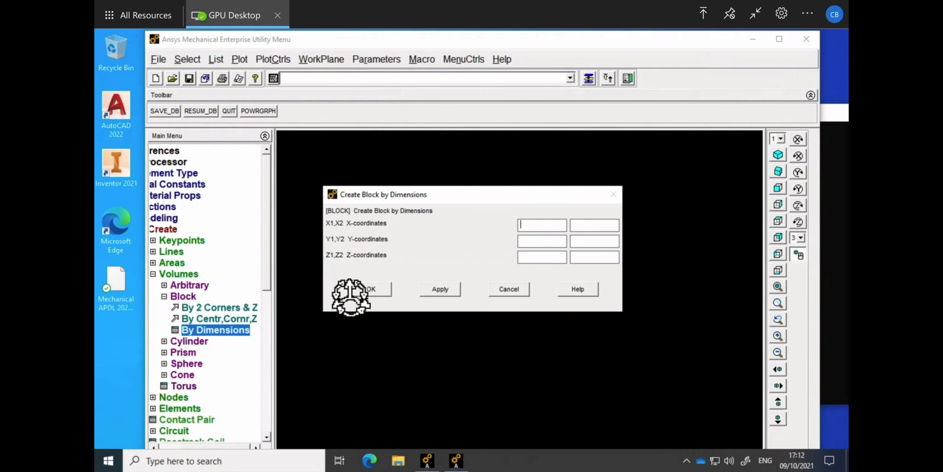
Create a block with X from 0 to 100E-3, Y from 0 to 25E-3 and Z from 0 to 0.5E-3.
text(0)
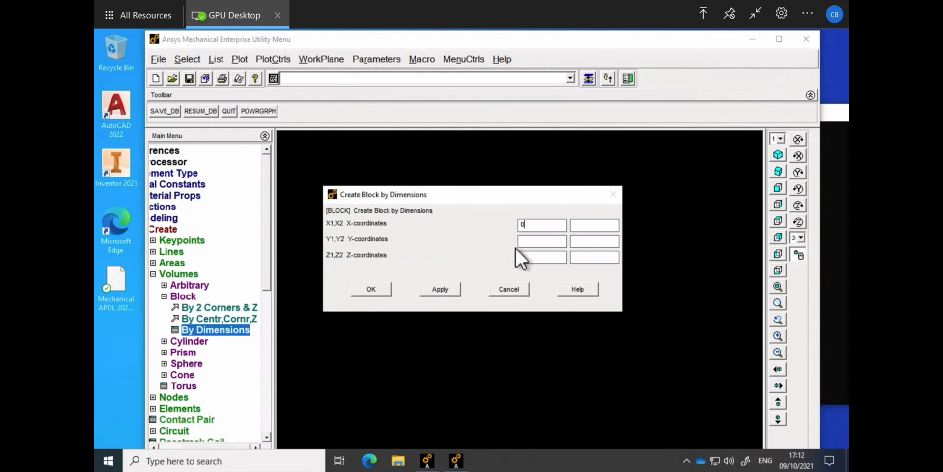
click(591, 230)
text(100E-3)
click(560, 241)
text(0)
click(588, 244)
text(25E-3)
click(564, 260)
text(0)
click(595, 258)
text(0.5E-3)
click(373, 288)
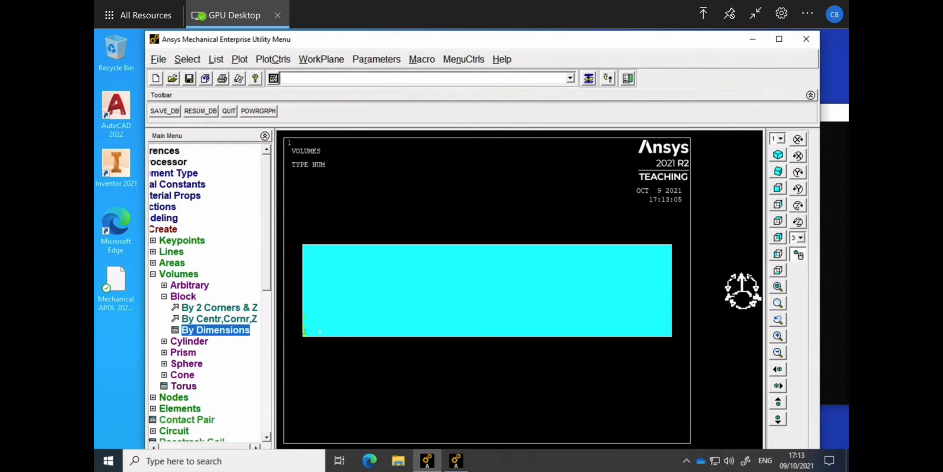
Create a second block on top of the first, keeping its X and Y extents, with Z from 0.0005 to 0.0010.
click(779, 173)
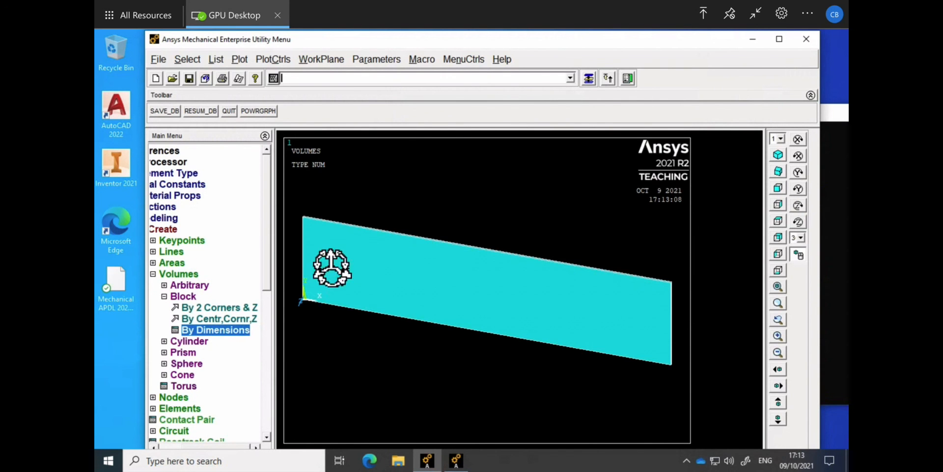
click(217, 329)
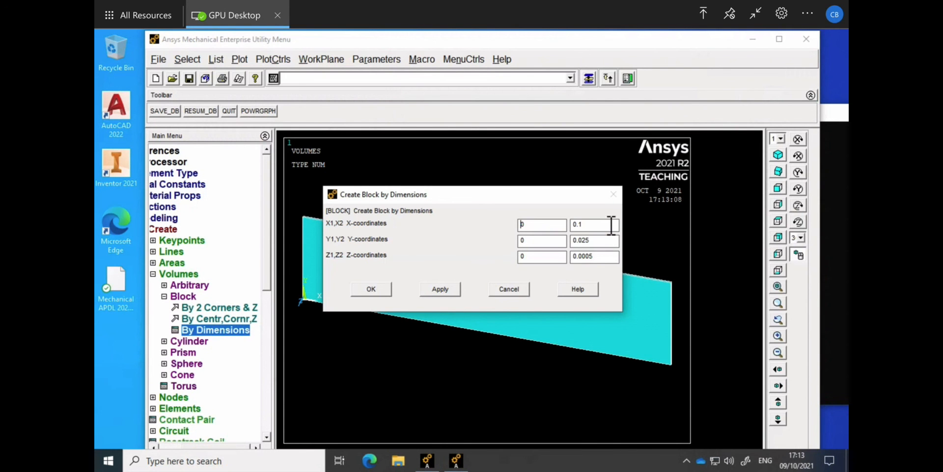
click(553, 259)
text(.0005)
click(606, 257)
key(BackSpace)
text(10)
click(382, 292)
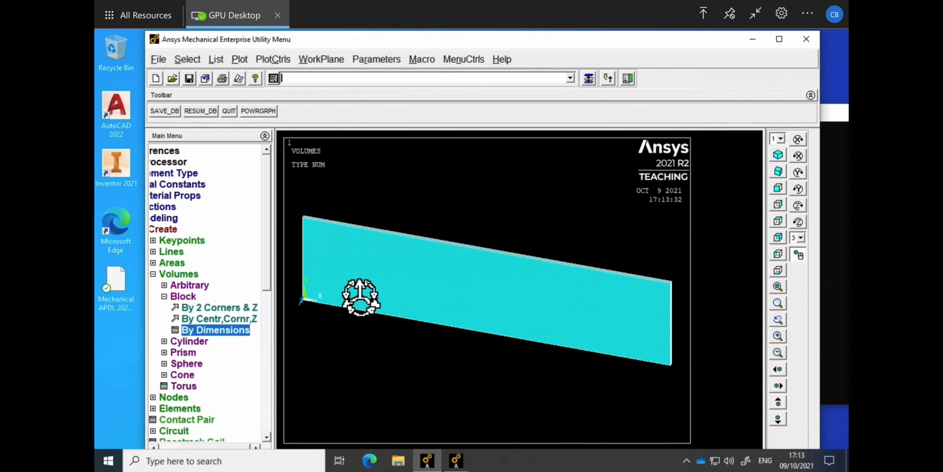
click(153, 274)
click(178, 229)
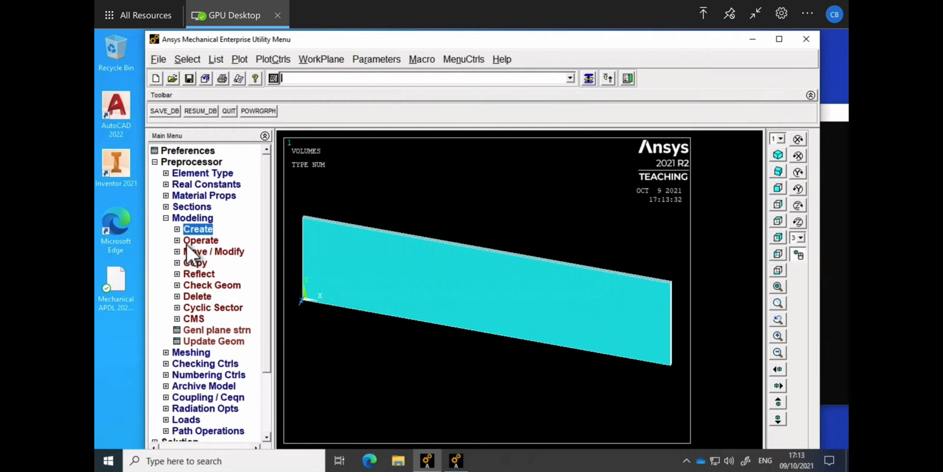
Glue the two stacked block volumes together with the Boolean Glue operation, including all volumes.
click(180, 242)
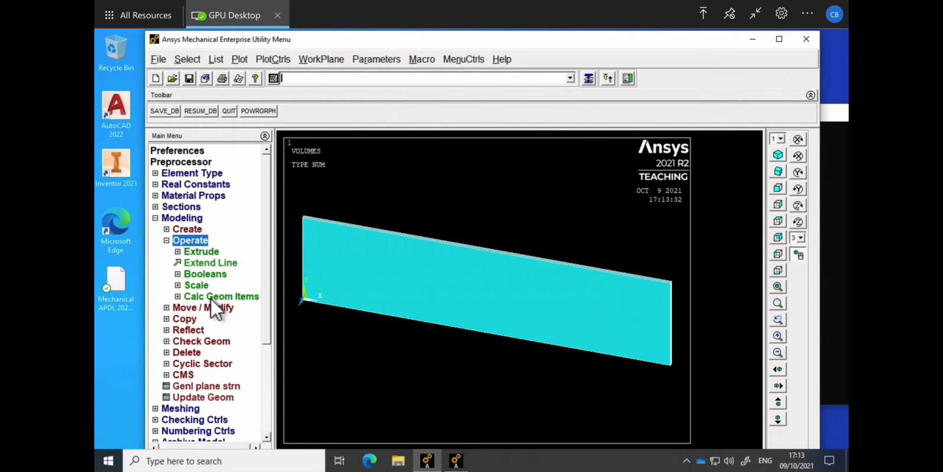
click(179, 275)
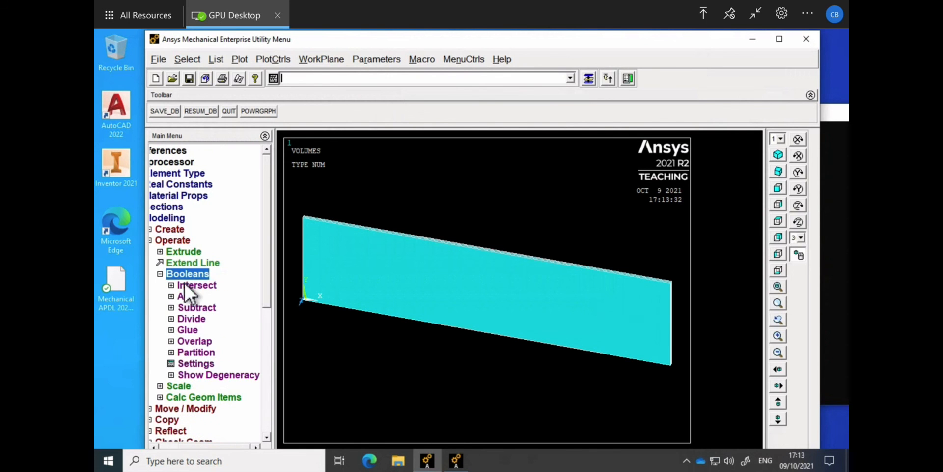
click(196, 331)
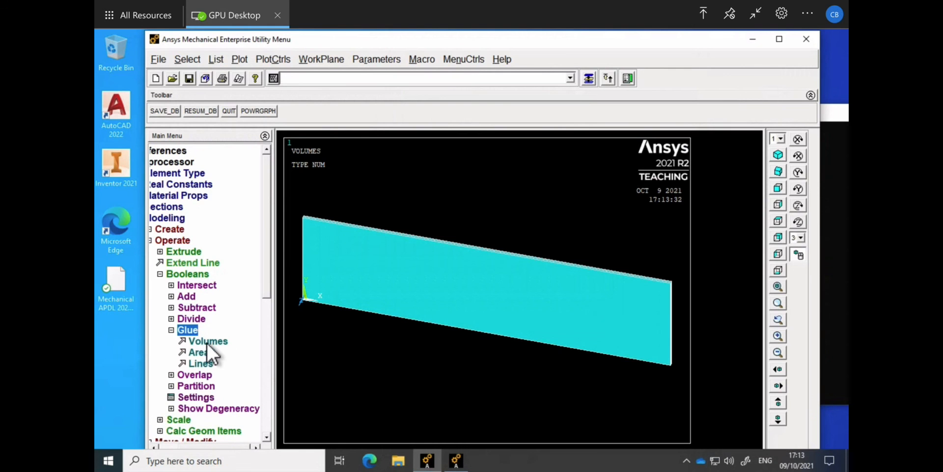
click(207, 343)
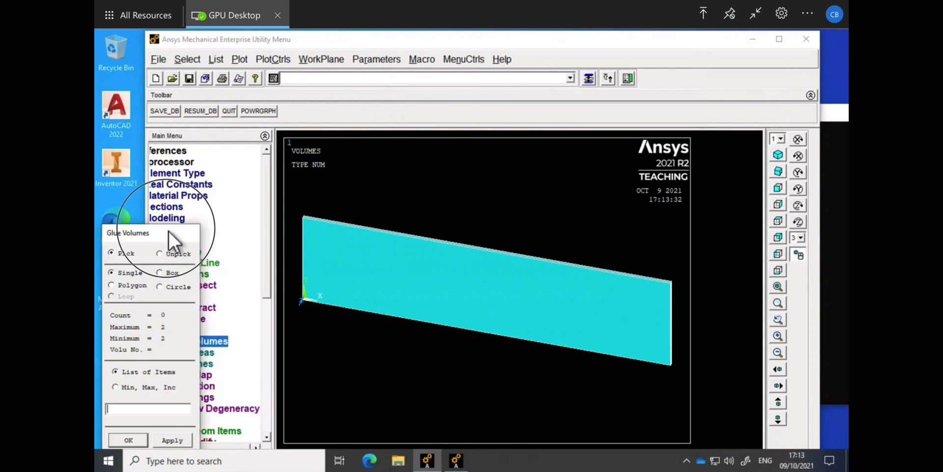
drag(169, 230, 177, 173)
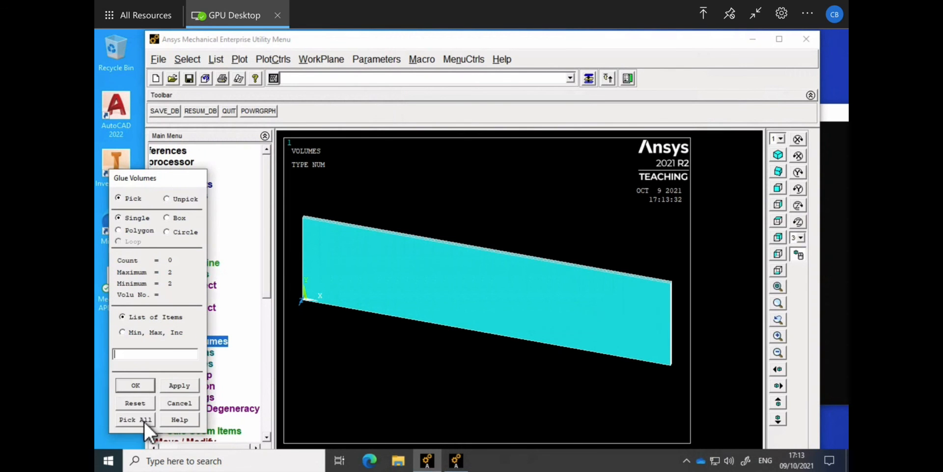
click(144, 420)
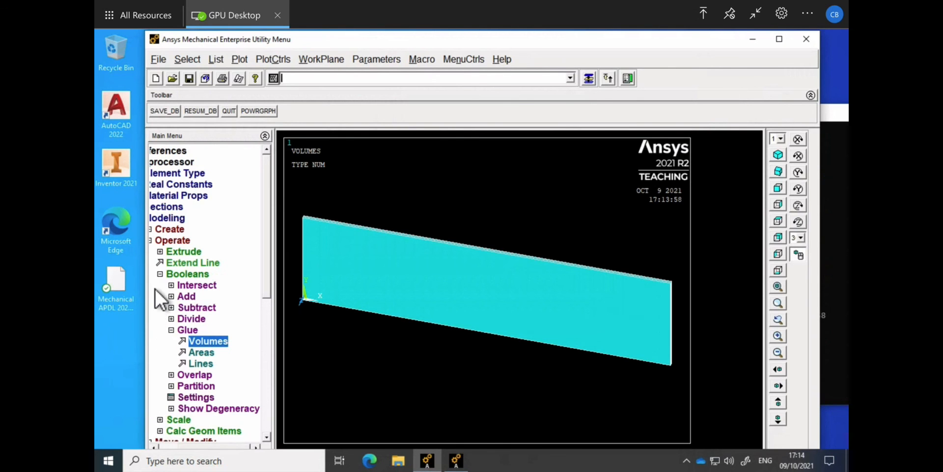
click(160, 274)
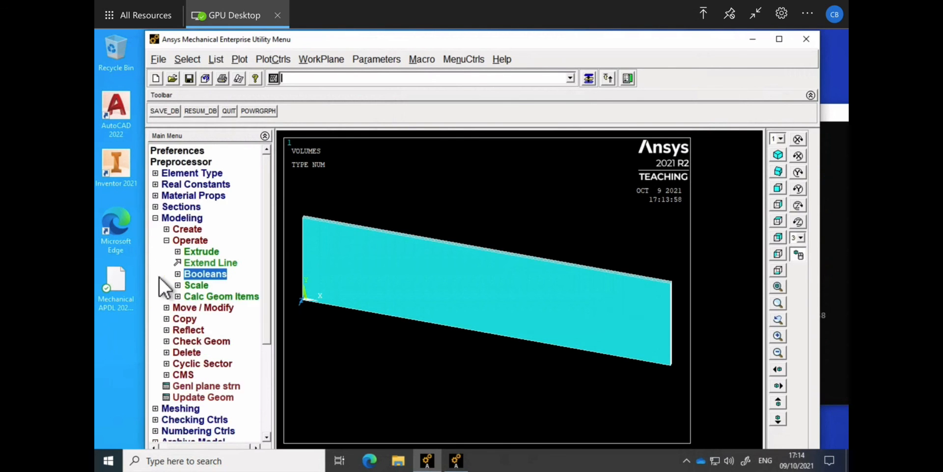
click(168, 242)
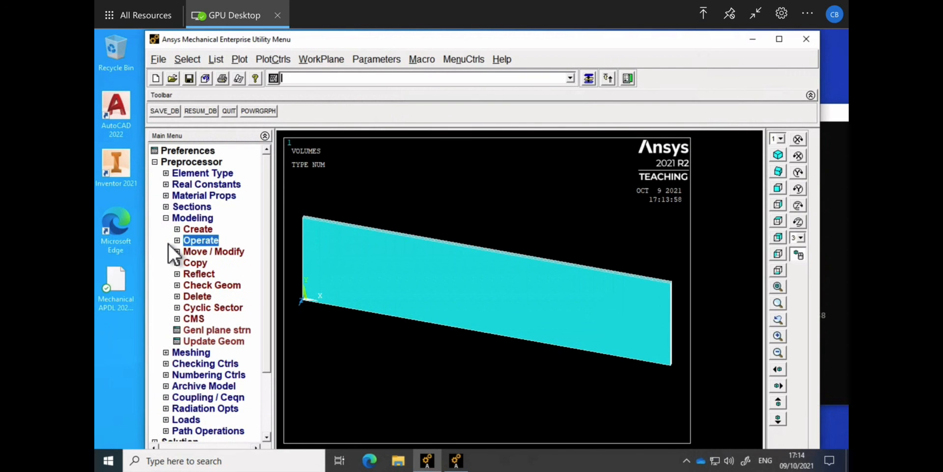
Examine the two glued layers edge-on in the XZ plane, enlarged around the end at the origin.
click(166, 354)
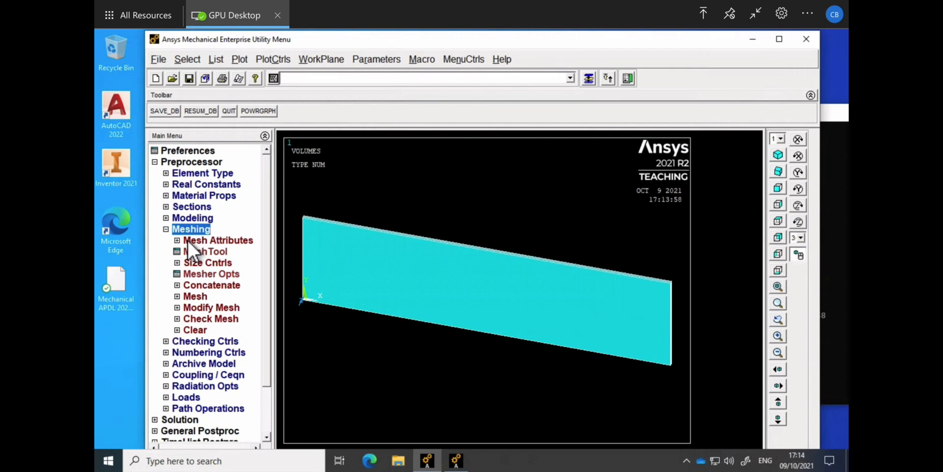
click(778, 239)
click(779, 222)
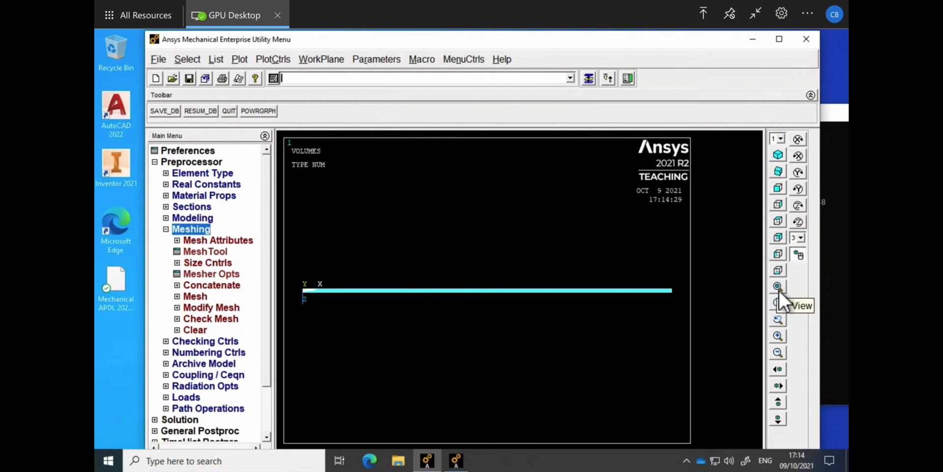
click(779, 337)
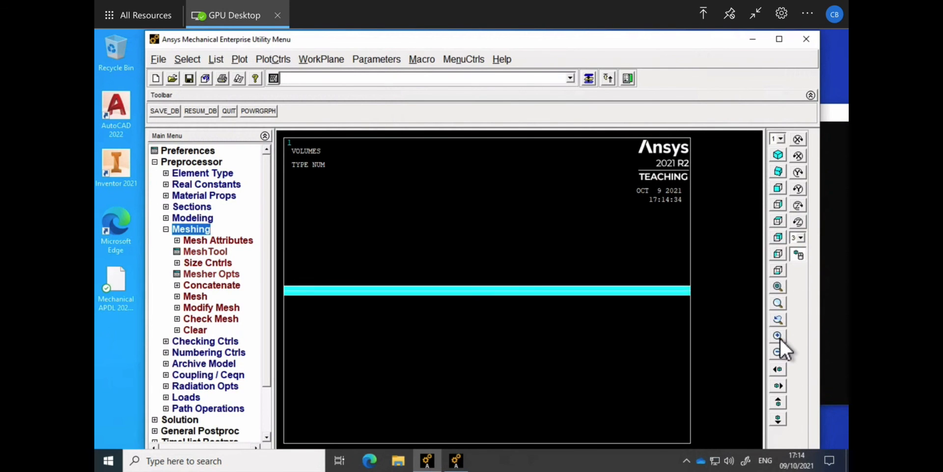
click(780, 386)
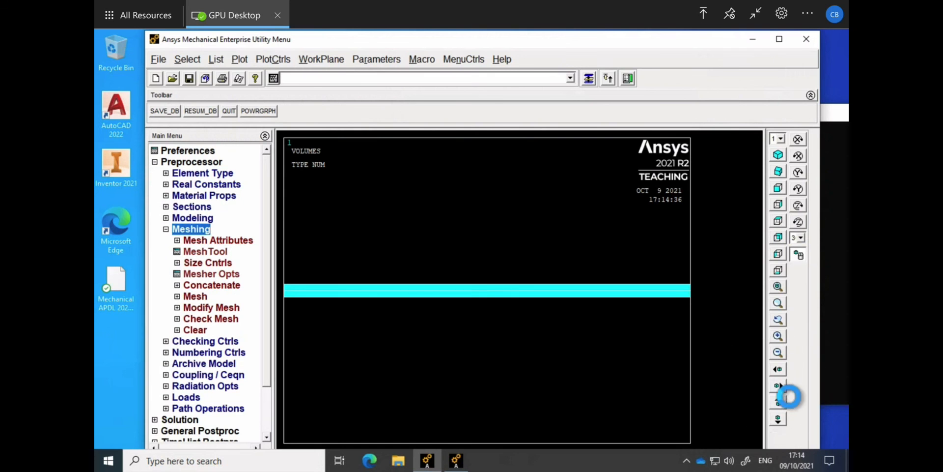
click(780, 386)
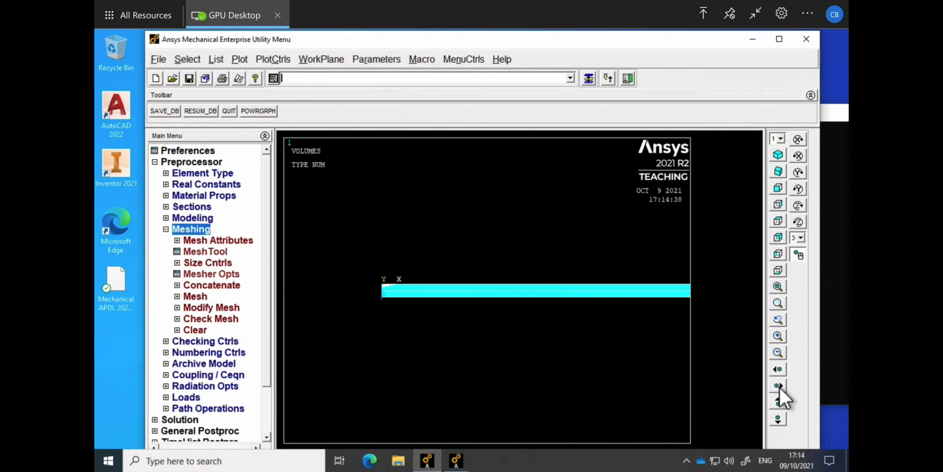
click(781, 339)
click(782, 339)
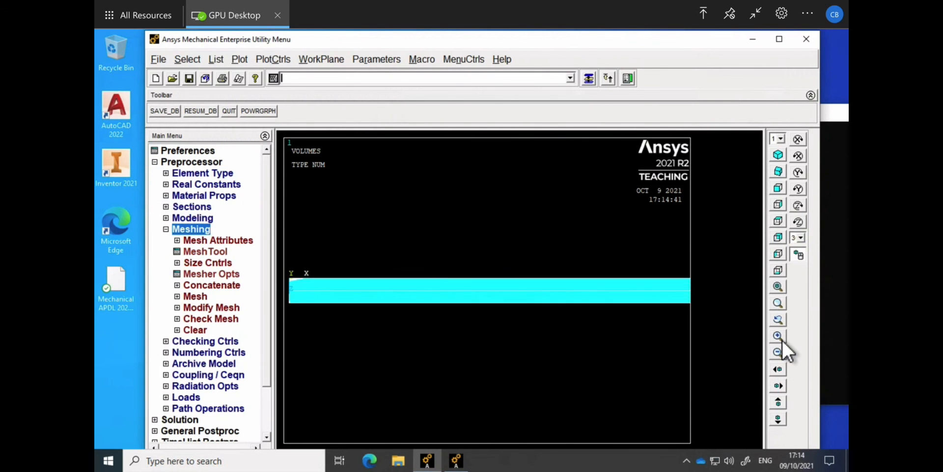
click(779, 386)
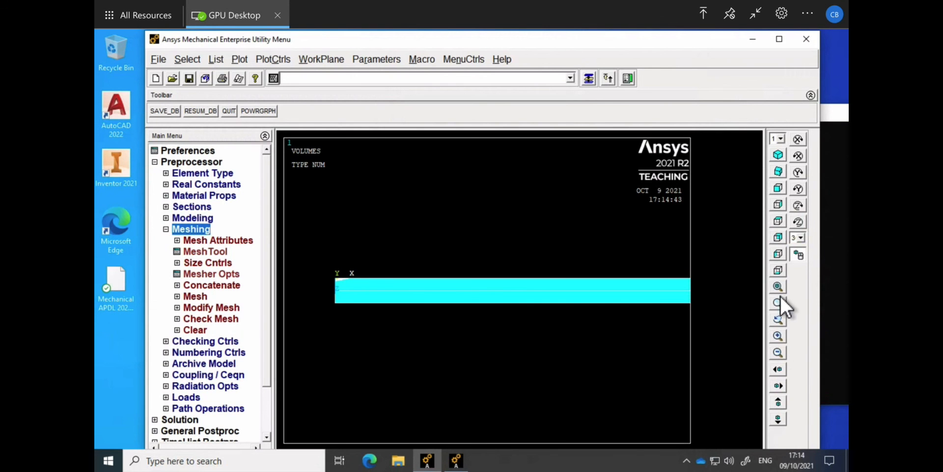
click(779, 336)
click(779, 385)
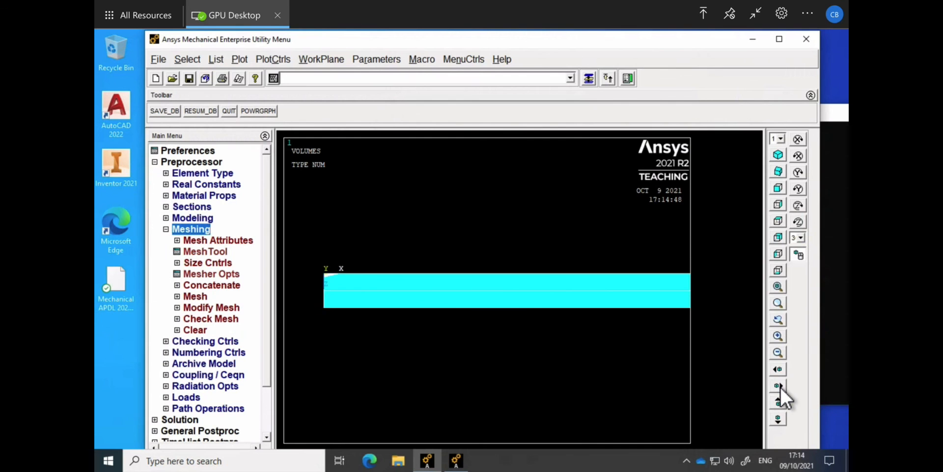
click(779, 385)
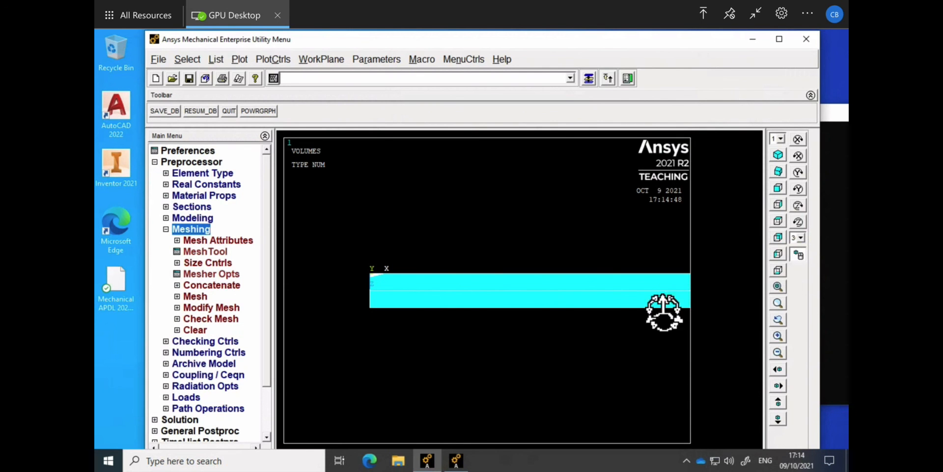
Assign material number 1 and element type 1 SOLID226 to the first block, the layer starting at Z = 0.
click(205, 239)
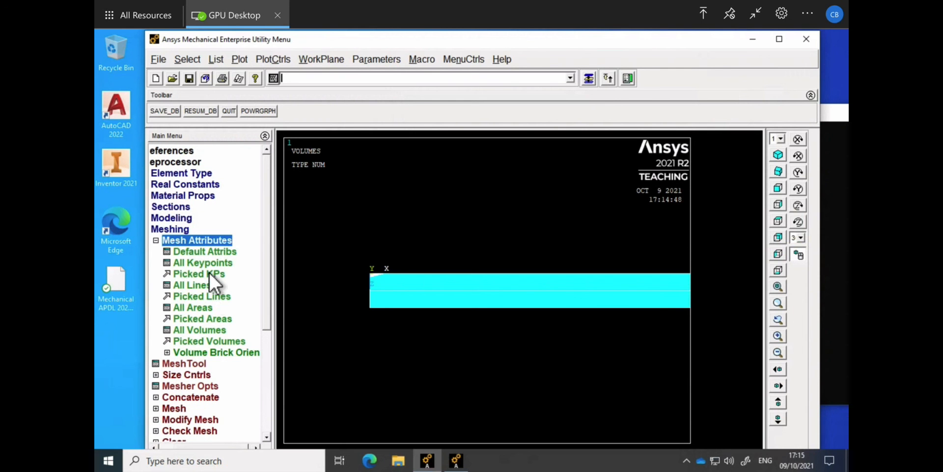
click(205, 340)
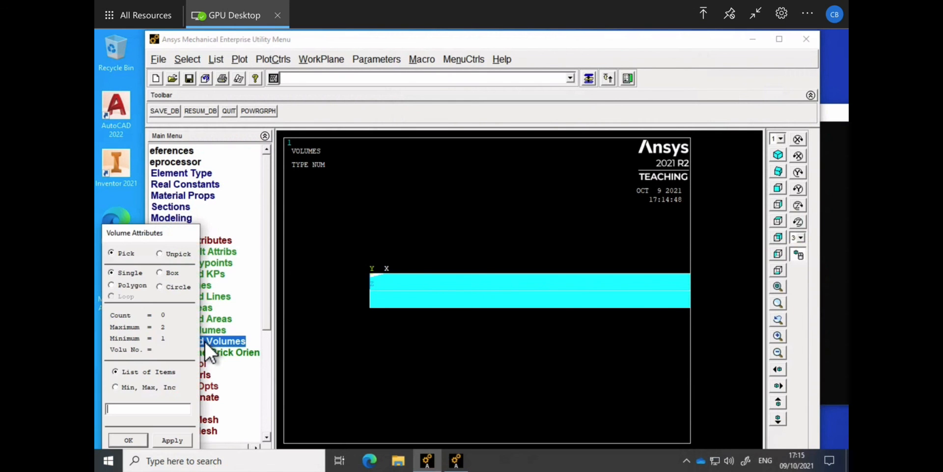
click(409, 285)
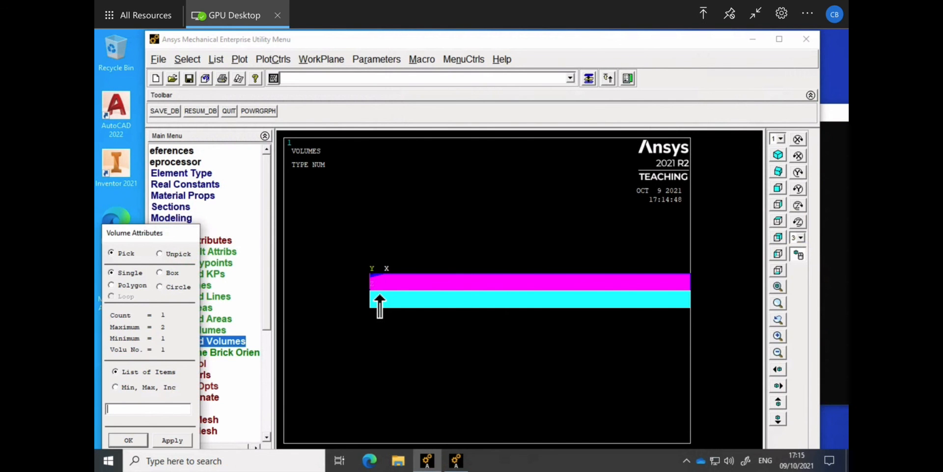
drag(180, 228, 189, 169)
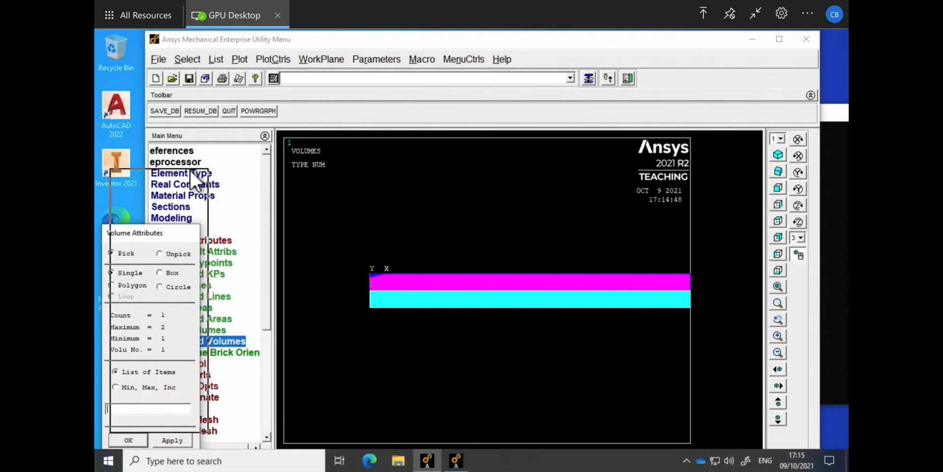
click(140, 379)
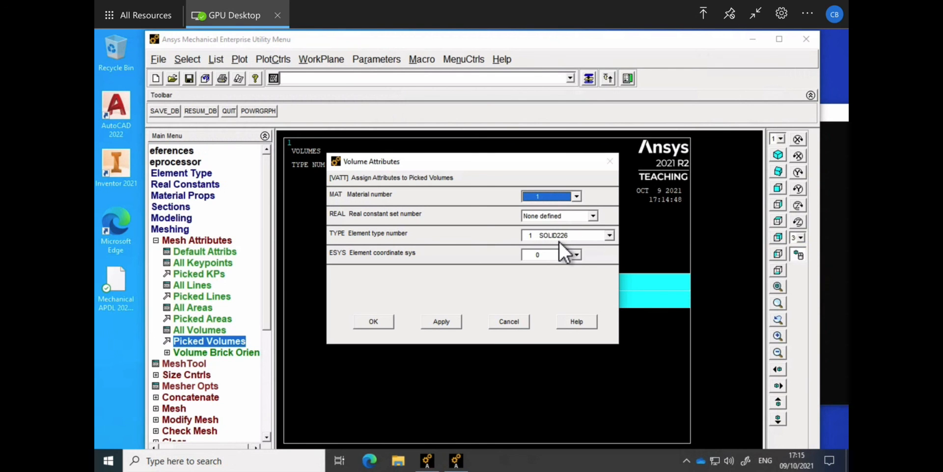
click(374, 321)
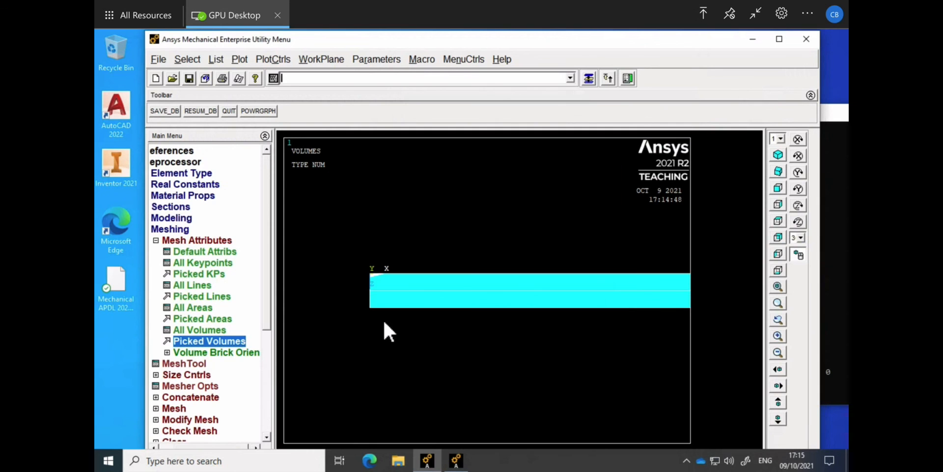
Assign material number 2 and element type 2 SOLID186 to the second block, the layer stacked on the first.
click(214, 344)
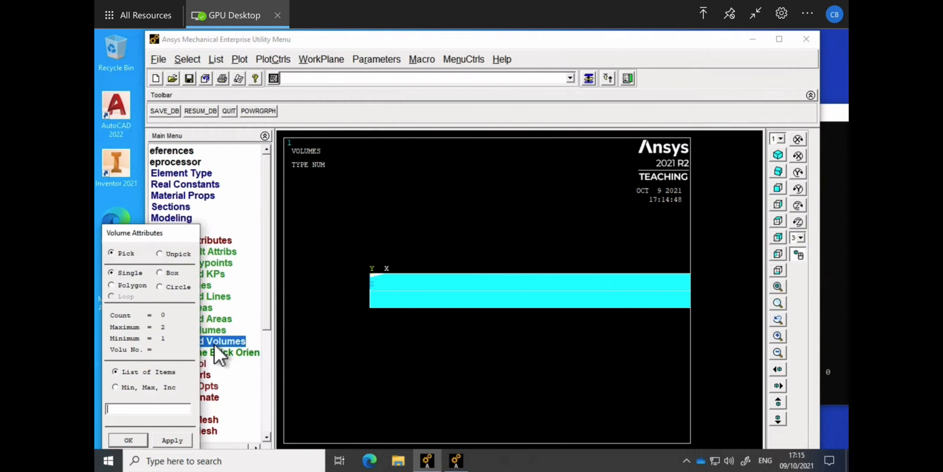
drag(168, 232, 169, 195)
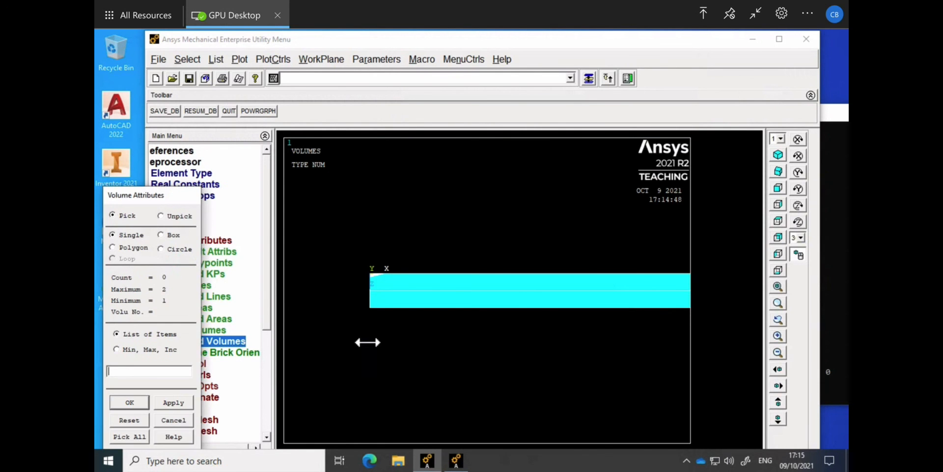
click(399, 308)
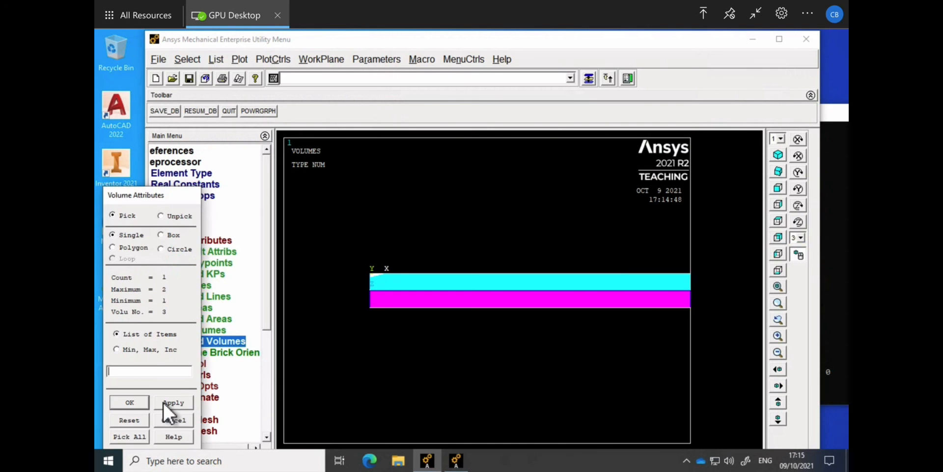
click(130, 403)
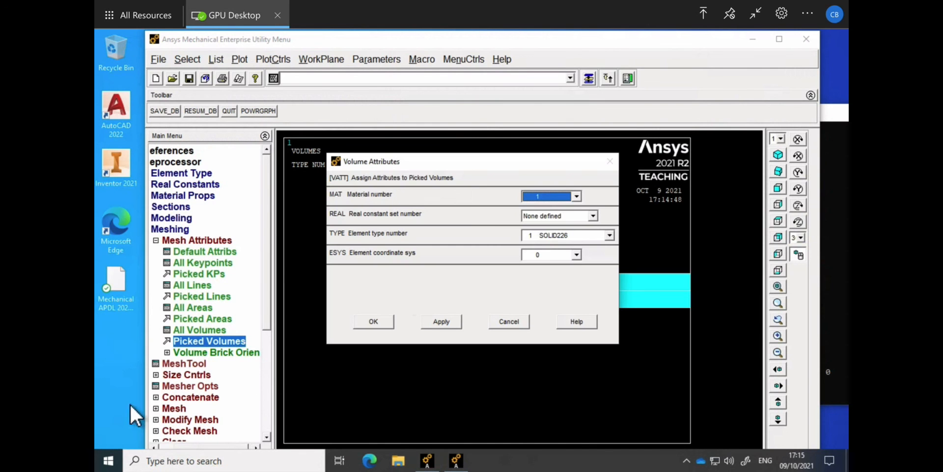
click(539, 197)
click(540, 217)
click(546, 237)
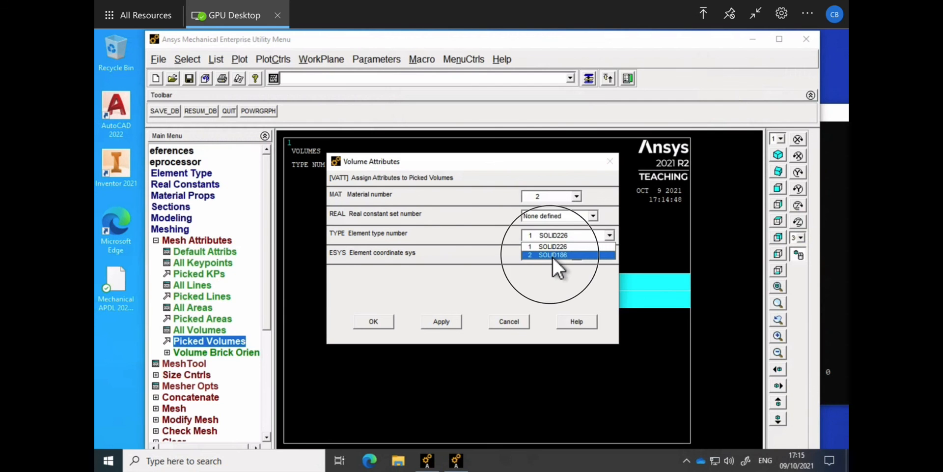
click(552, 255)
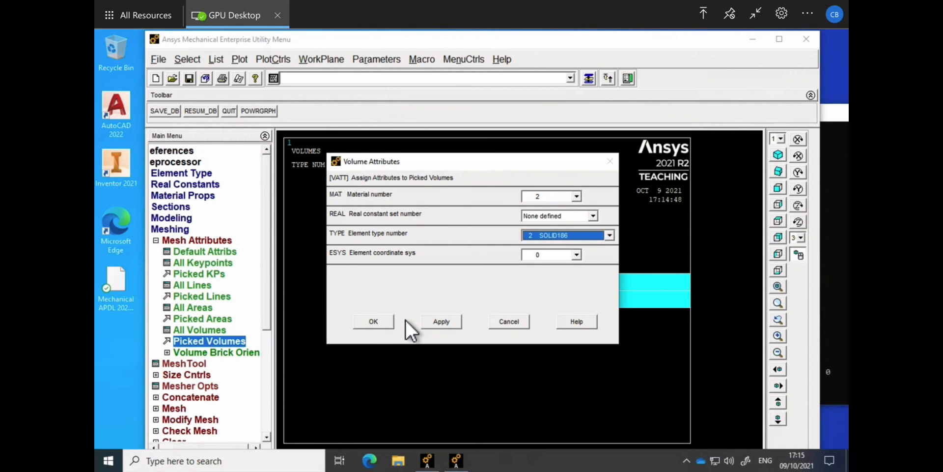
click(382, 325)
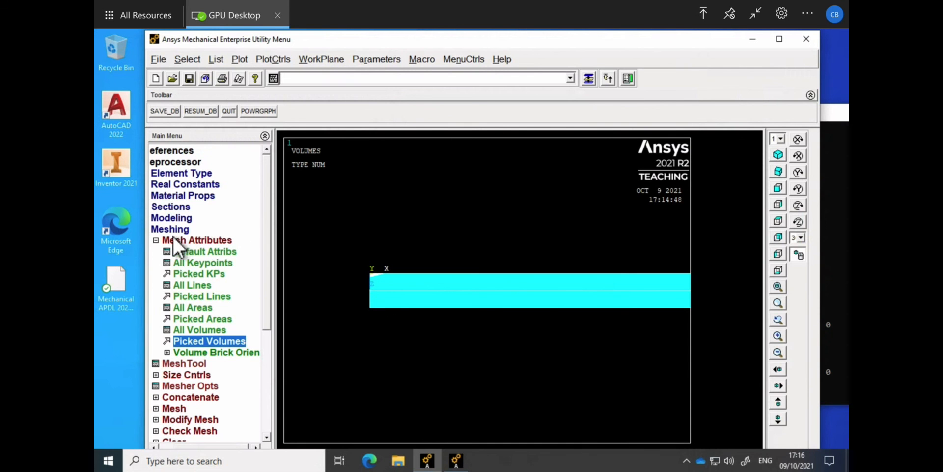
Leave the mesh attribute settings and open the MeshTool for meshing the volumes.
click(154, 446)
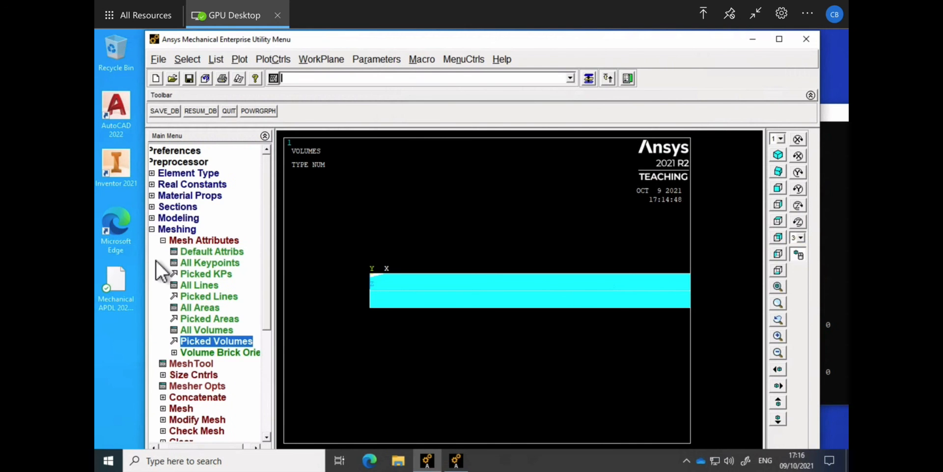
click(155, 232)
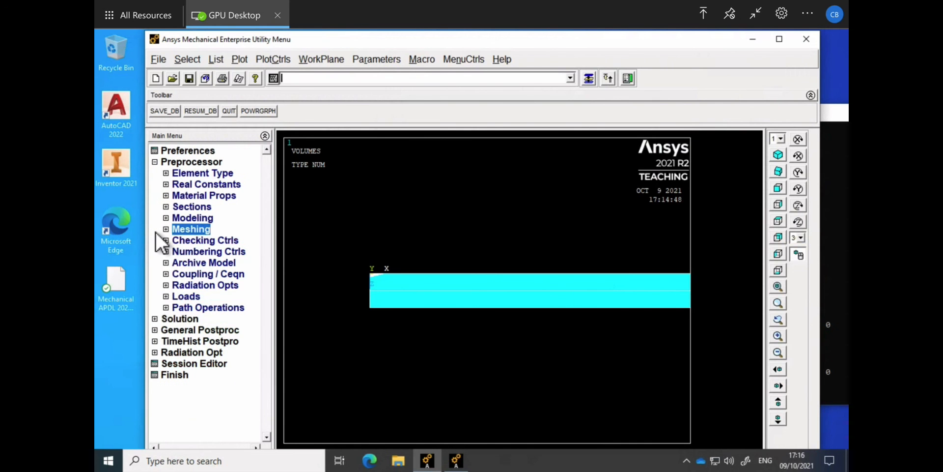
click(184, 233)
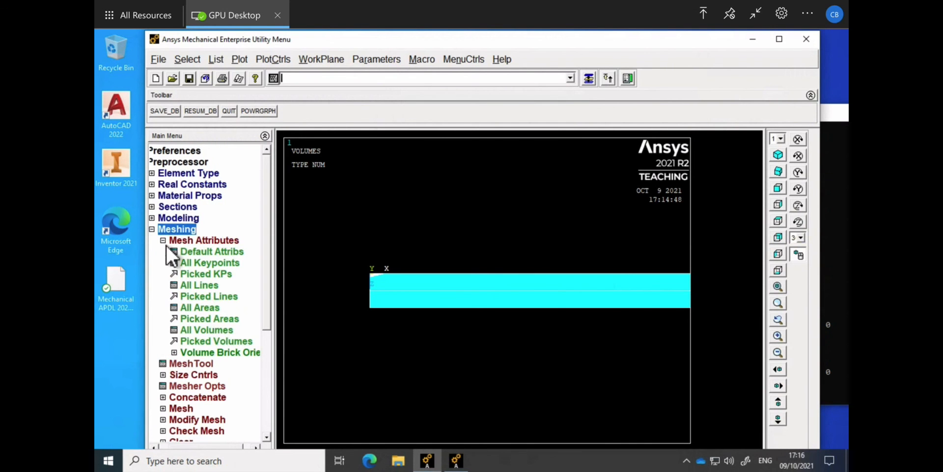
click(167, 240)
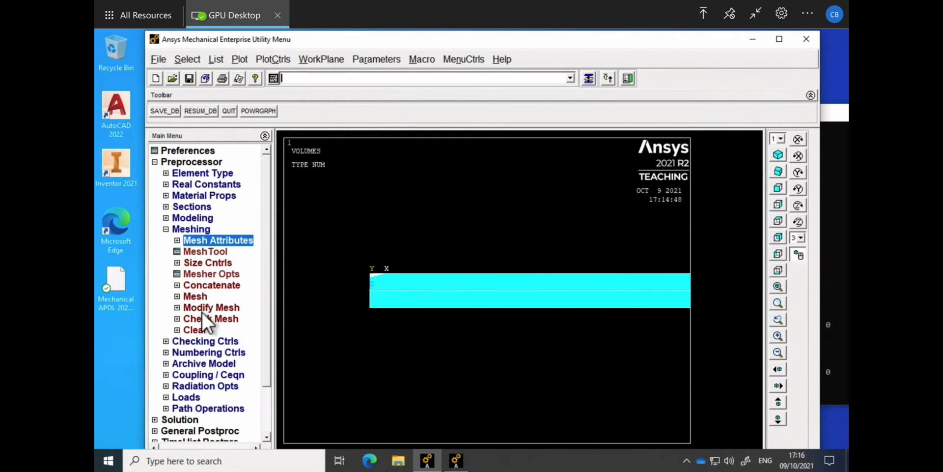
click(204, 251)
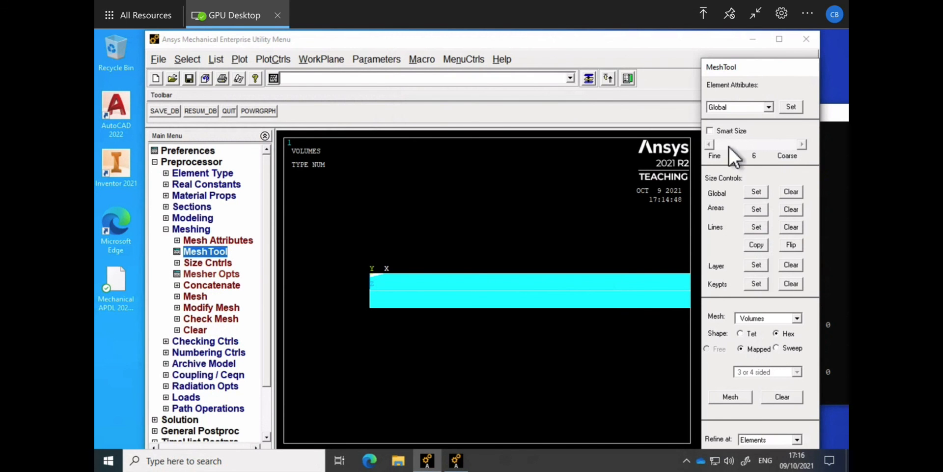
Turn on Smart Size and mesh all volumes with mapped hexahedral elements.
click(710, 131)
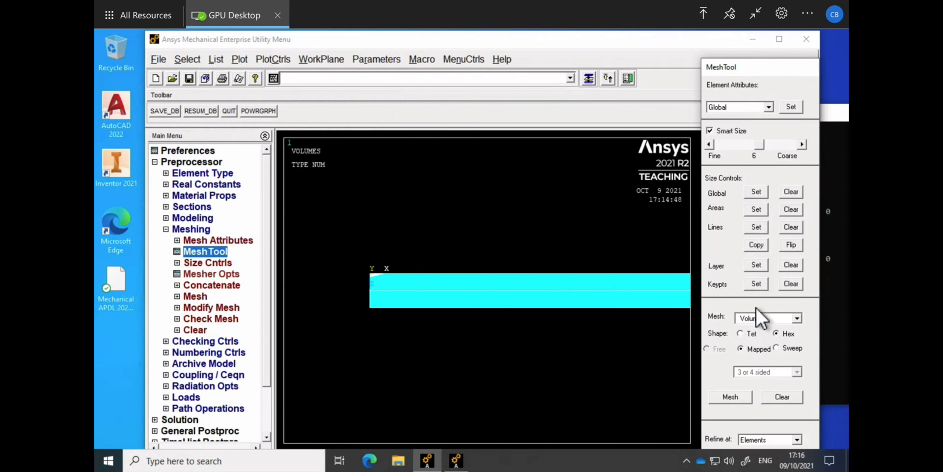
click(749, 400)
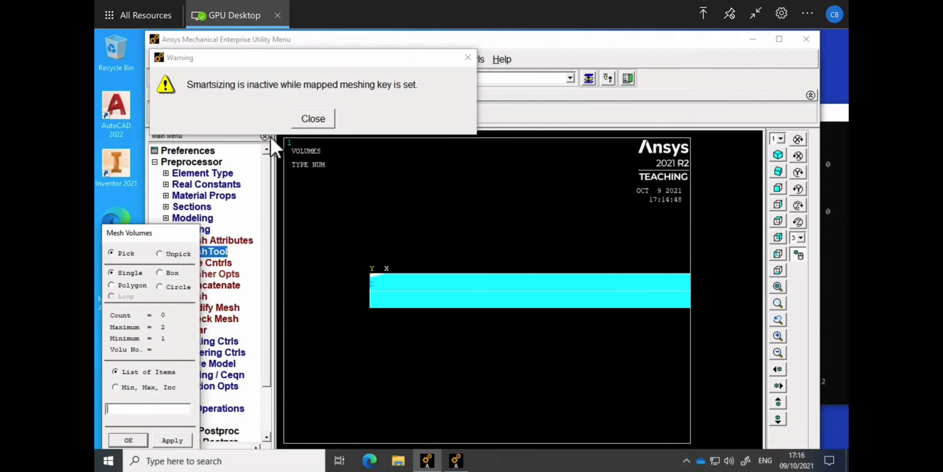
click(307, 122)
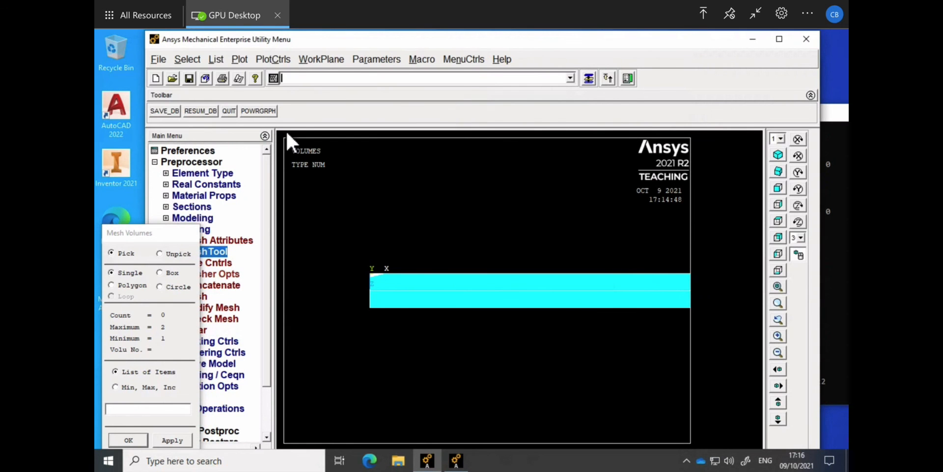
drag(178, 234, 201, 132)
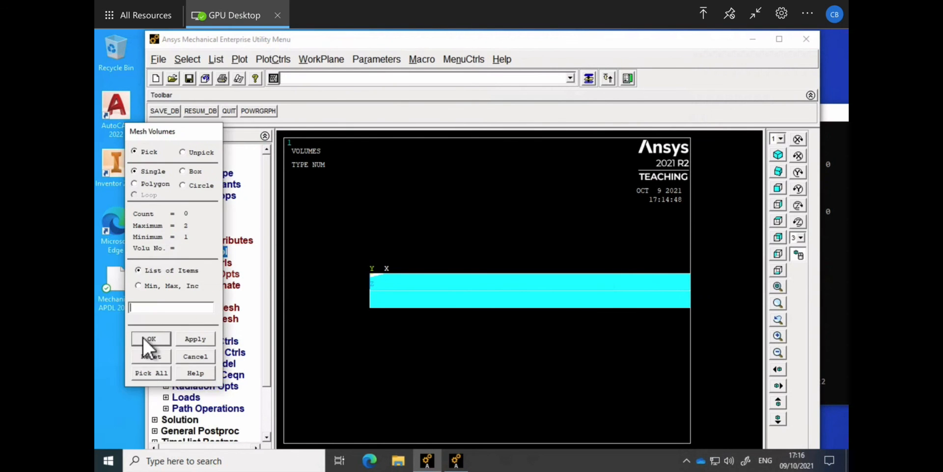
click(150, 373)
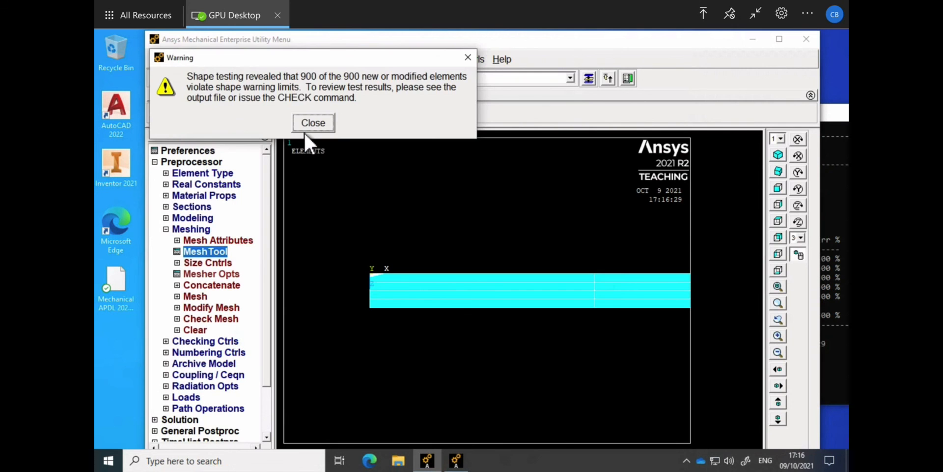
click(308, 120)
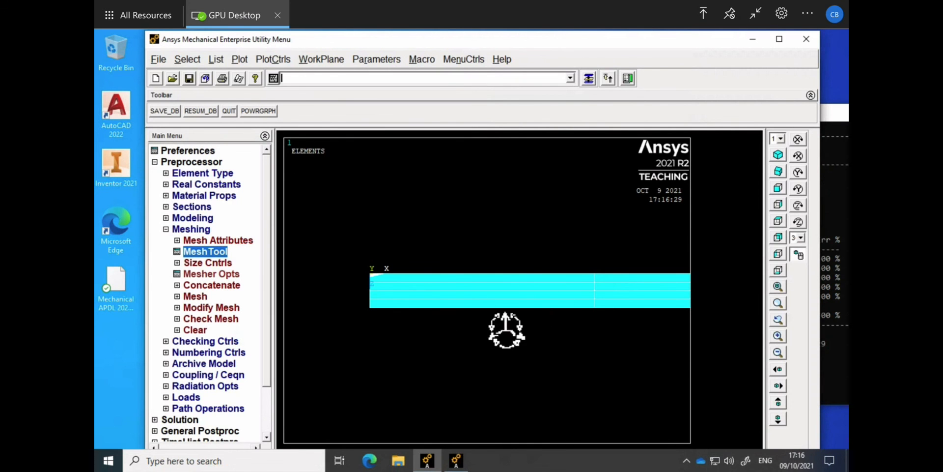
click(779, 155)
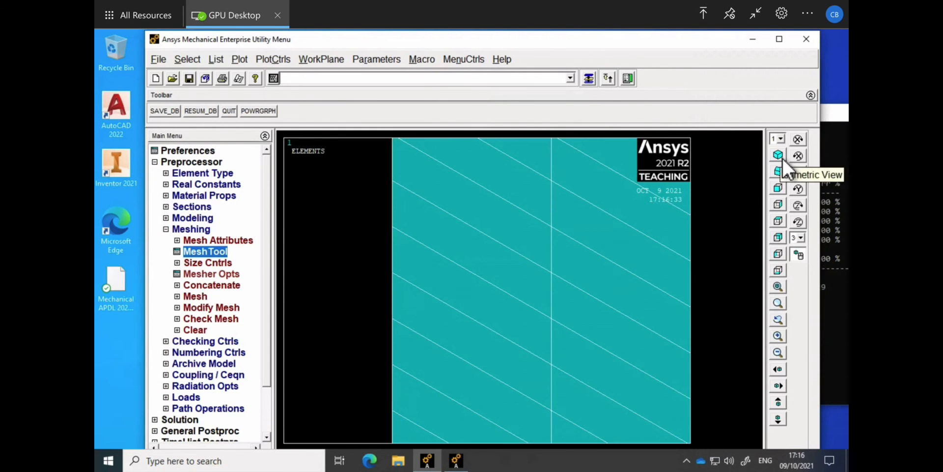
click(779, 287)
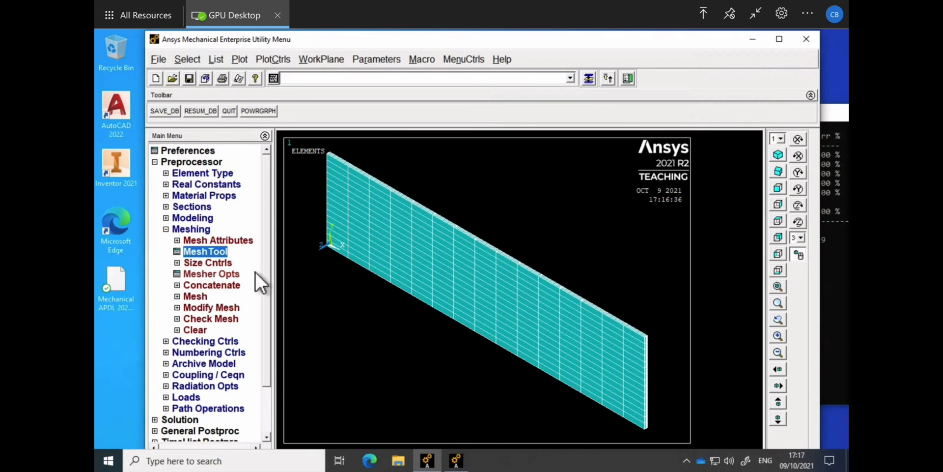
Select from the full set the nodes with Z coordinates 0,0 and plot them.
click(181, 57)
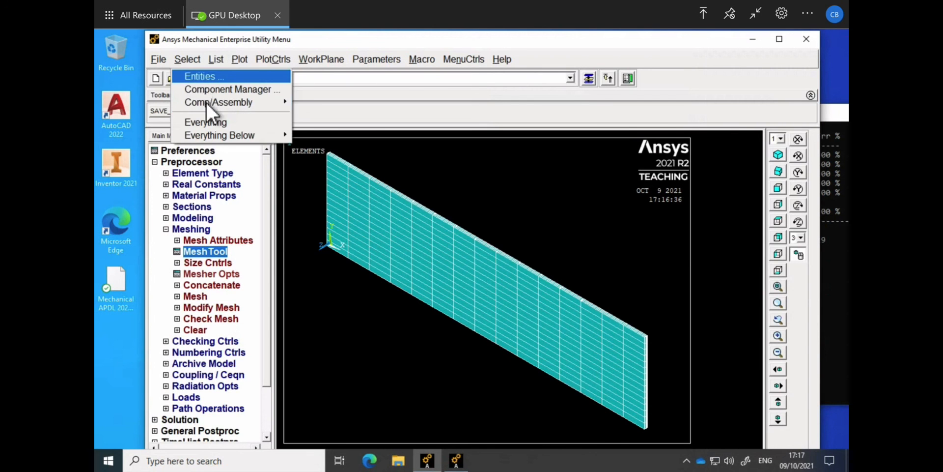
click(195, 79)
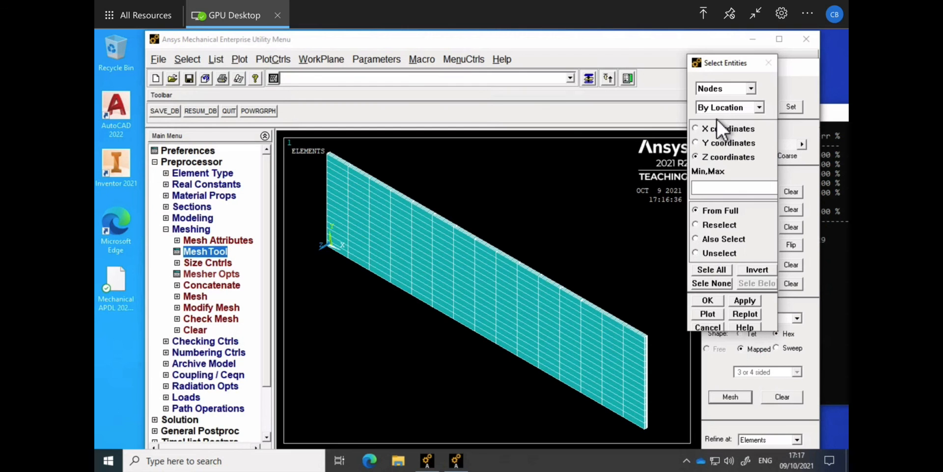
click(720, 192)
text(0,0)
click(708, 302)
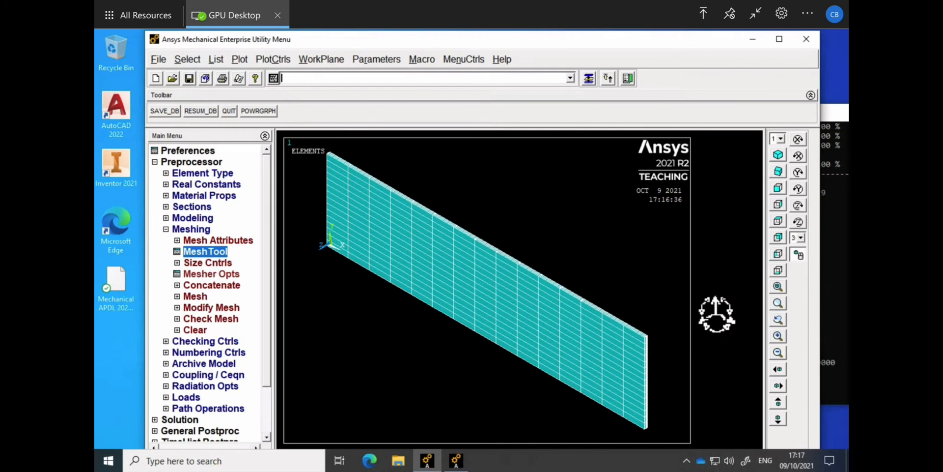
click(237, 60)
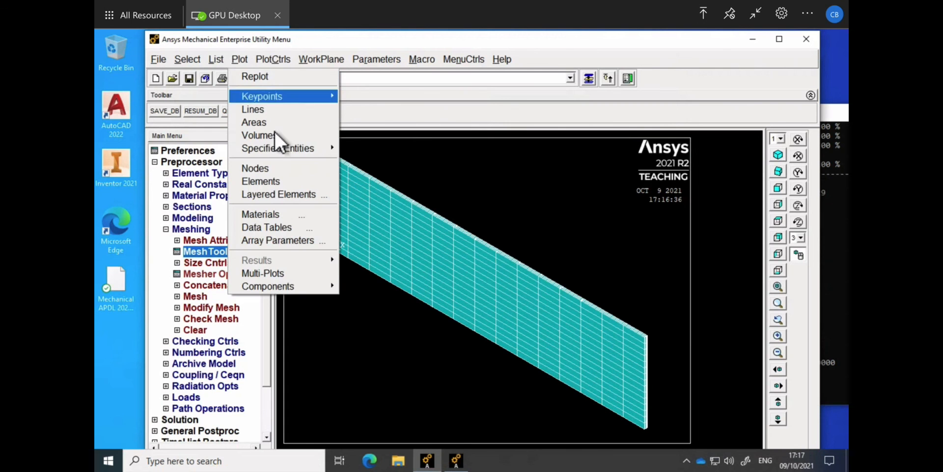
click(273, 168)
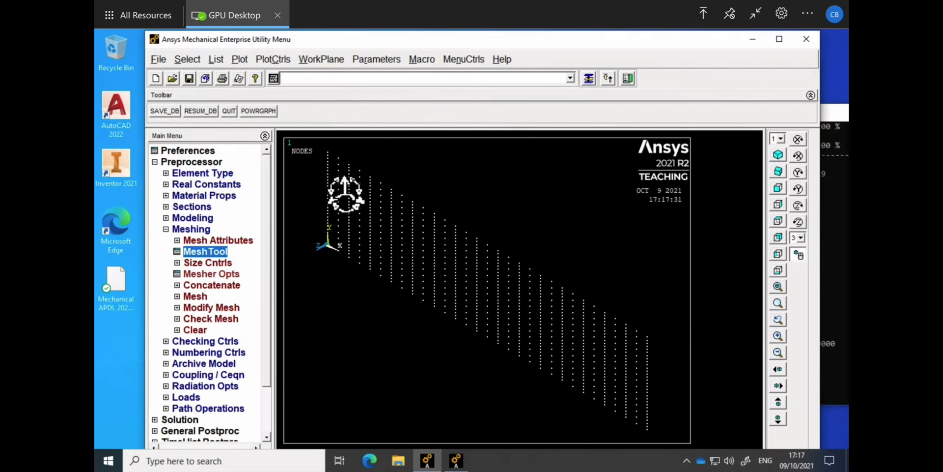
click(779, 228)
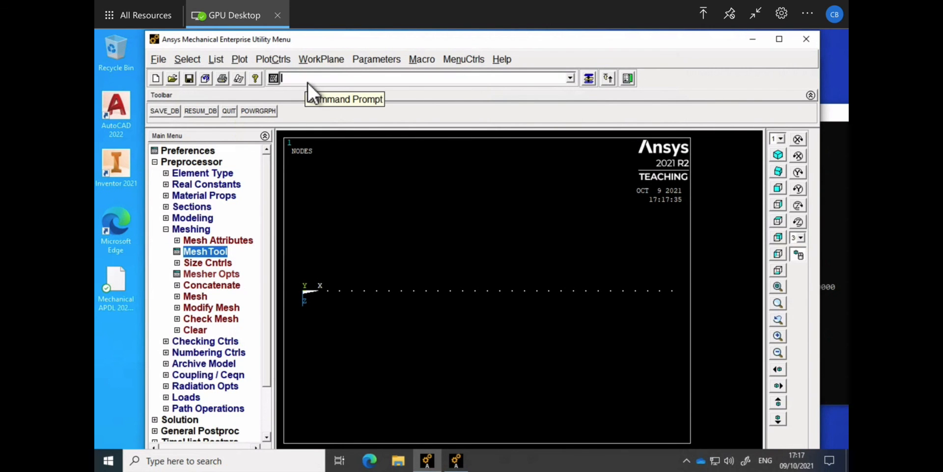
Couple the voltage of all selected nodes as set 1 with the command CP,1,VOLT,ALL.
text(c)
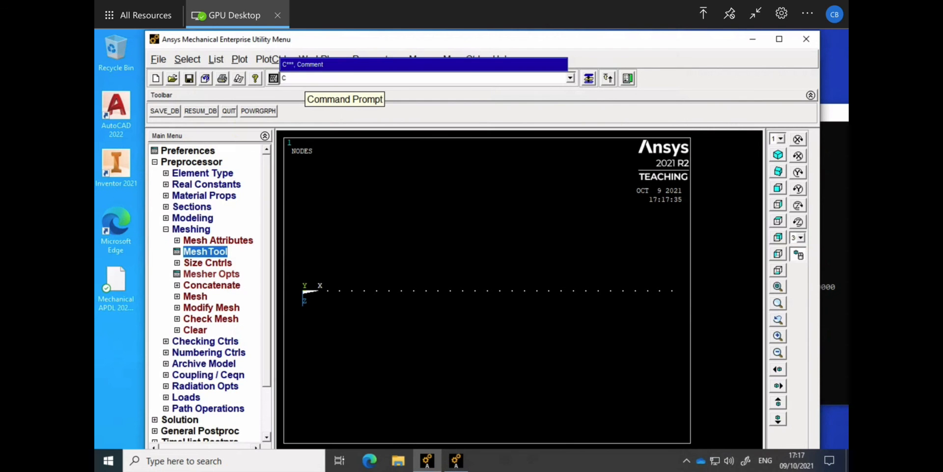
text(p)
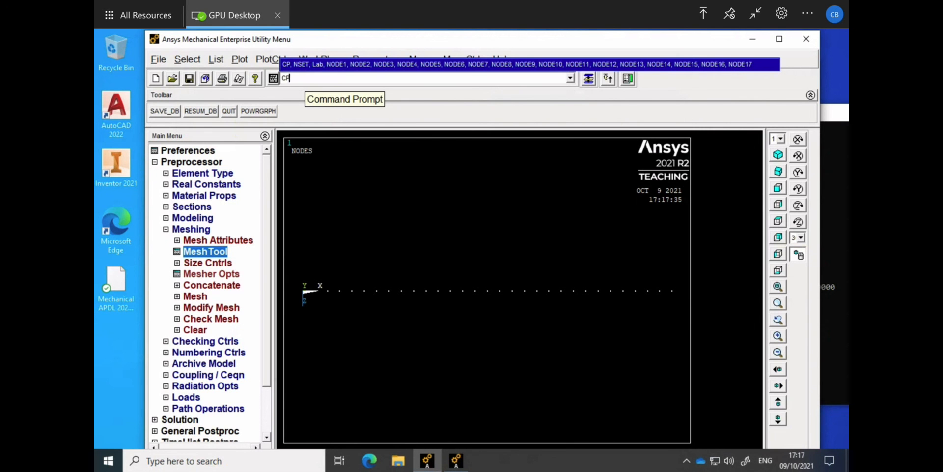
text(,1,VOLT,A)
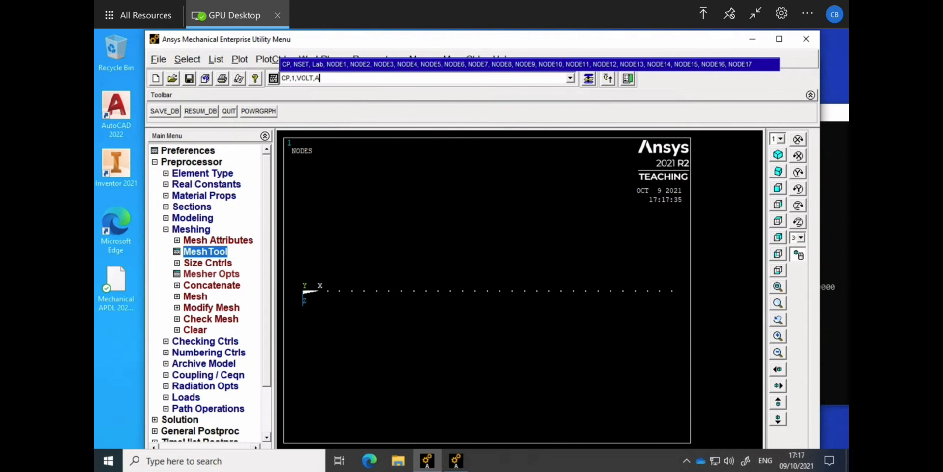
text(LL)
key(Return)
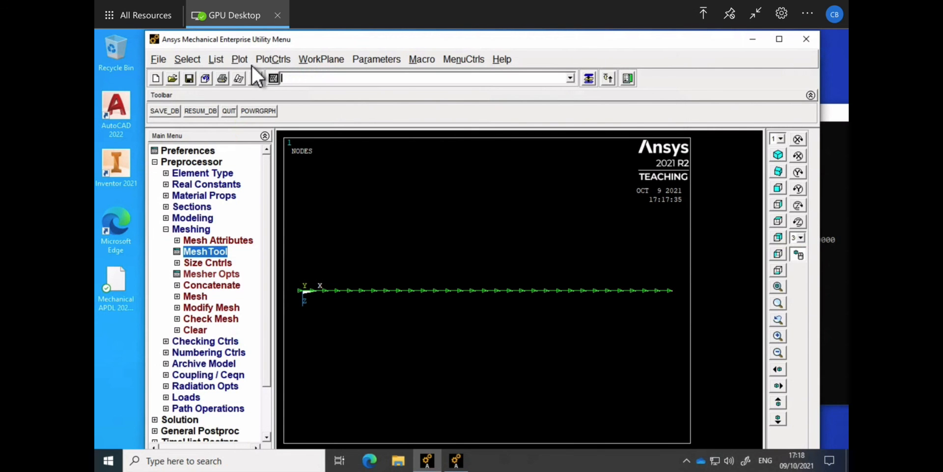
Reselect everything in the model and replot the nodes with the first coupled set.
click(198, 61)
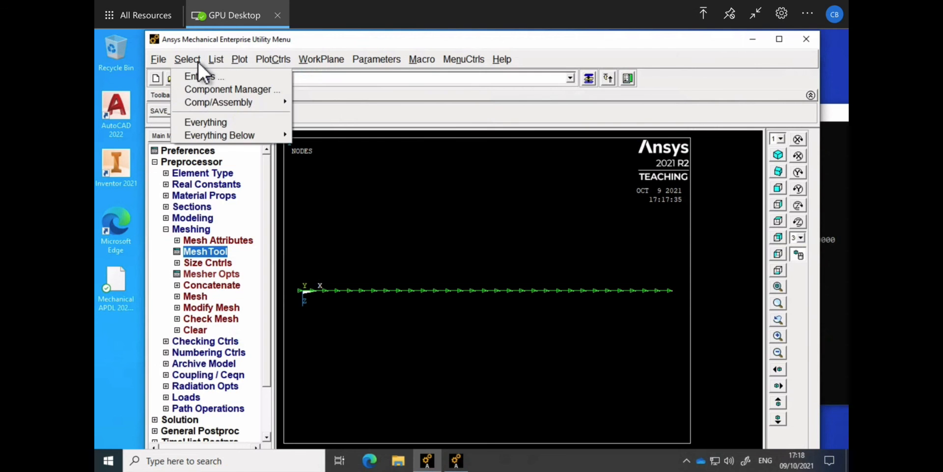
click(216, 126)
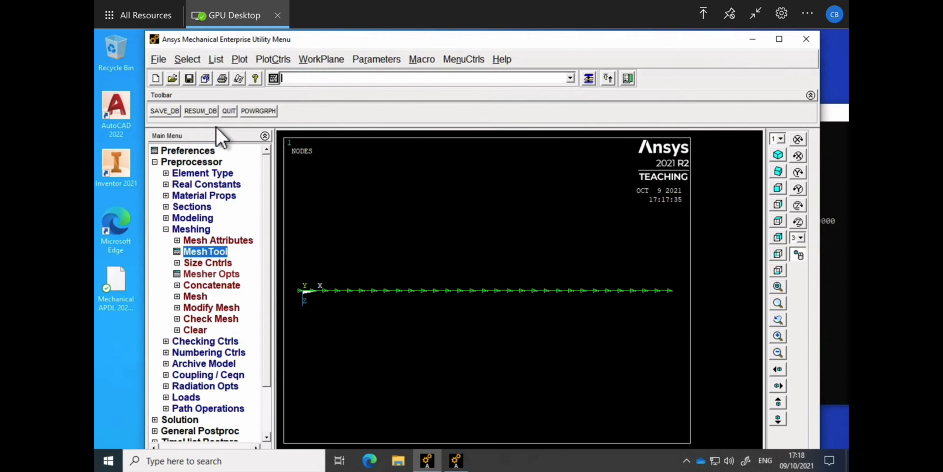
click(239, 60)
click(249, 80)
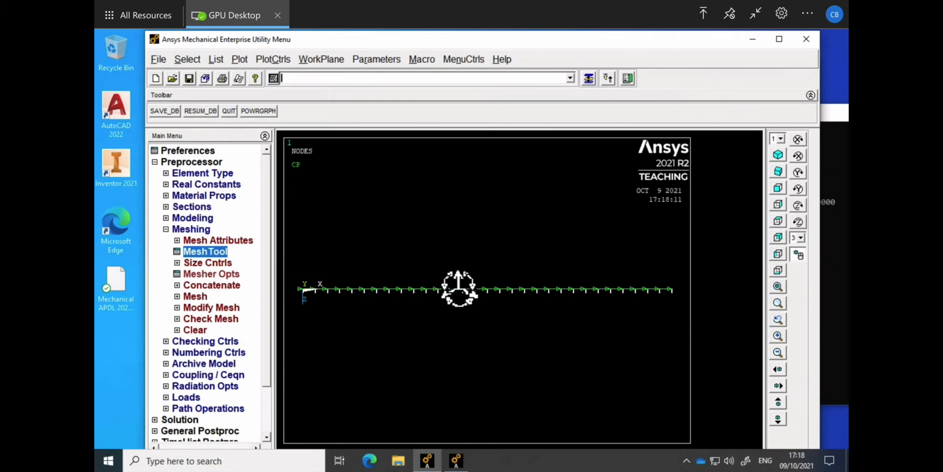
Select from the full set the nodes with Z coordinates 0.5E-3,0.5E-3 and plot them.
click(186, 61)
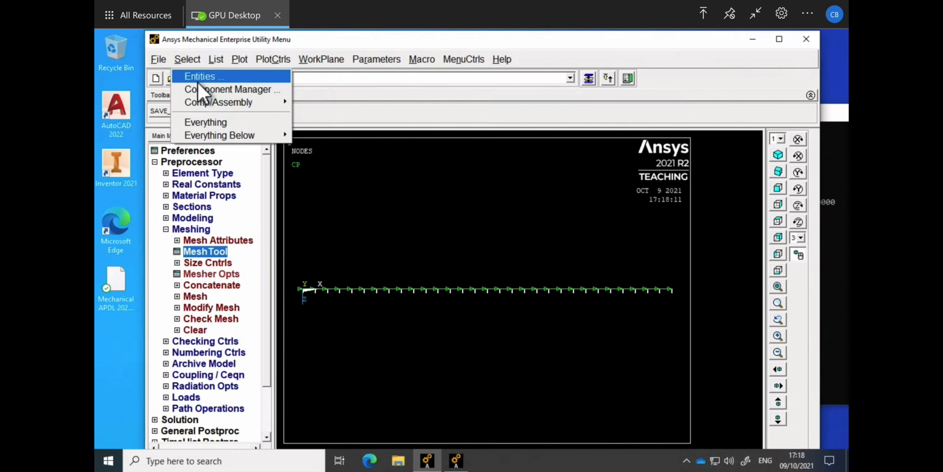
click(199, 81)
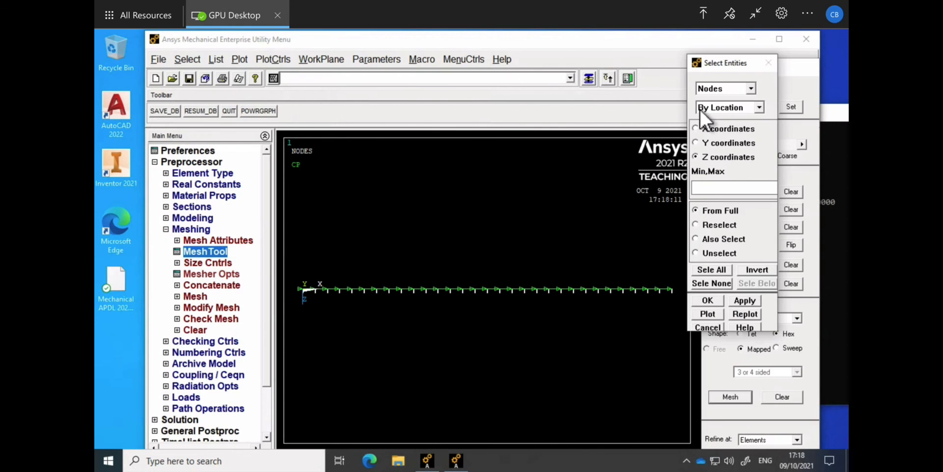
click(712, 189)
text(0.5R)
key(BackSpace)
key(BackSpace)
text(5E-3,0.5E-3)
click(706, 301)
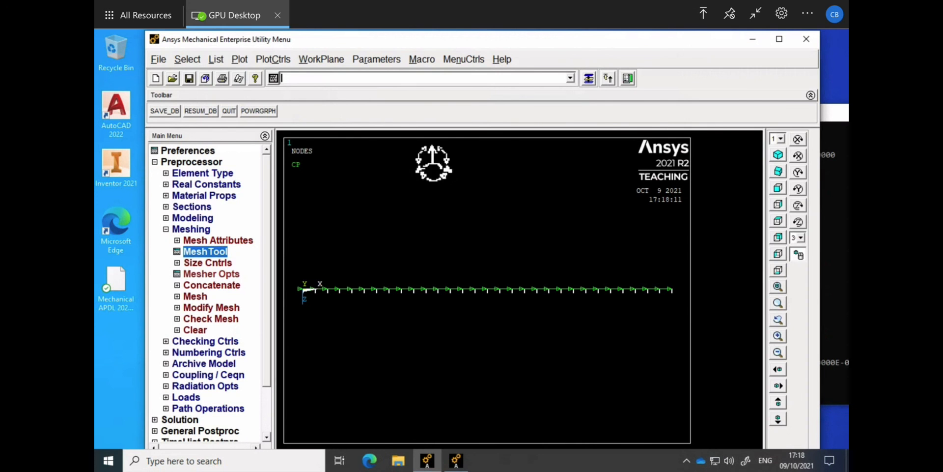
click(246, 60)
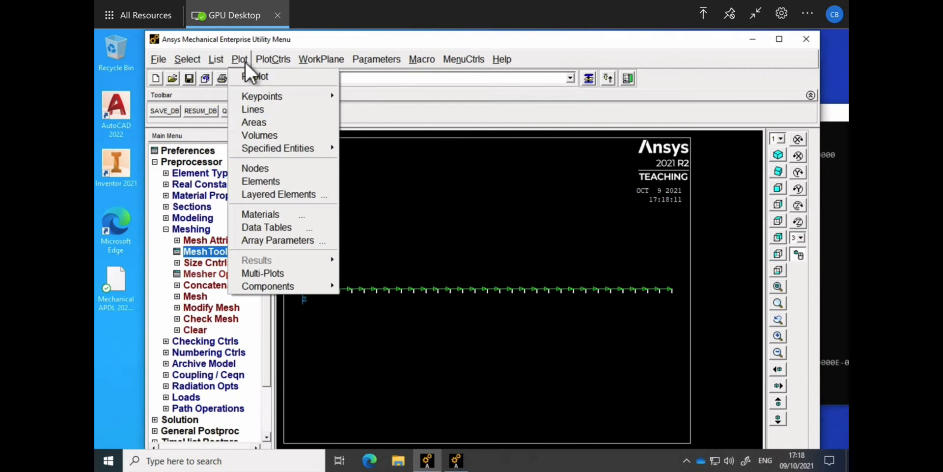
click(274, 168)
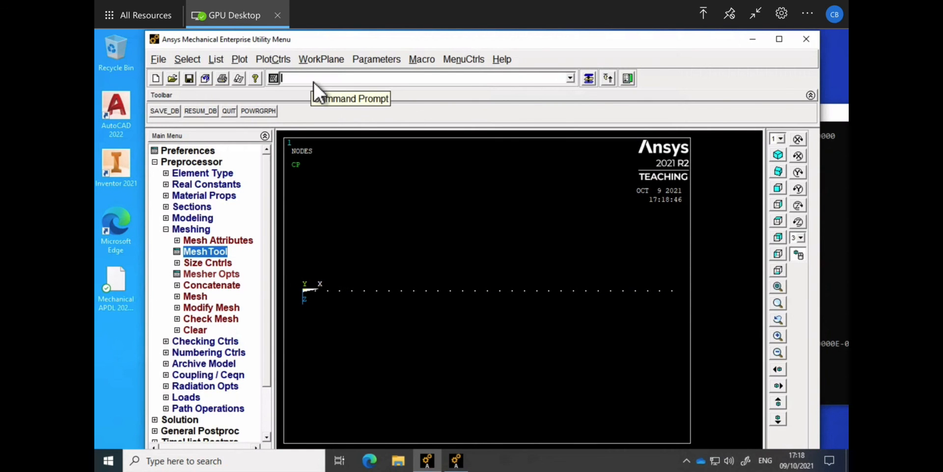
Couple the voltage of all selected nodes as set 2 with the command CP,2,VOLT,ALL.
text(C)
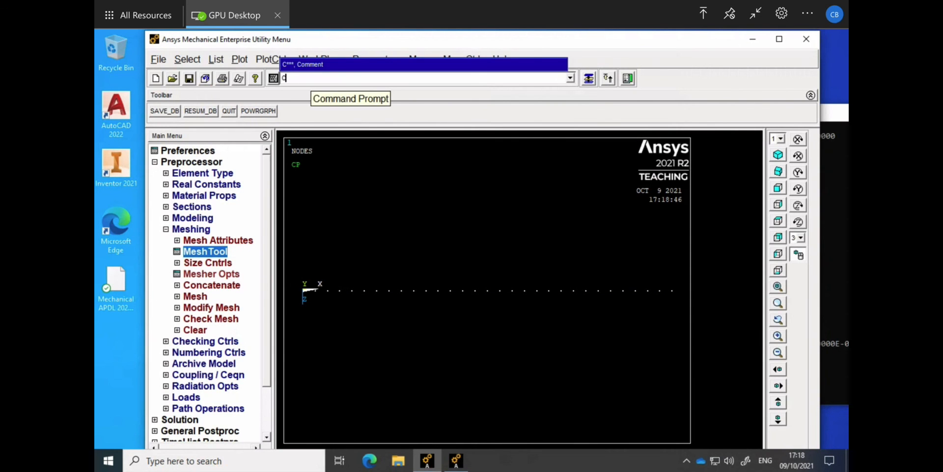
text(P,2)
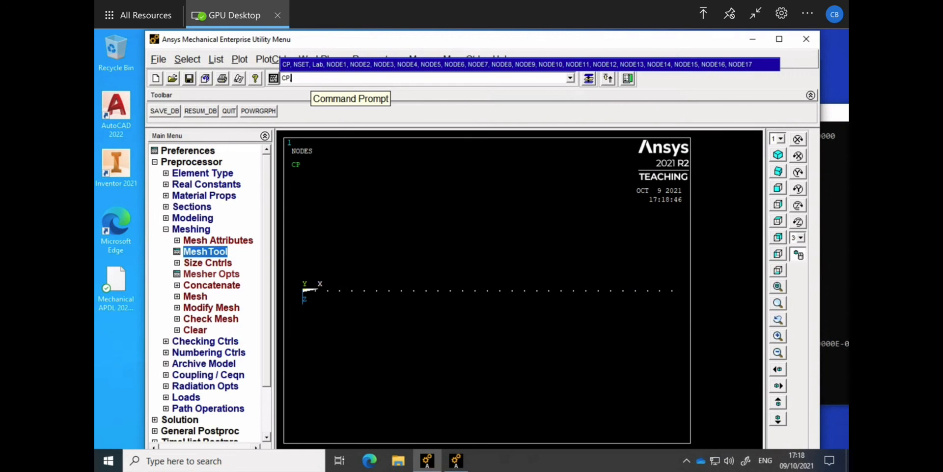
text(,VOLT,ALL)
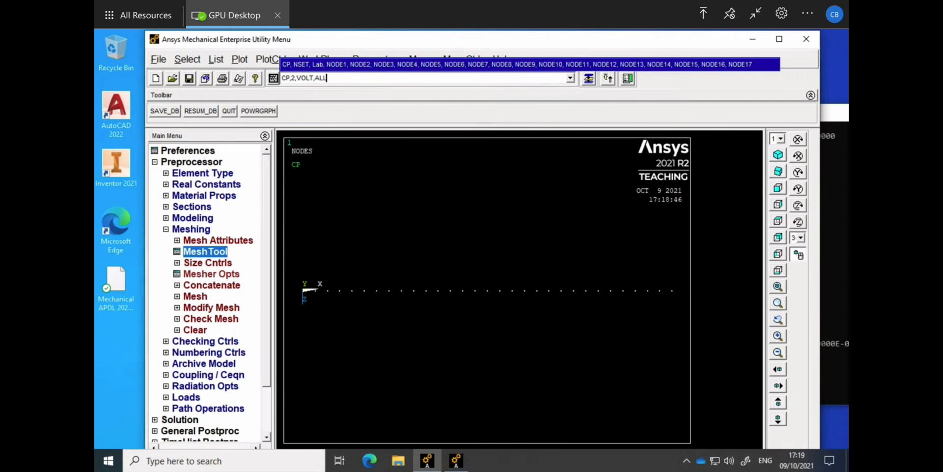
key(Return)
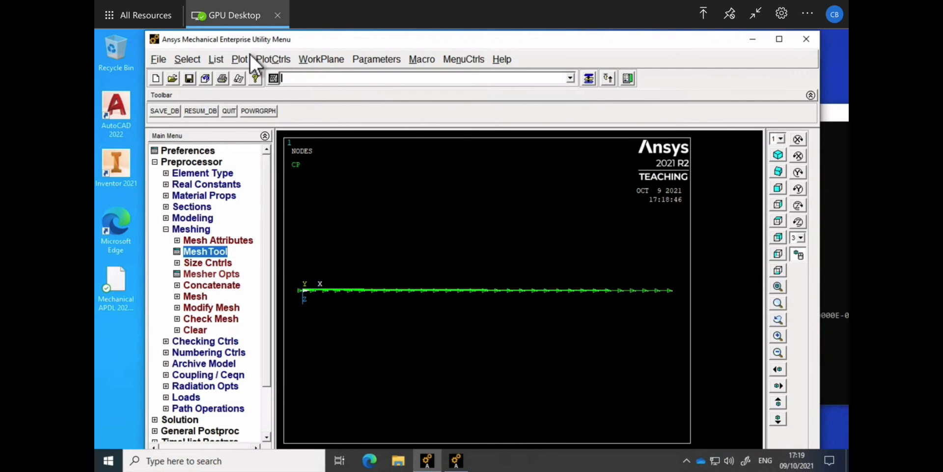
Reselect everything and replot the nodes to examine both coupled voltage sets across the layers up close.
click(199, 60)
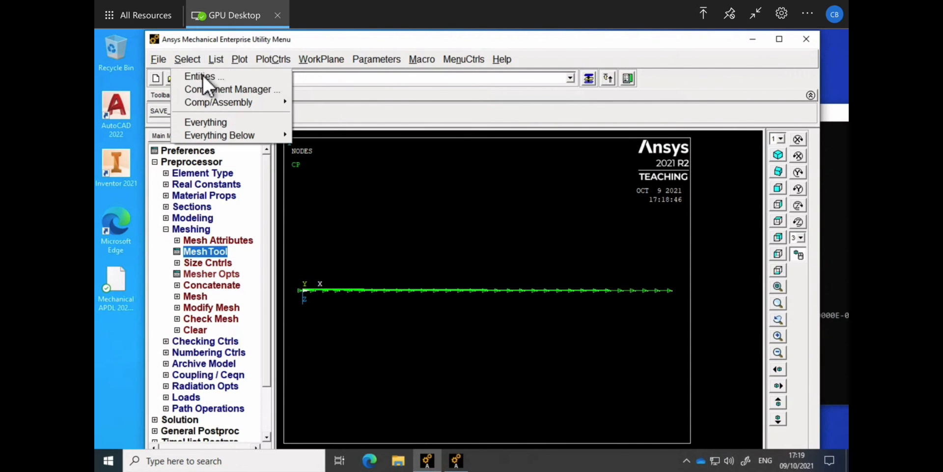
click(213, 120)
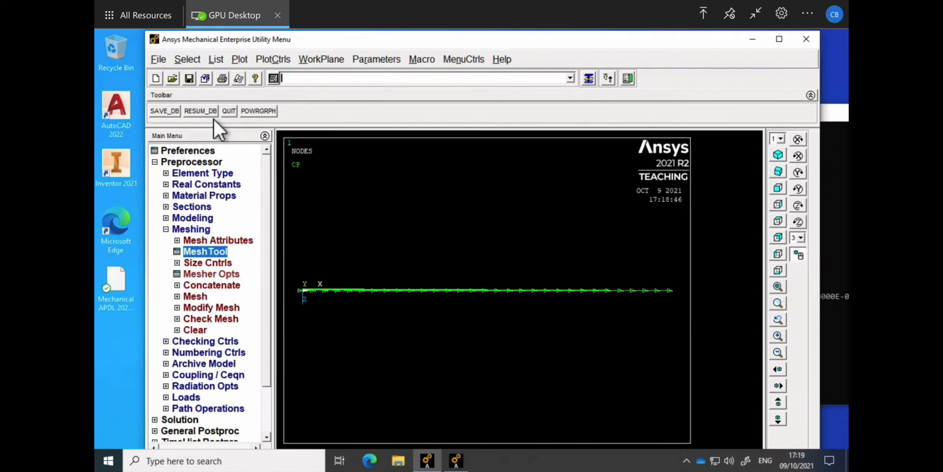
click(244, 62)
click(249, 79)
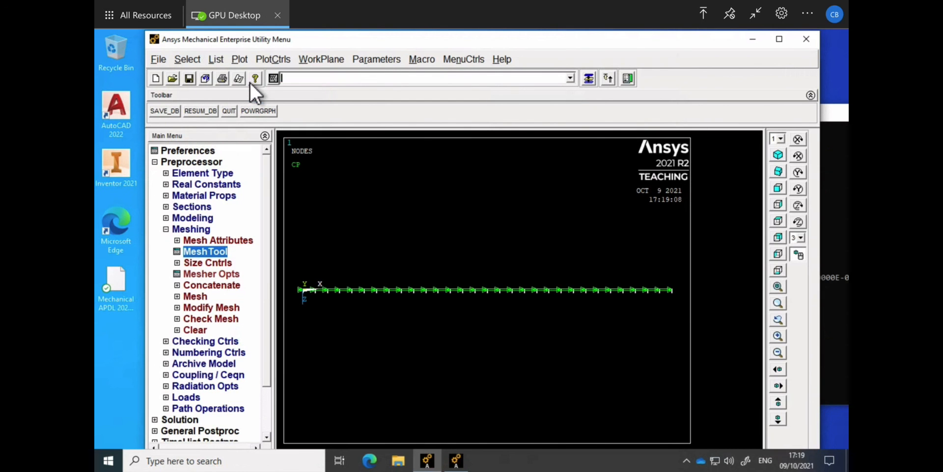
click(778, 336)
click(779, 337)
click(778, 337)
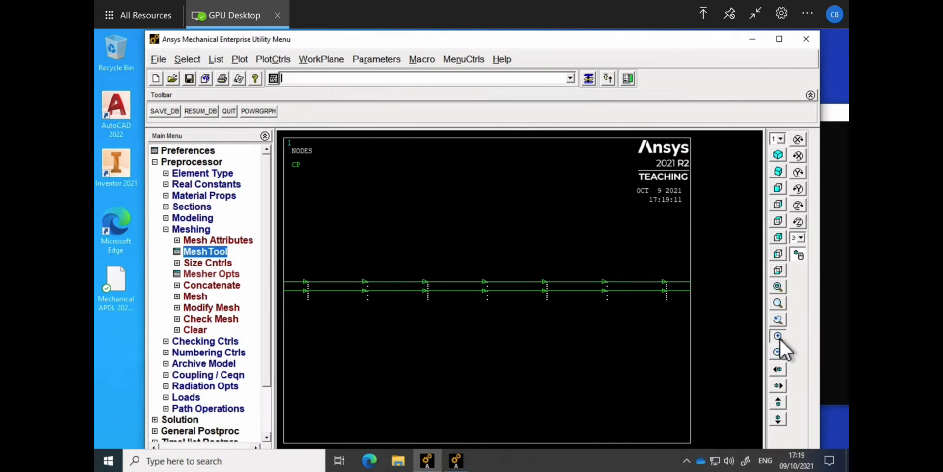
click(779, 337)
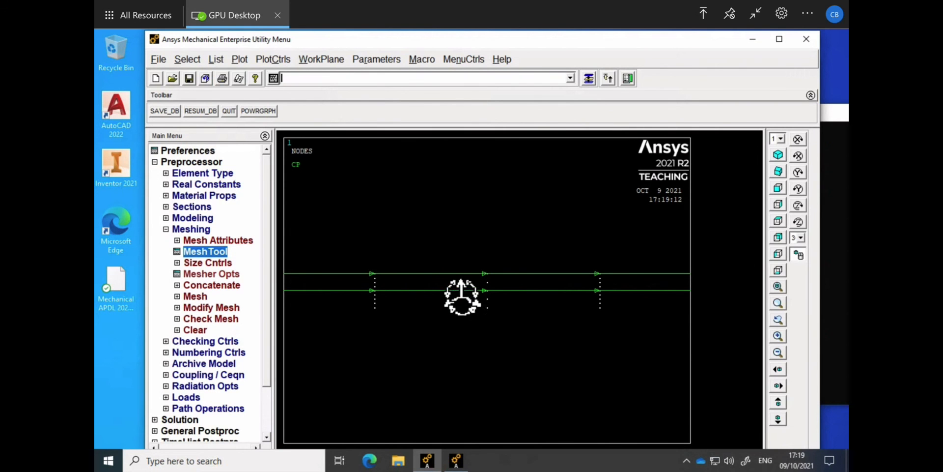
List all coupled node sets with CPLIST and examine the listing for both voltage sets.
click(779, 172)
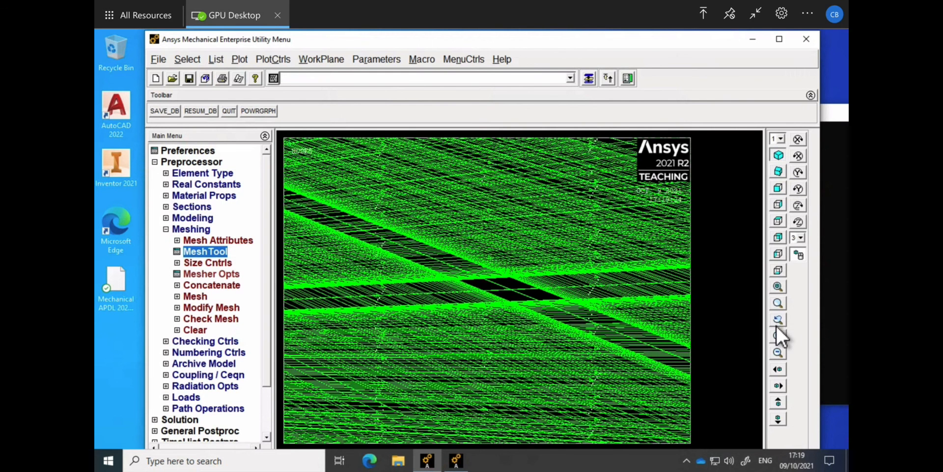
click(779, 287)
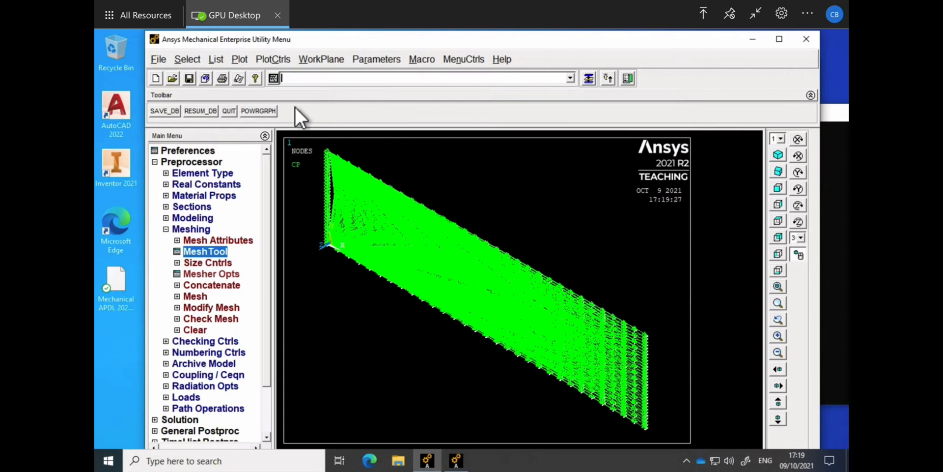
text(CP)
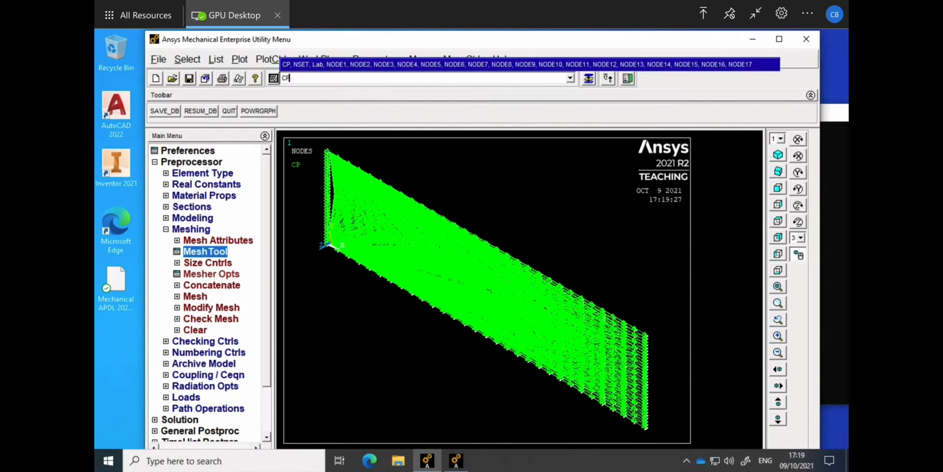
text(LIST)
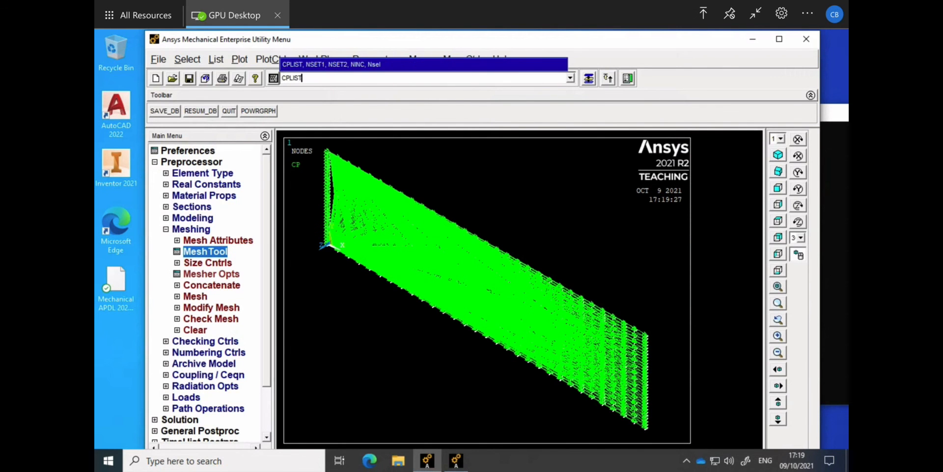
key(Return)
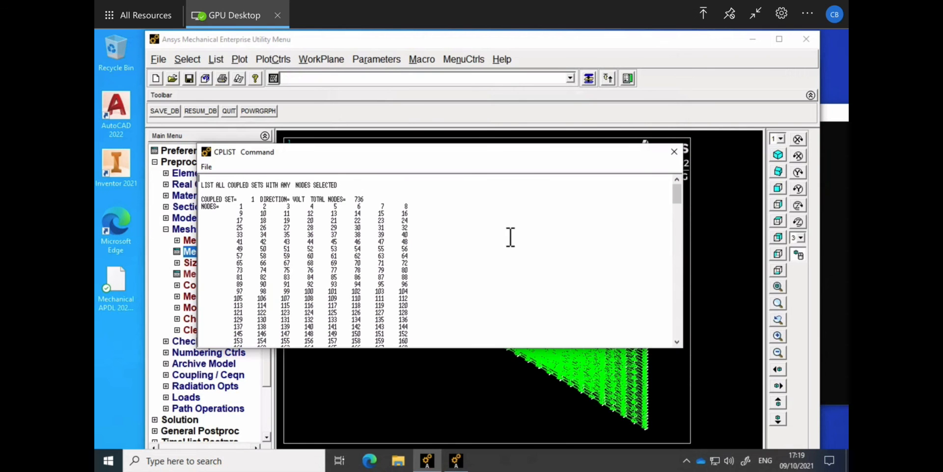
click(678, 205)
drag(678, 206, 677, 266)
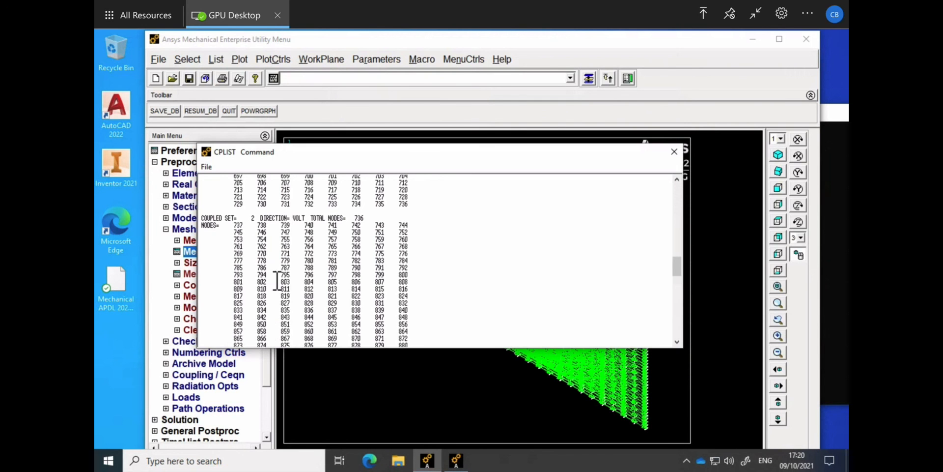
click(674, 153)
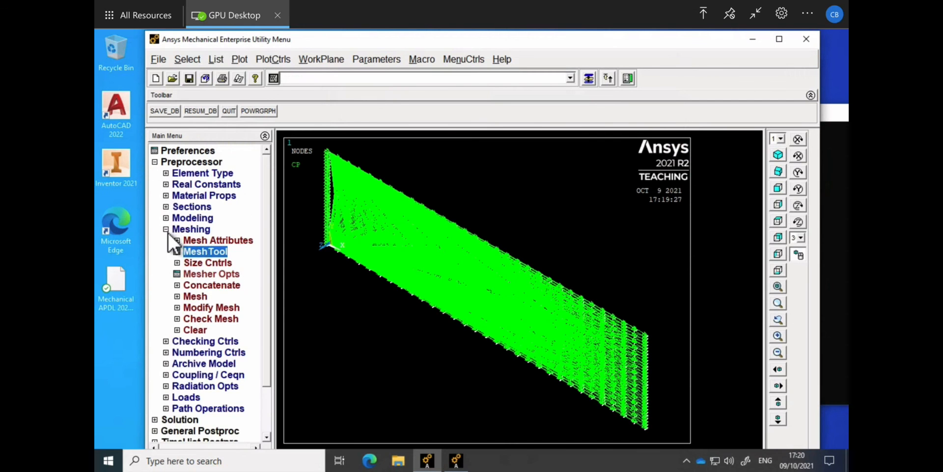
Define a new analysis of type Static for the solution.
click(167, 230)
click(155, 163)
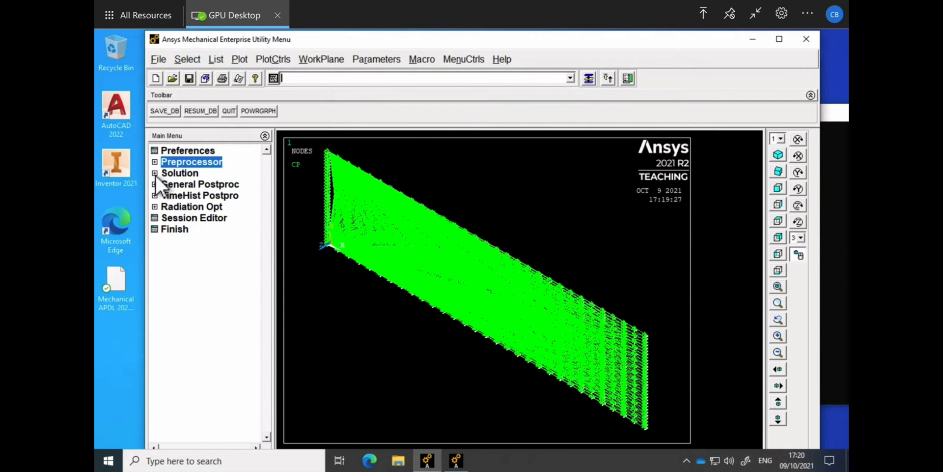
click(156, 174)
click(174, 184)
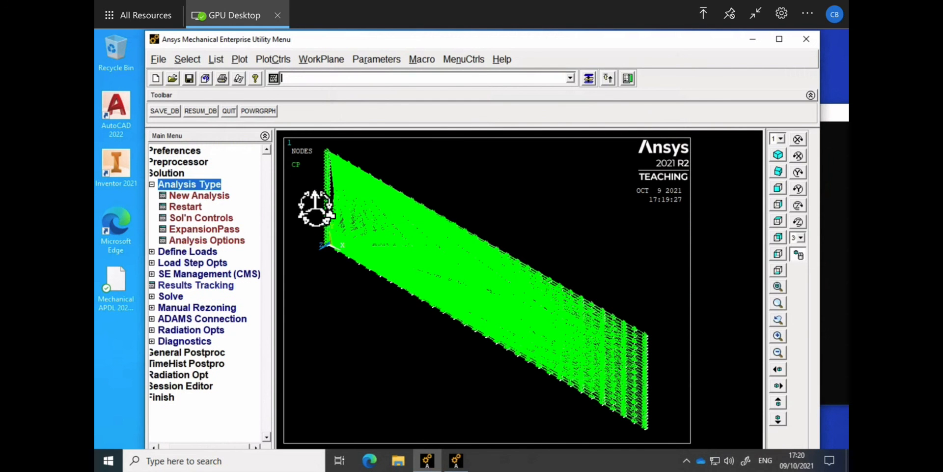
click(207, 199)
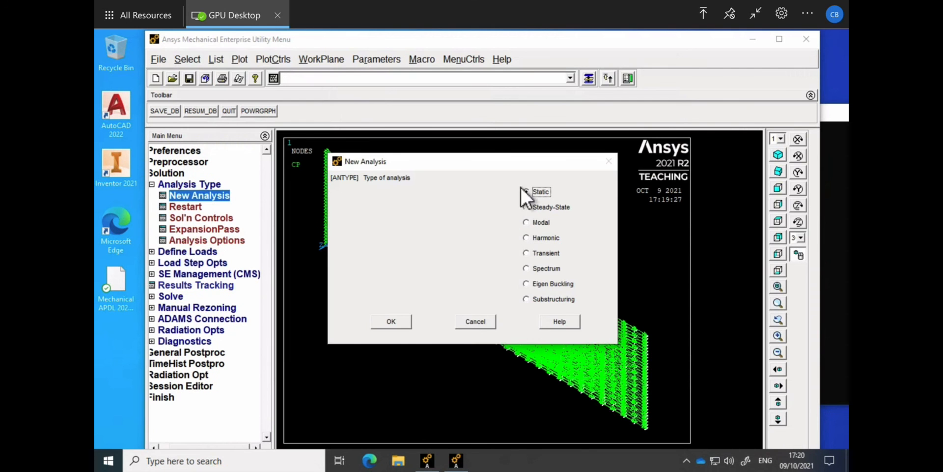
click(401, 324)
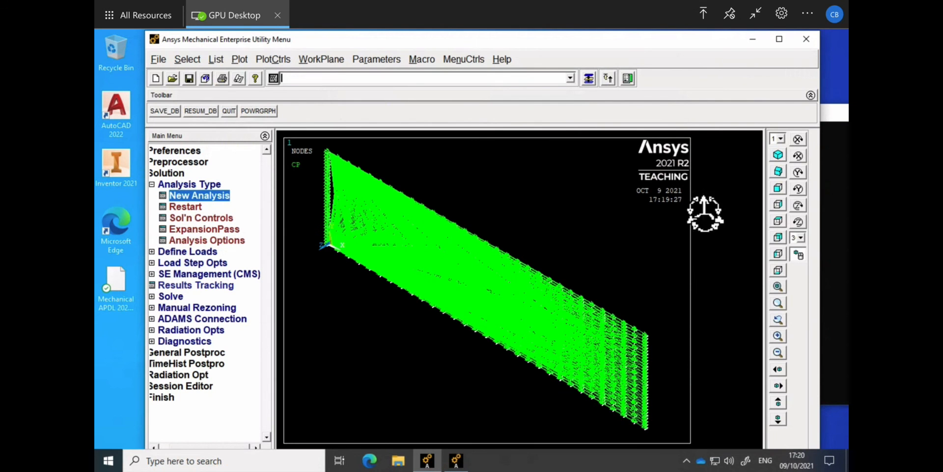
Switch to the presentation, review the clamped end on the piezoelectric unimorph slide, and return to the Ansys session.
click(781, 224)
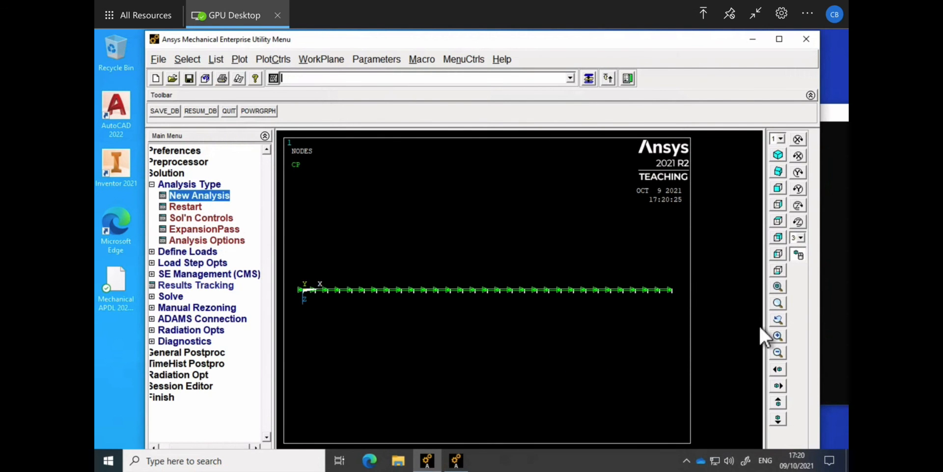
key(ctrl+Up)
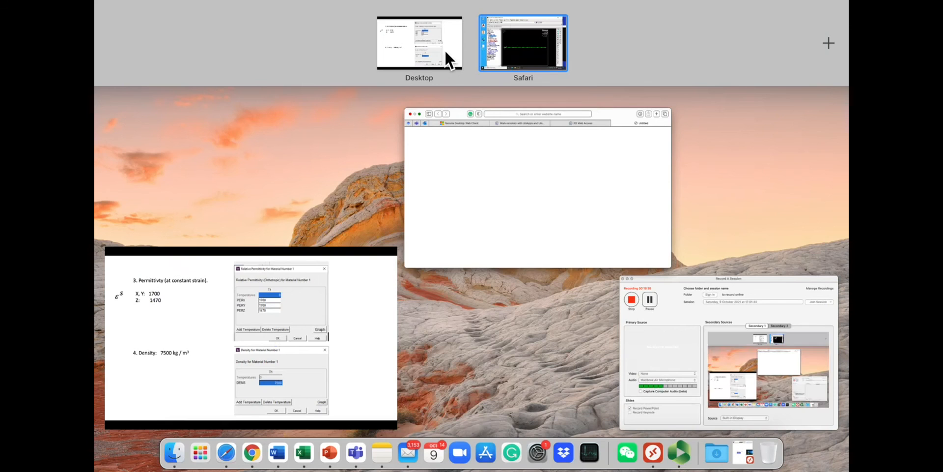
click(445, 54)
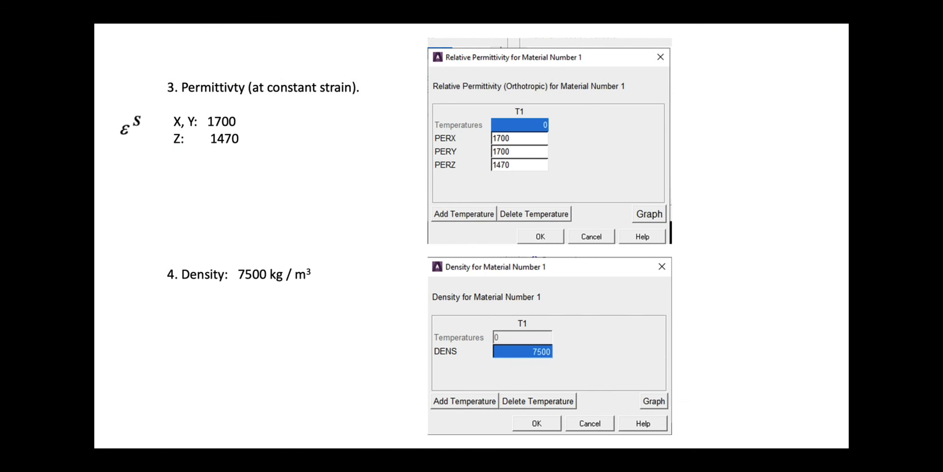
key(Left)
key(Left)
key(Left)
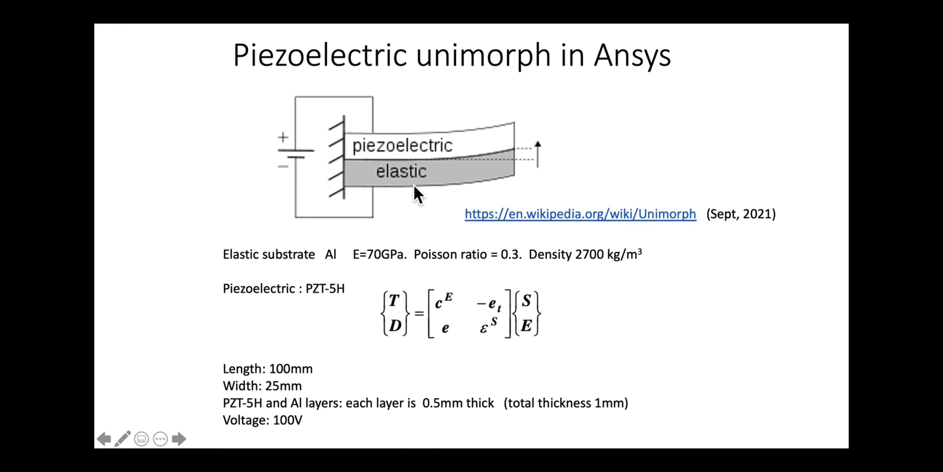
key(ctrl+Up)
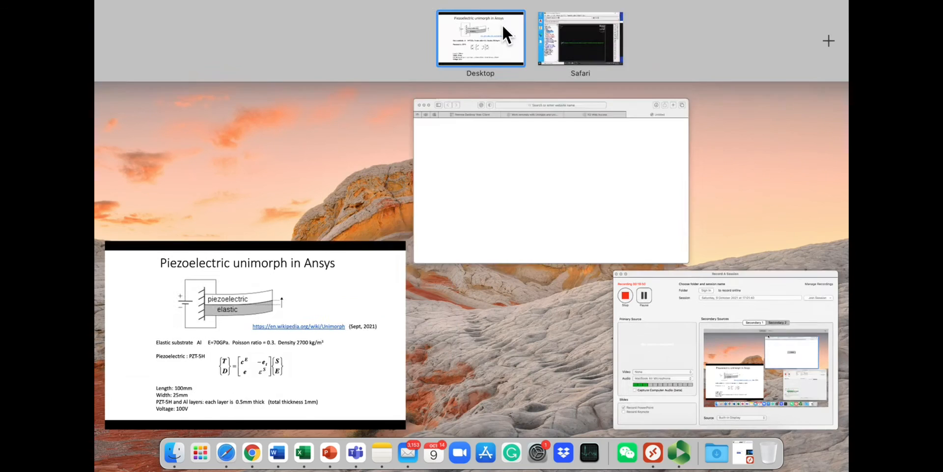
click(573, 46)
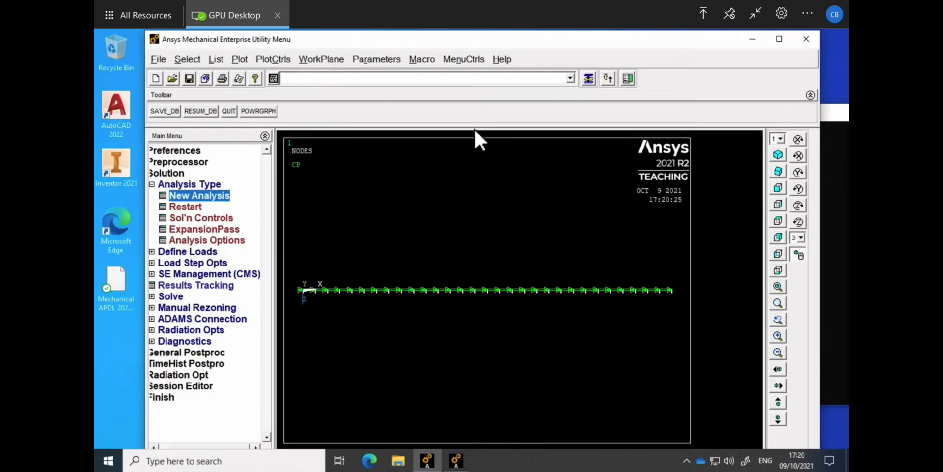
Clamp all nodes through both layers at the beam's coordinate-origin end by constraining UX, UY and UZ to a constant value of 0.
click(778, 337)
click(778, 338)
click(778, 338)
click(778, 338)
click(778, 338)
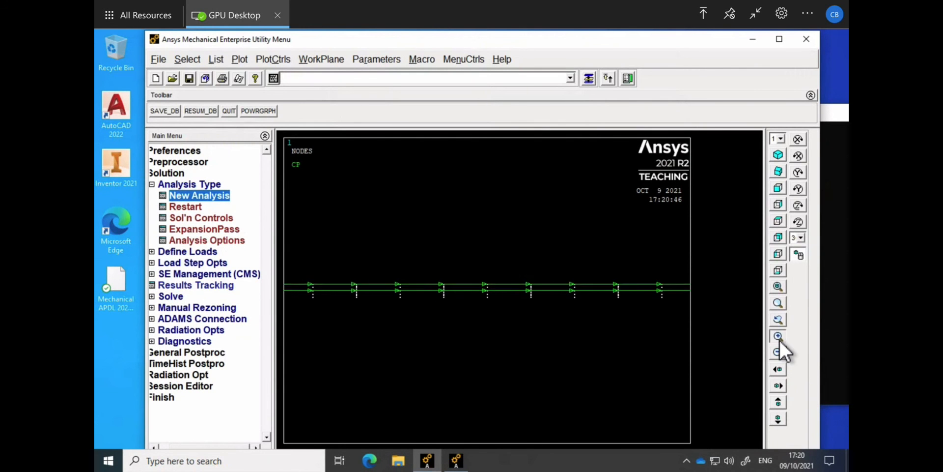
click(778, 338)
click(778, 337)
click(779, 385)
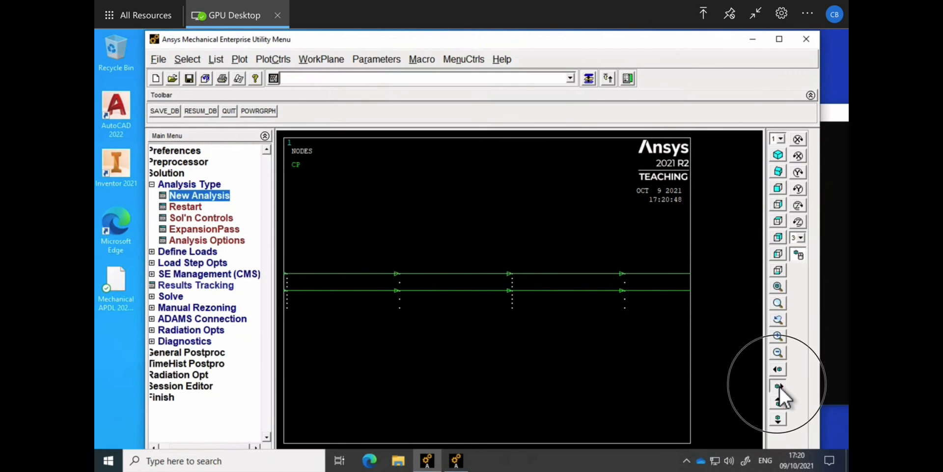
click(778, 385)
click(779, 385)
click(778, 385)
click(779, 385)
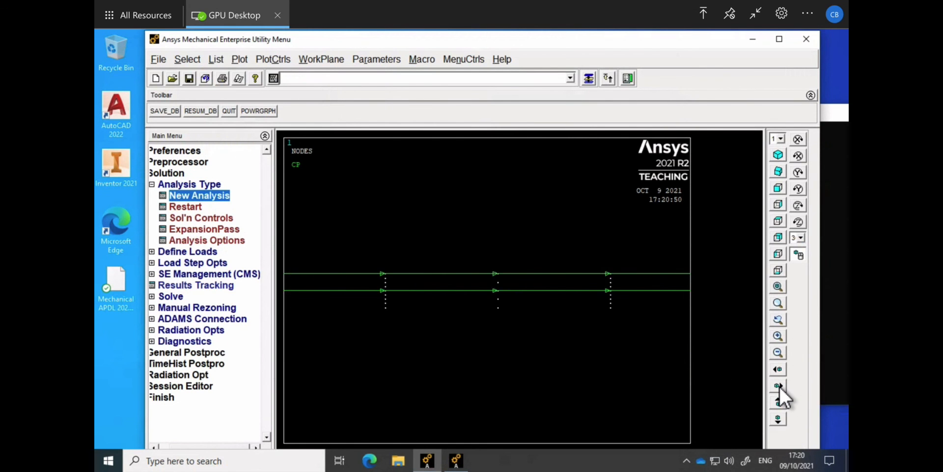
click(779, 385)
click(779, 385)
click(779, 385)
click(779, 385)
click(778, 385)
click(779, 385)
click(779, 385)
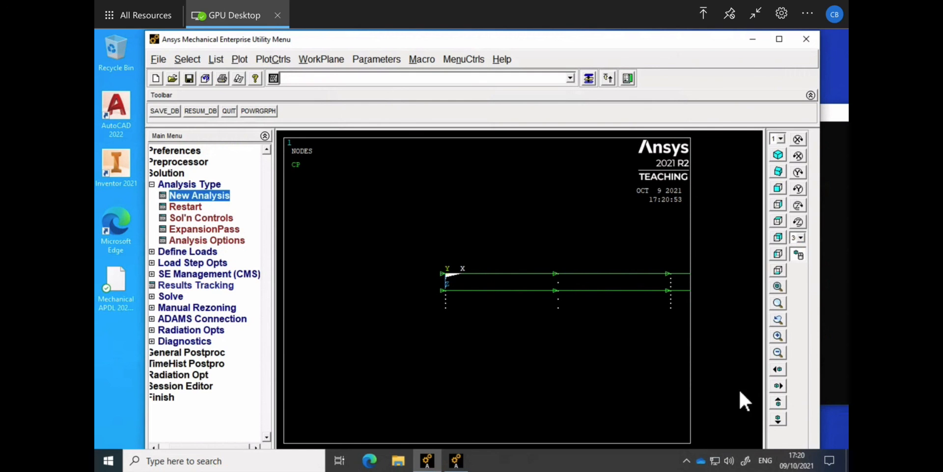
click(152, 185)
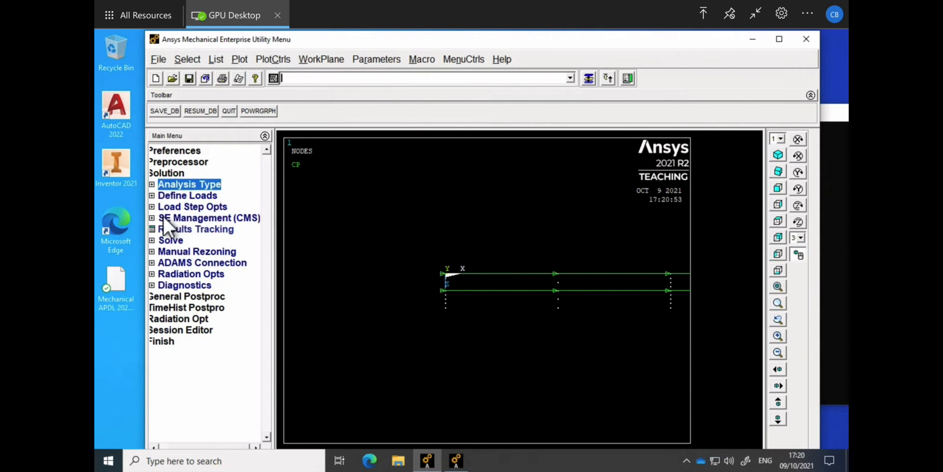
click(153, 196)
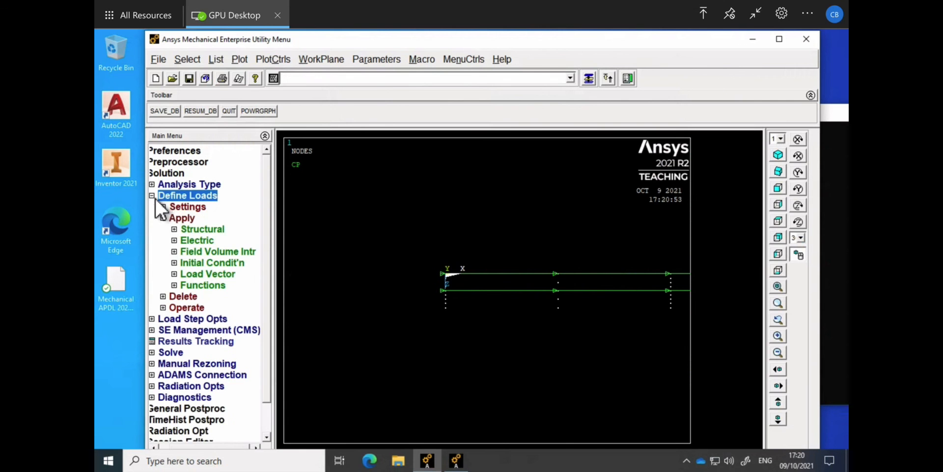
click(186, 230)
click(206, 243)
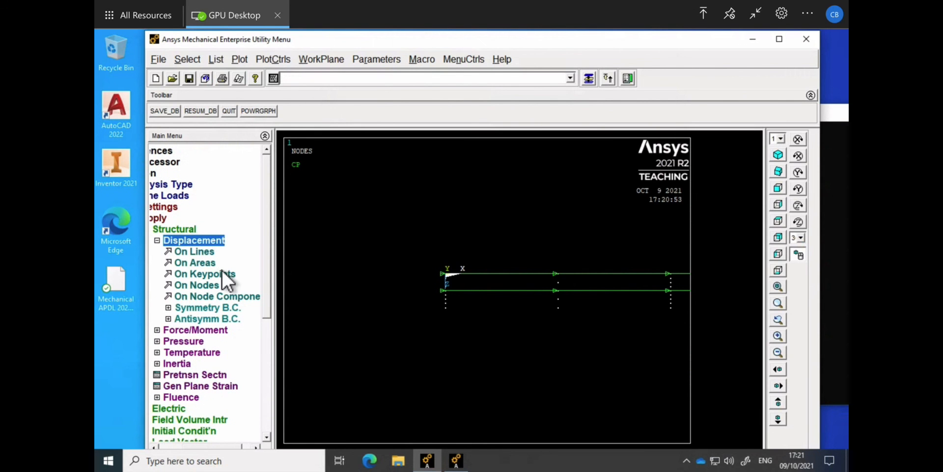
click(217, 285)
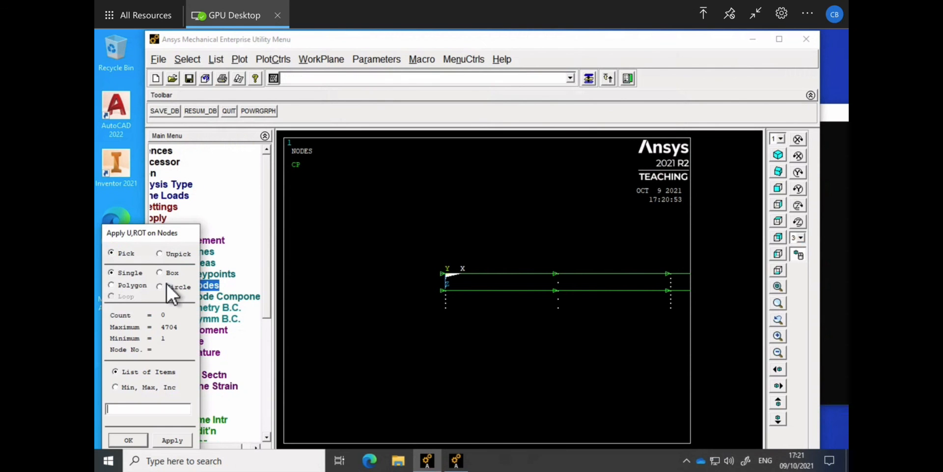
click(166, 275)
drag(412, 241, 472, 329)
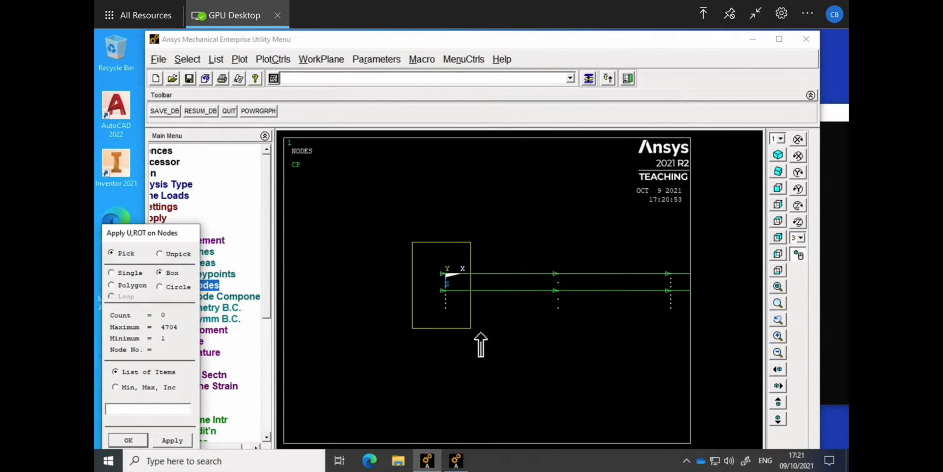
click(128, 440)
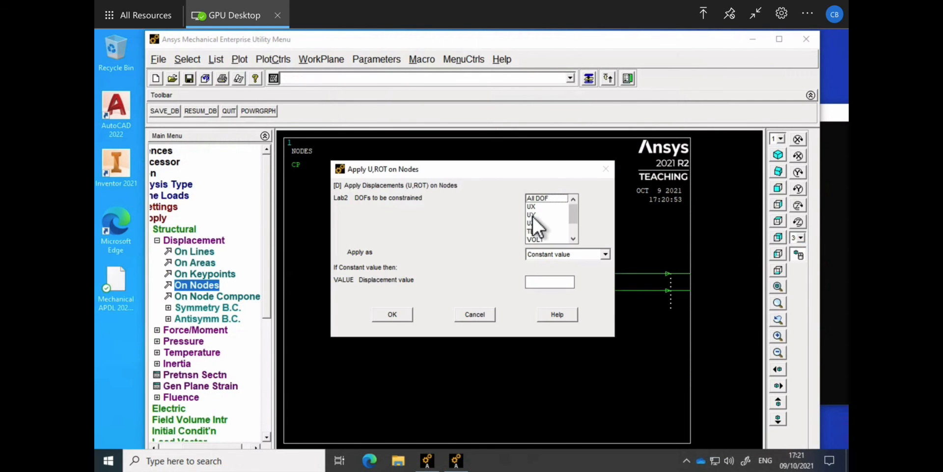
click(535, 206)
click(536, 215)
click(539, 223)
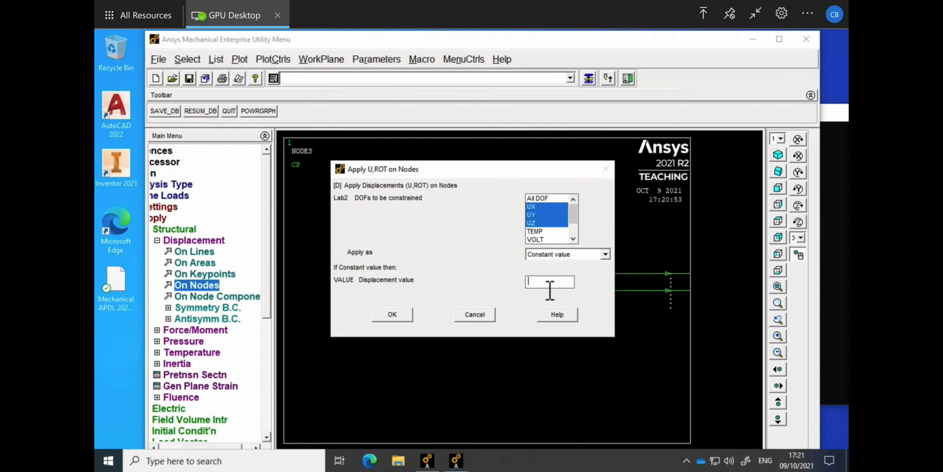
text(0)
click(402, 314)
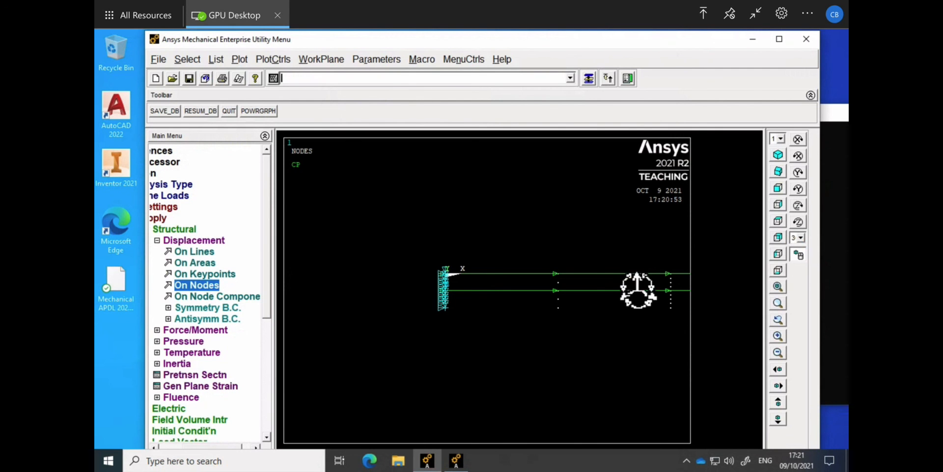
click(779, 172)
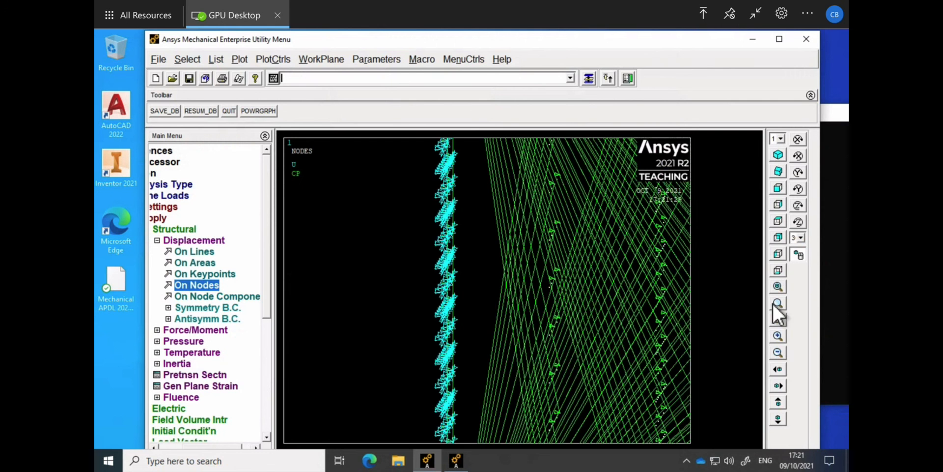
click(779, 286)
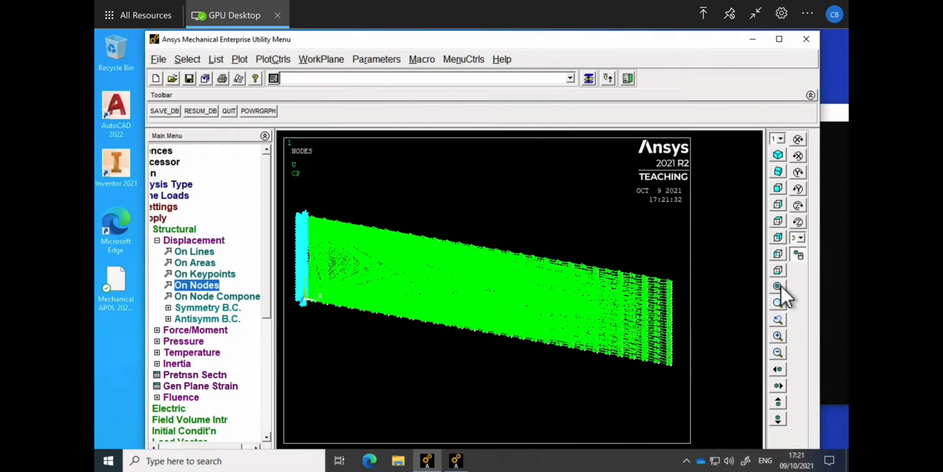
Apply a constant voltage load of 0 to node 1, the first electrode's coupled node.
click(157, 240)
click(169, 230)
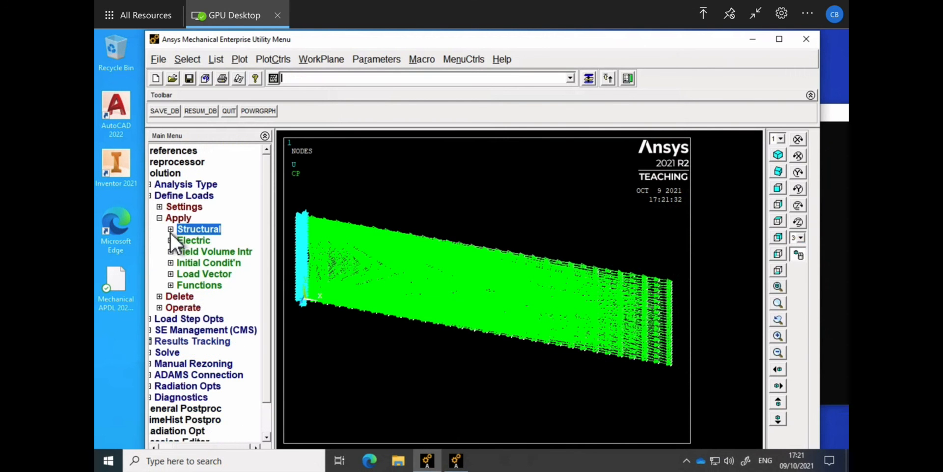
click(174, 242)
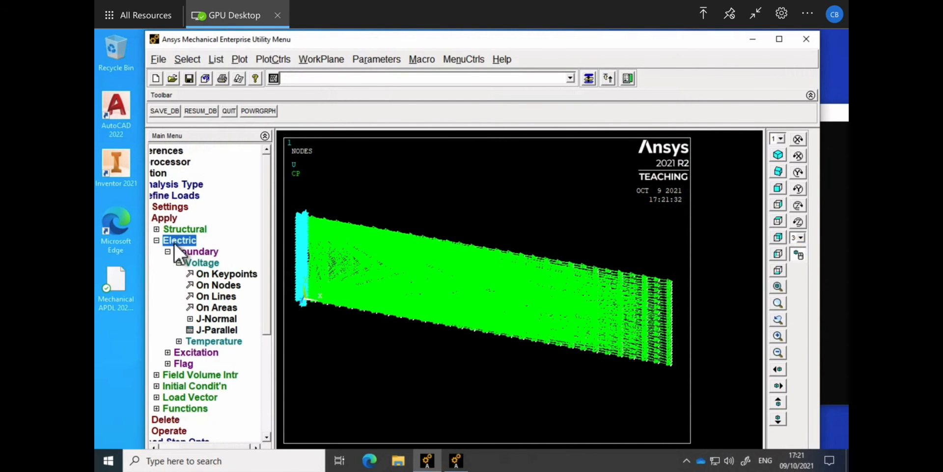
click(208, 287)
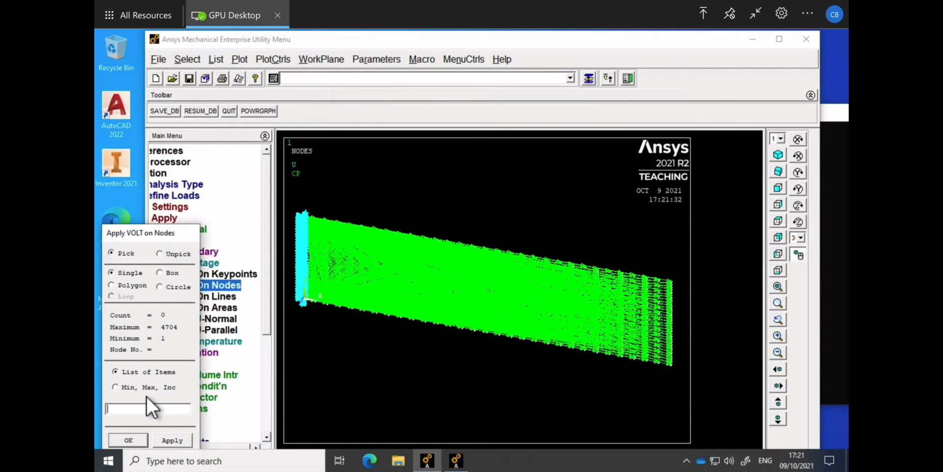
text(1)
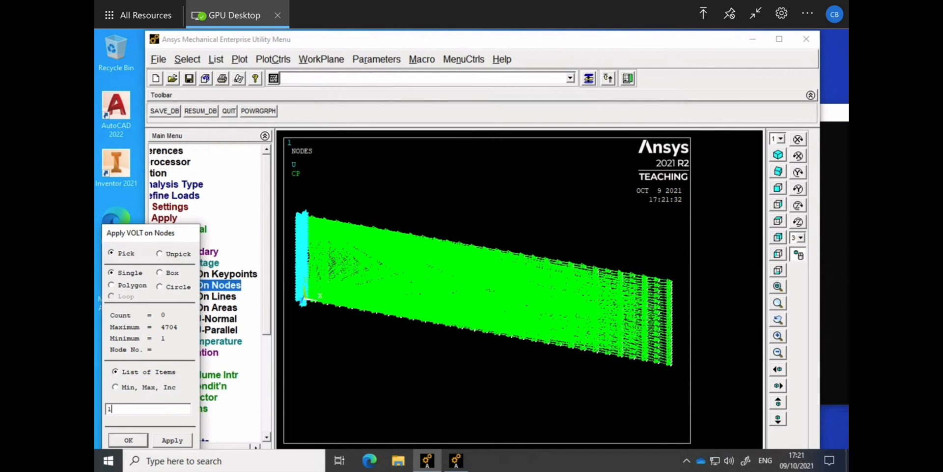
click(128, 440)
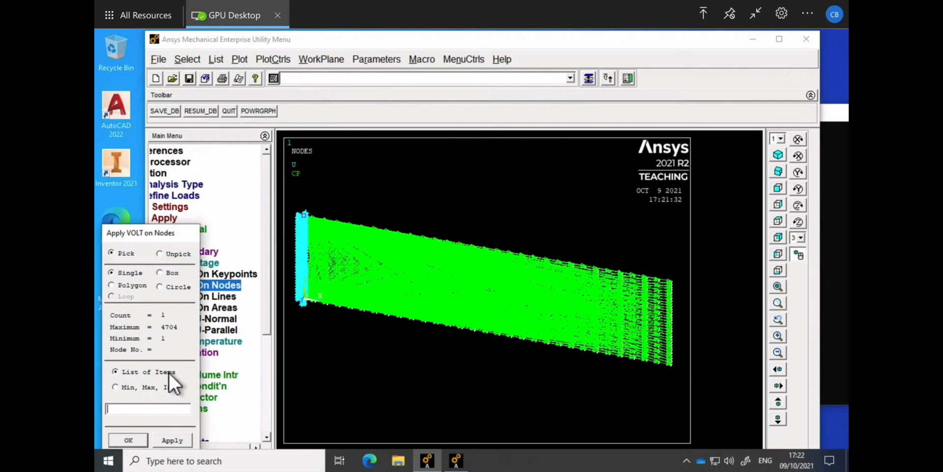
click(128, 440)
click(559, 226)
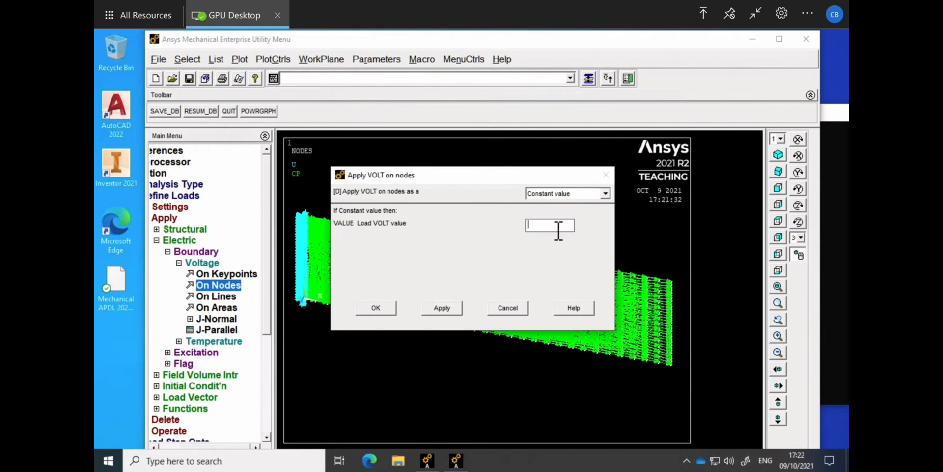
text(0)
click(388, 308)
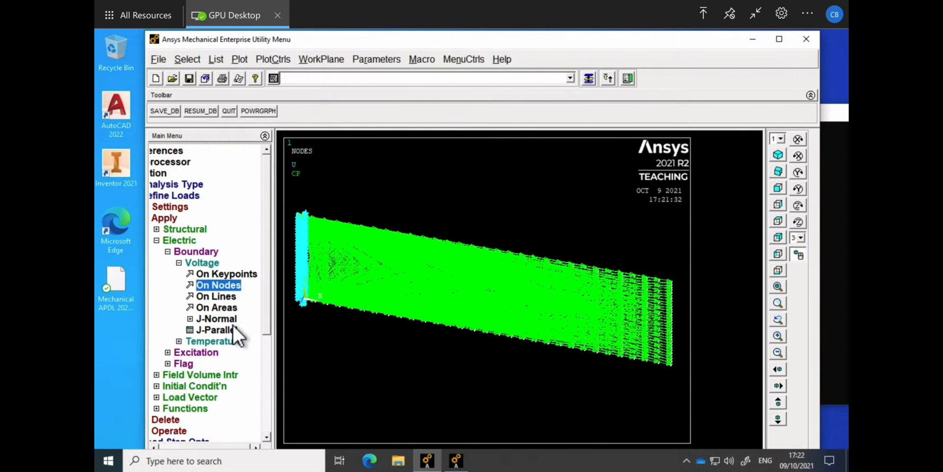
Apply a constant voltage load of 100 to node 737.
click(209, 287)
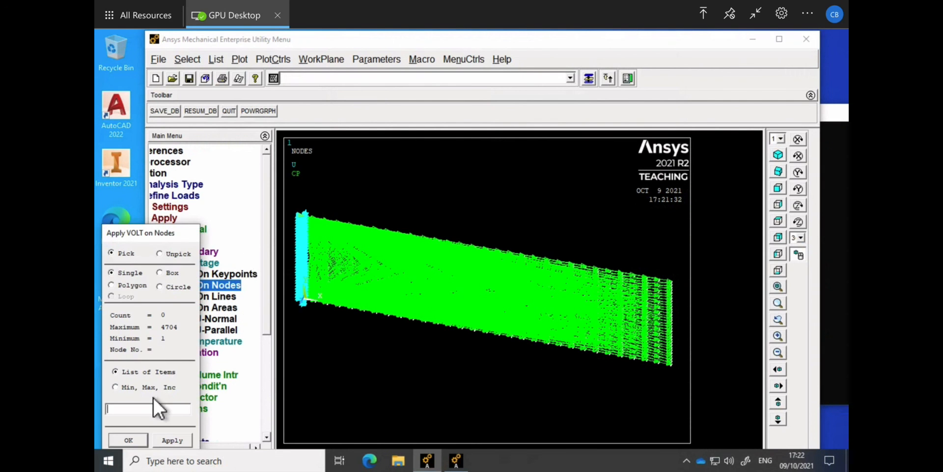
text(737)
key(Return)
click(128, 440)
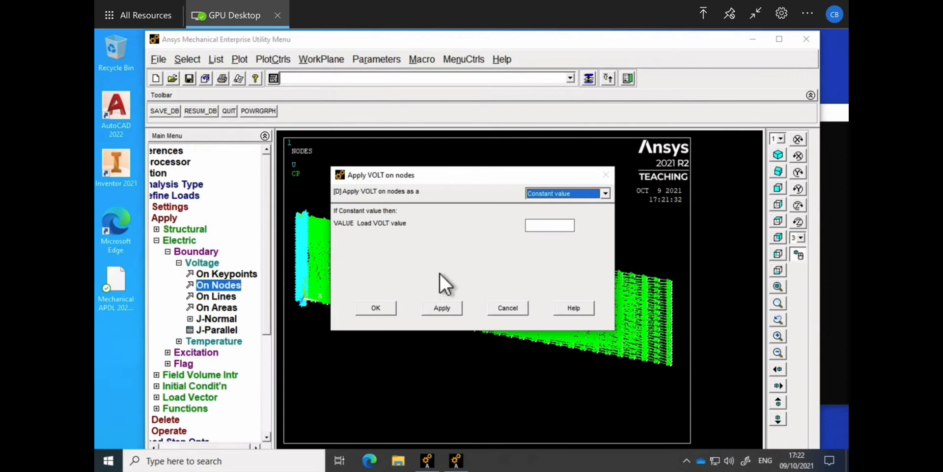
click(550, 226)
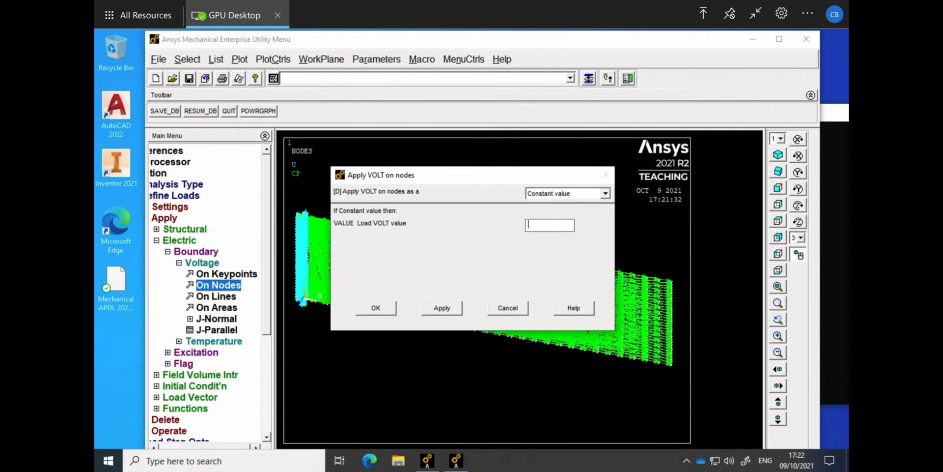
text(100)
click(387, 311)
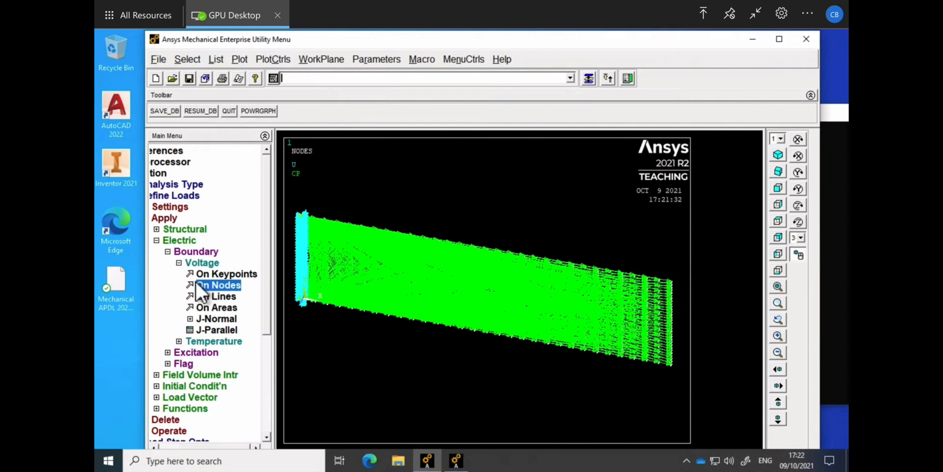
Solve the static analysis with the applied loads and open the general postprocessor.
click(162, 243)
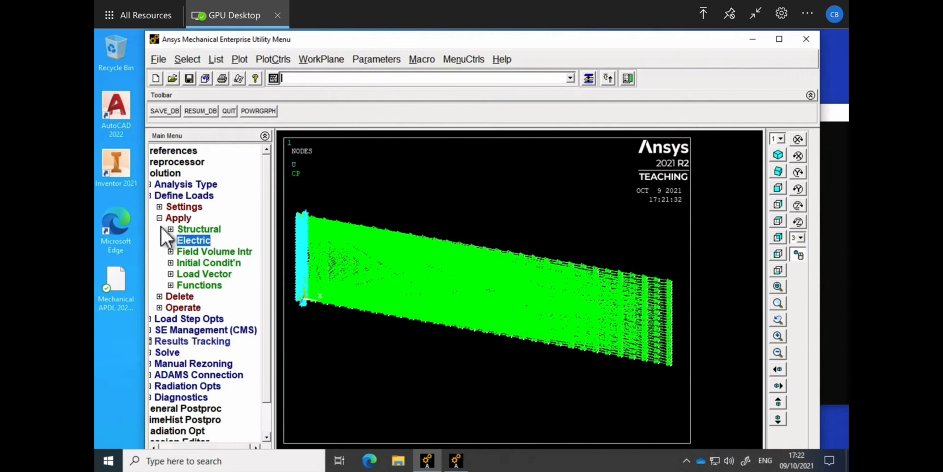
click(155, 446)
click(156, 195)
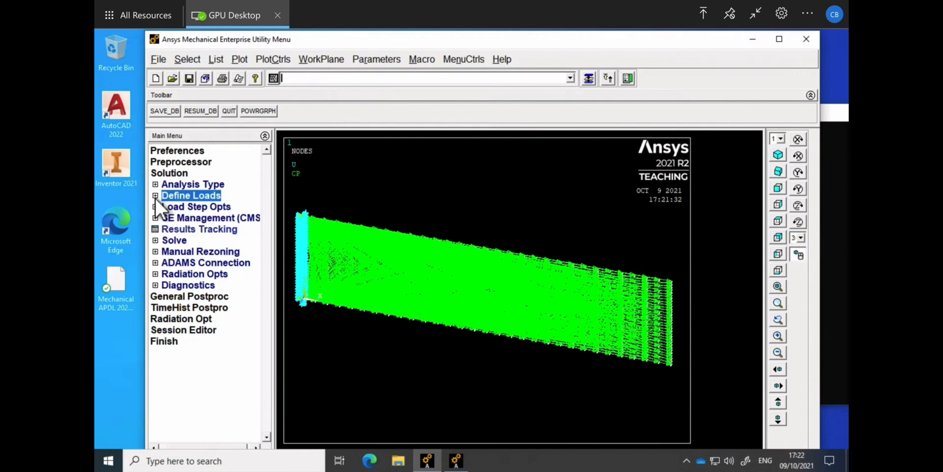
click(189, 296)
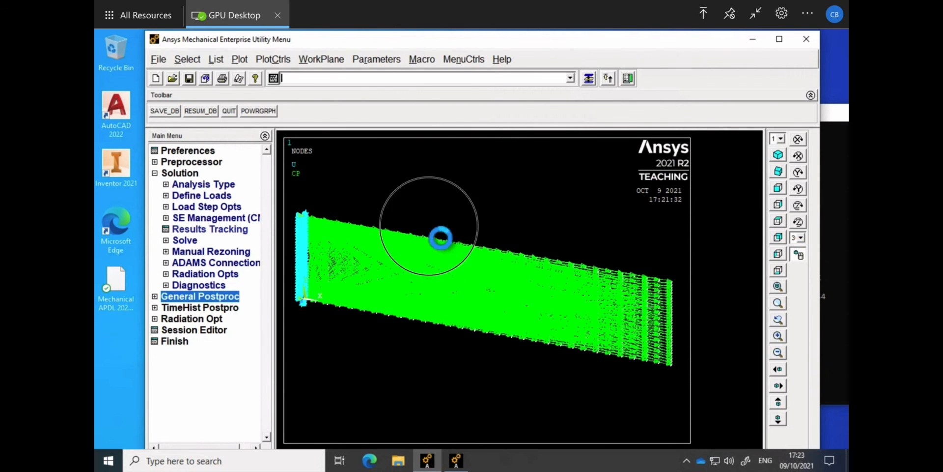
click(390, 327)
click(430, 310)
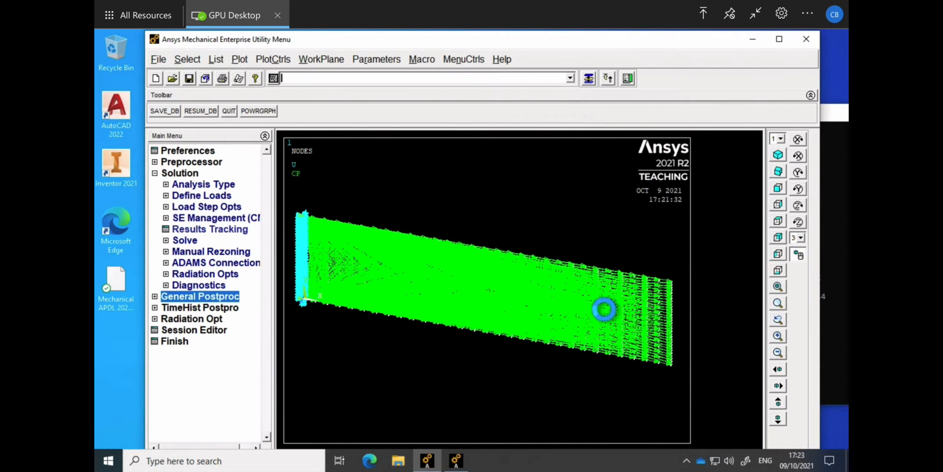
click(785, 307)
click(540, 335)
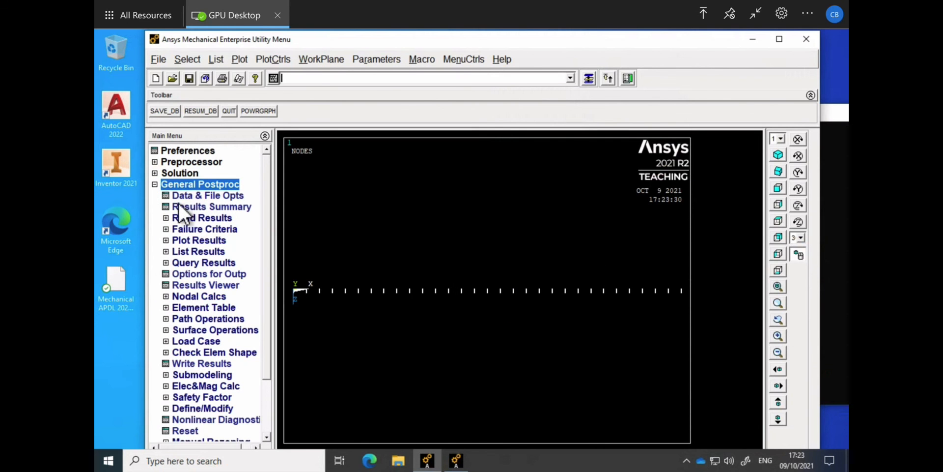
Plot the deformed shape of the beam together with the undeformed model.
click(194, 244)
click(213, 253)
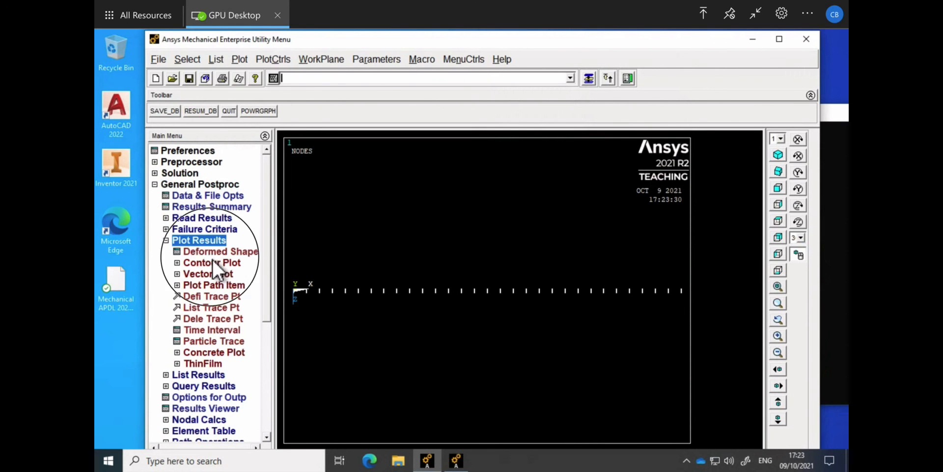
click(527, 245)
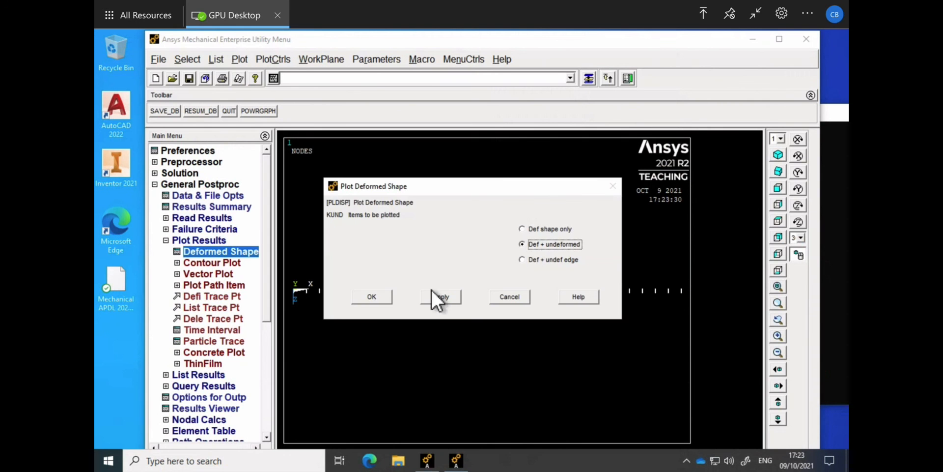
click(376, 299)
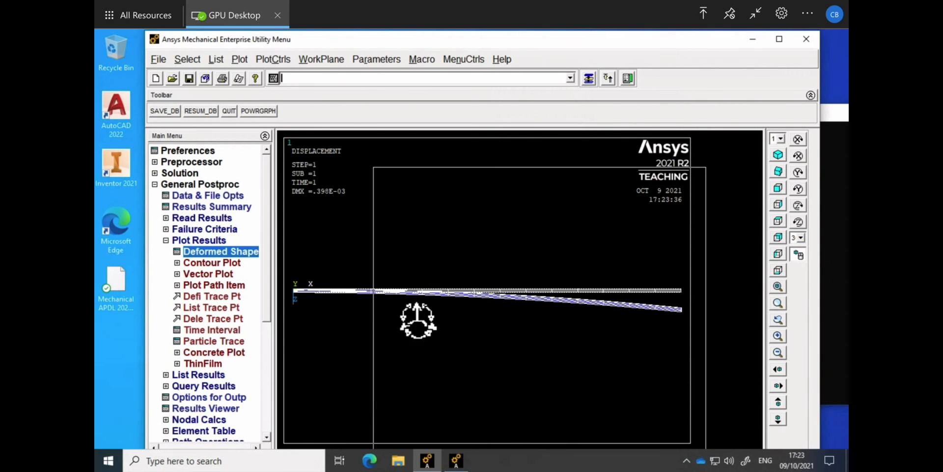
click(772, 285)
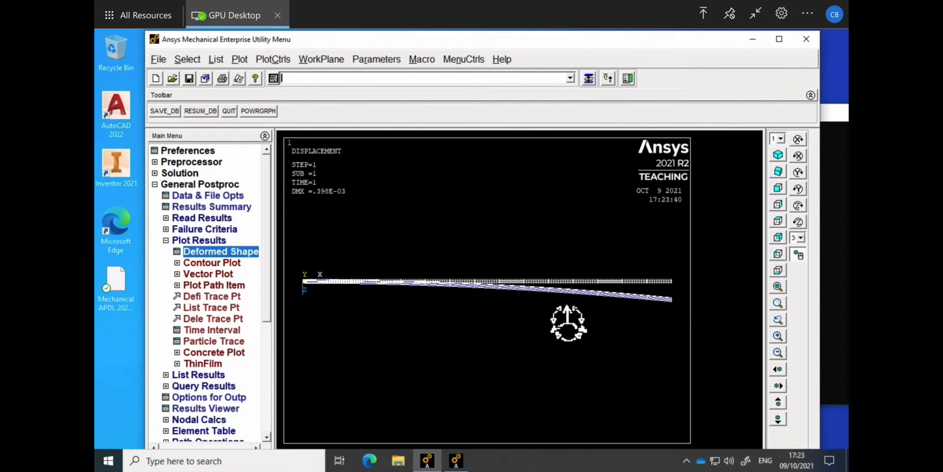
Plot the nodal solution contours for the Z-component of displacement on the deformed shape only.
click(204, 264)
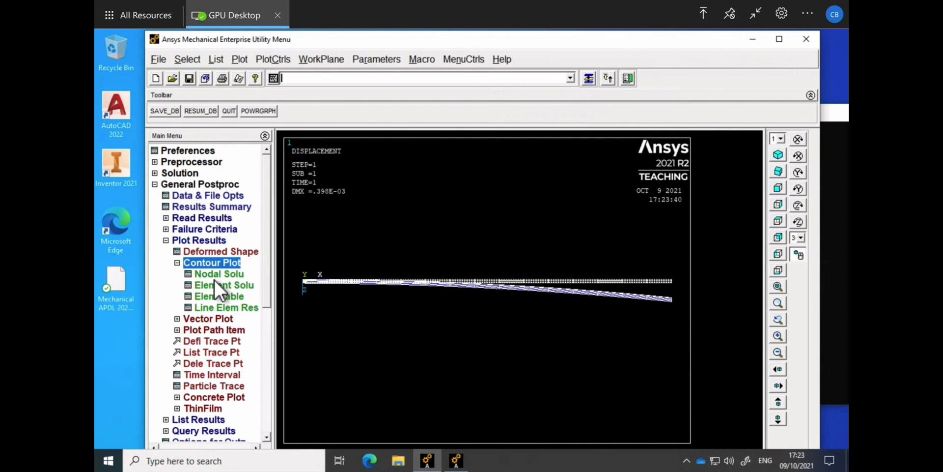
click(216, 275)
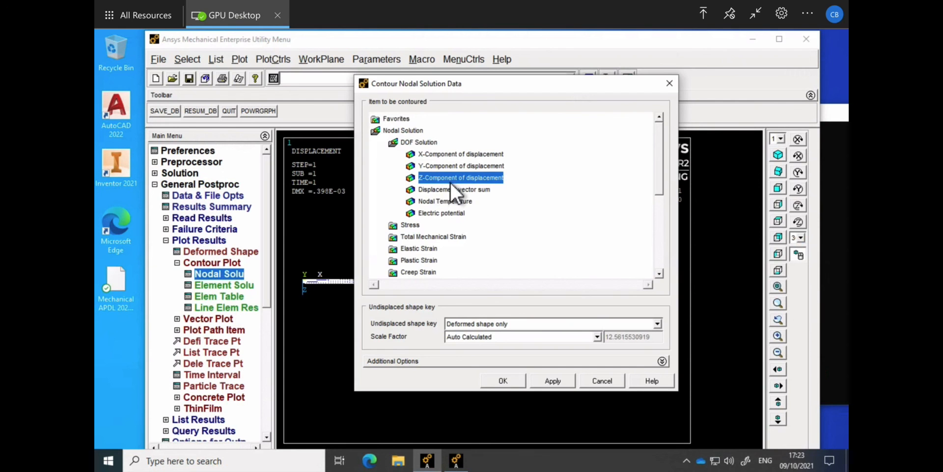
click(504, 381)
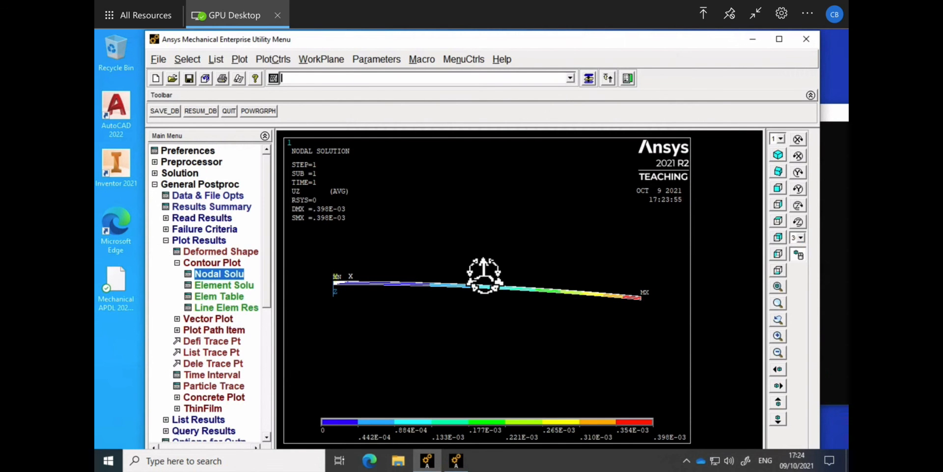
Switch to the piezoelectric unimorph presentation and page through its slides, including the anisotropic stiffness matrix.
key(ctrl+Up)
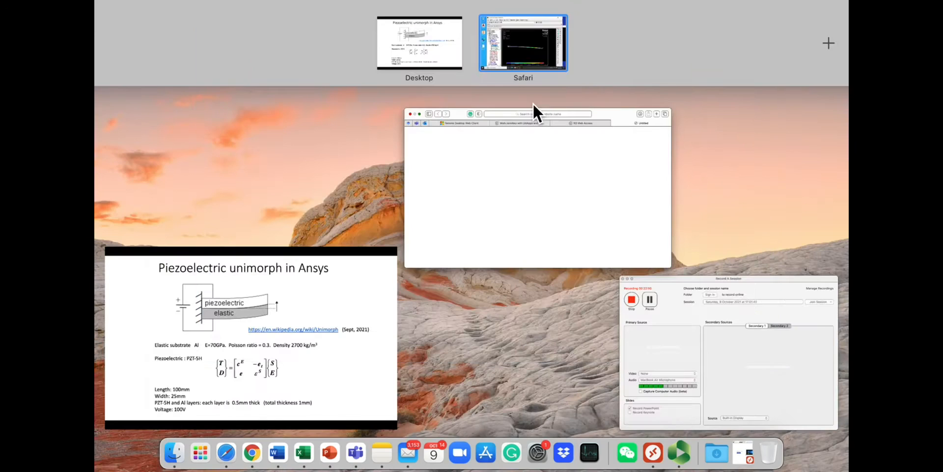
click(427, 55)
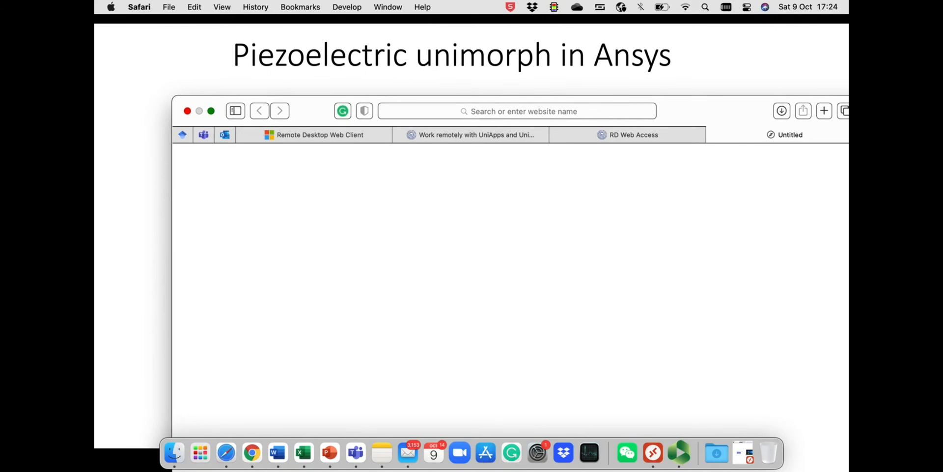
click(314, 74)
click(332, 231)
click(331, 231)
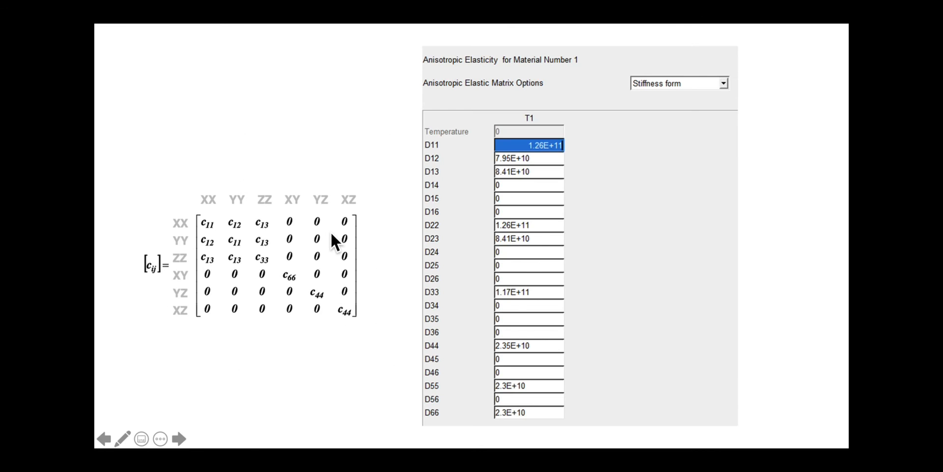
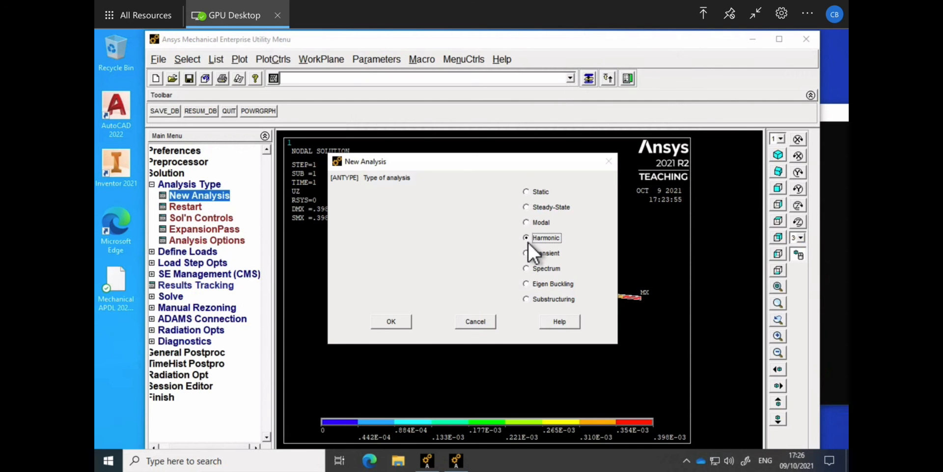
Define a new Harmonic analysis with a harmonic frequency range of 0 to 700 and 70 substeps.
click(398, 324)
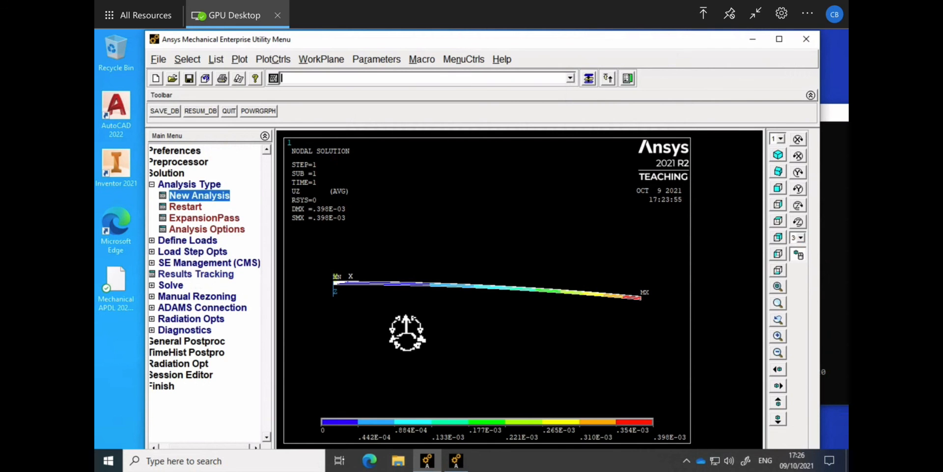
click(158, 251)
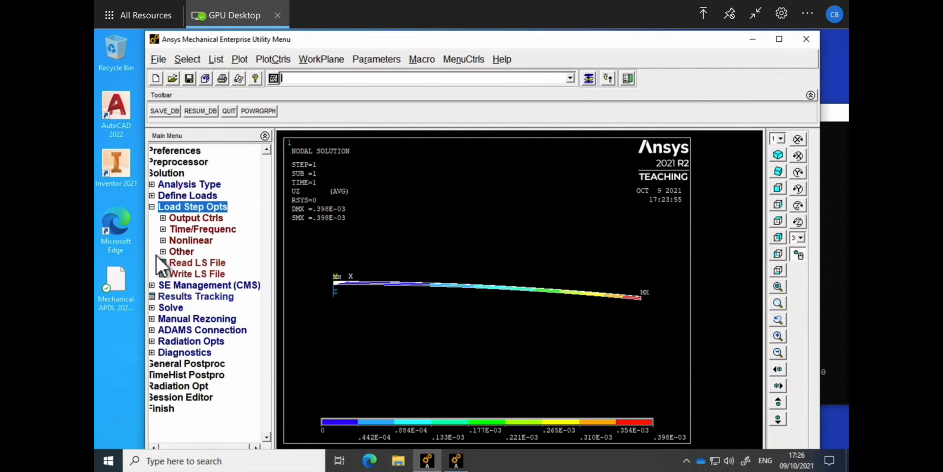
click(191, 230)
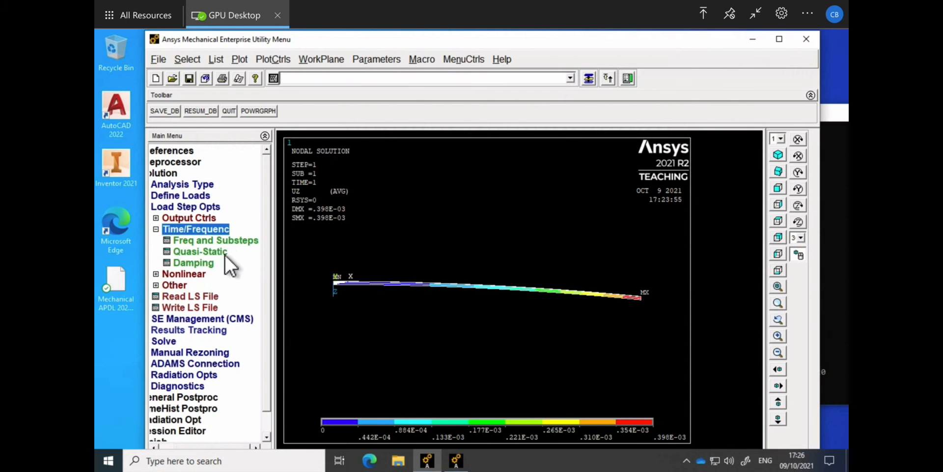
click(219, 242)
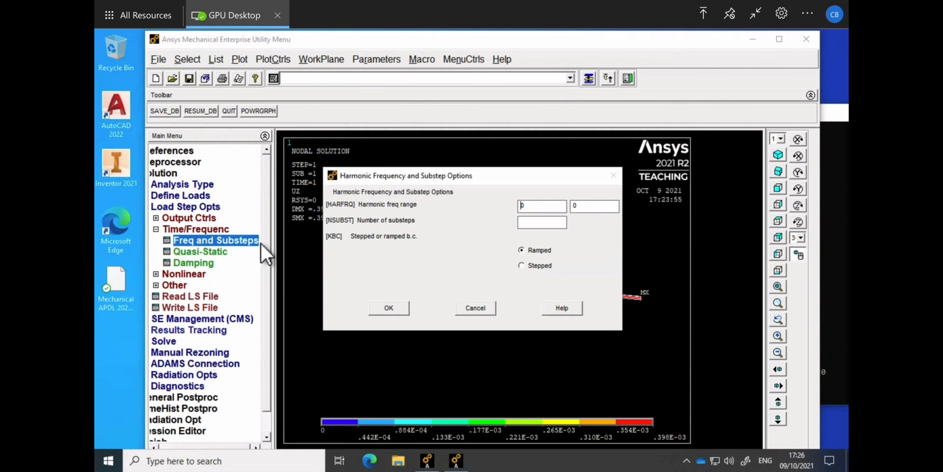
click(598, 210)
key(BackSpace)
text(700)
click(563, 224)
text(70)
click(389, 307)
Set the structural damping coefficient of the harmonic analysis to 1E-5.
click(204, 265)
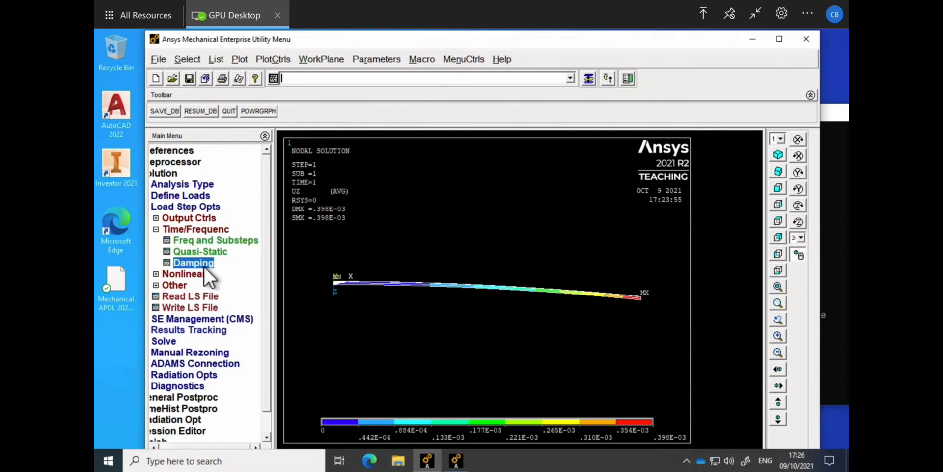
click(569, 260)
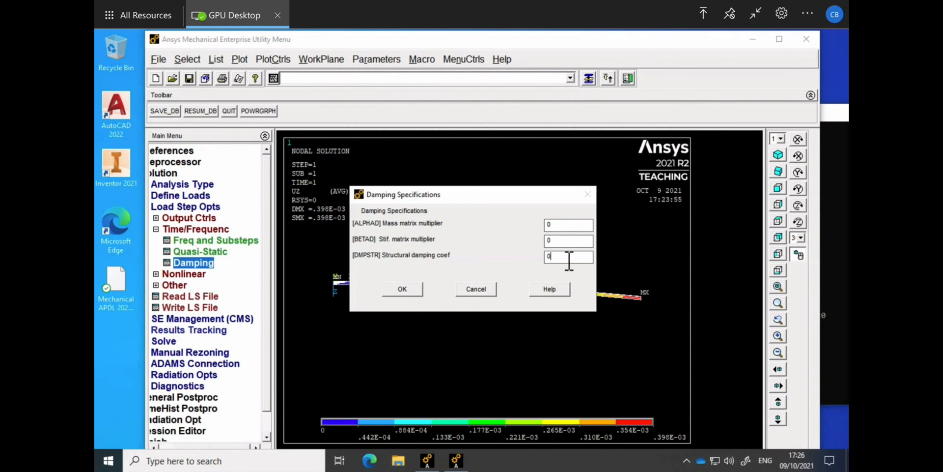
key(BackSpace)
text(1E-5)
click(409, 293)
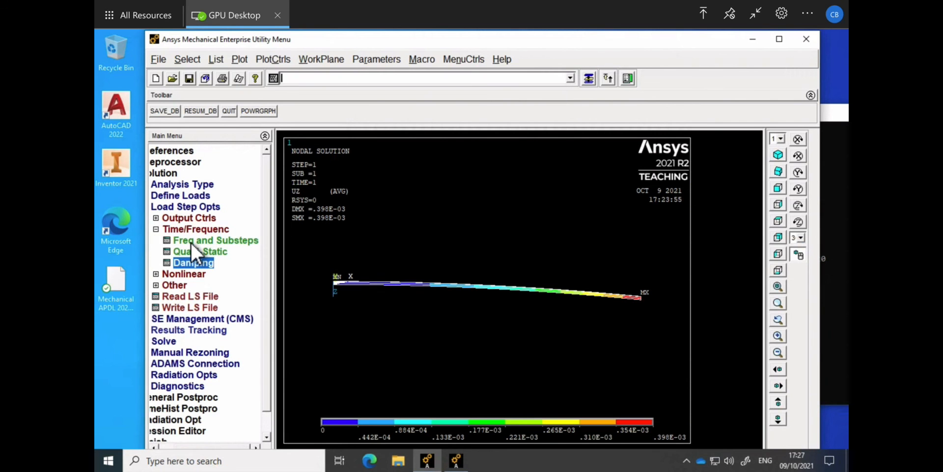
click(160, 231)
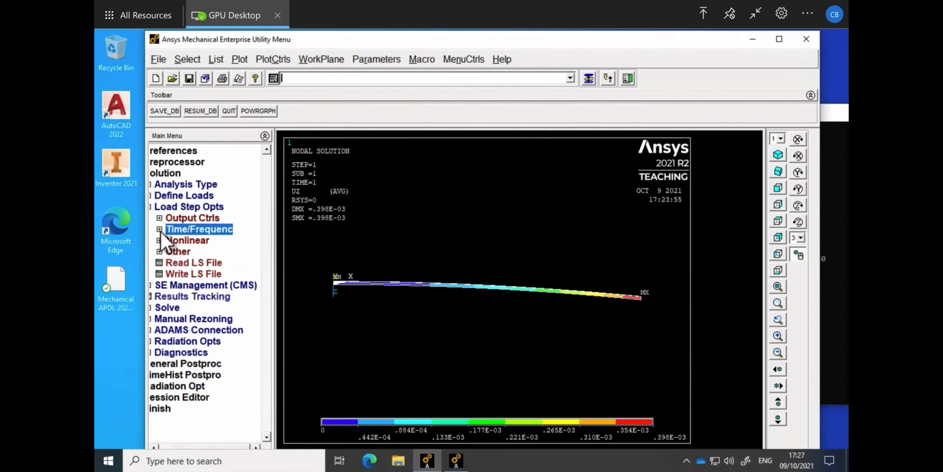
Solve the current load step of the harmonic analysis, executing it despite the model check warning.
click(175, 307)
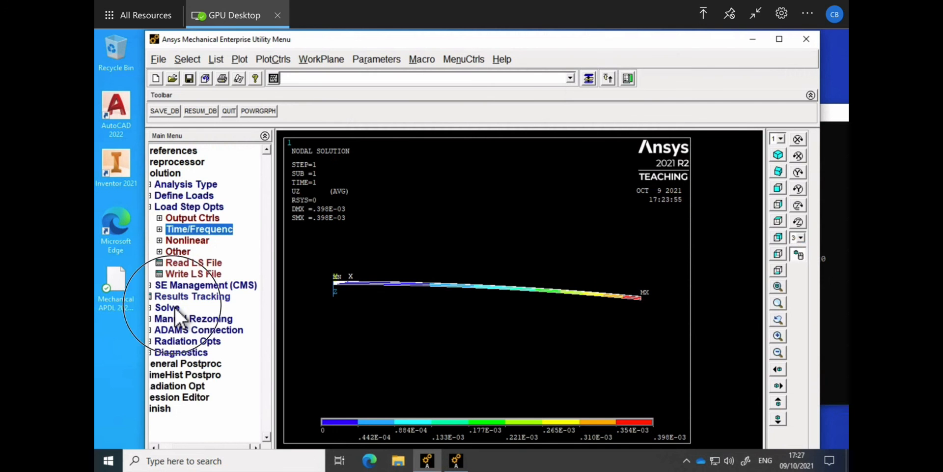
click(183, 252)
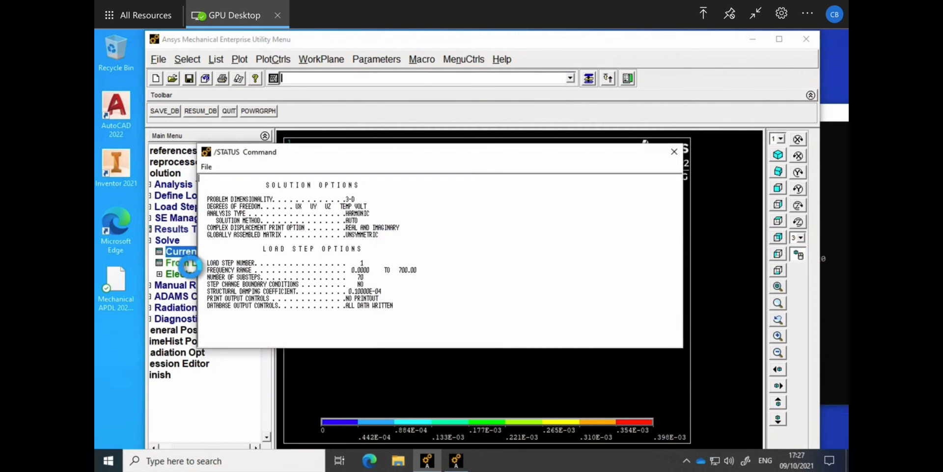
click(468, 311)
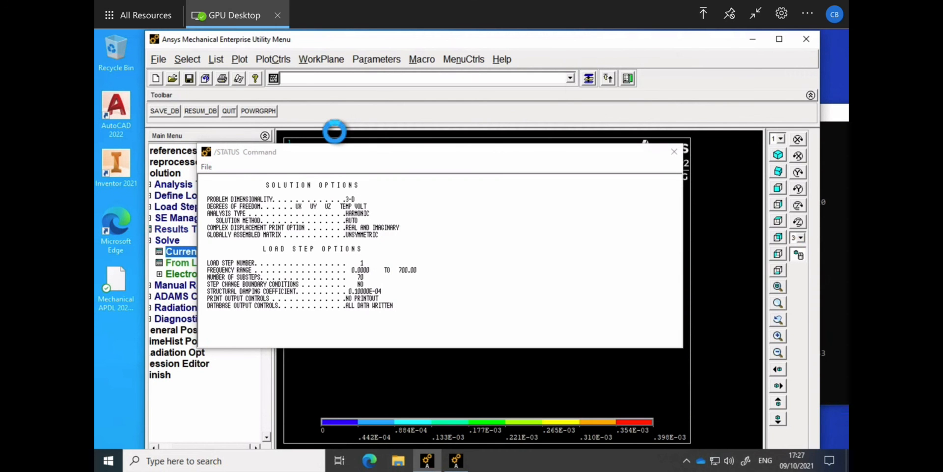
click(291, 118)
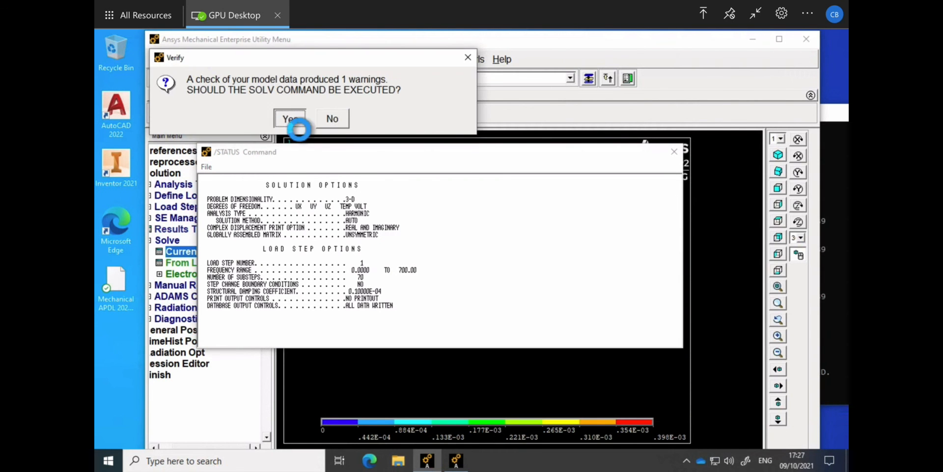
click(290, 119)
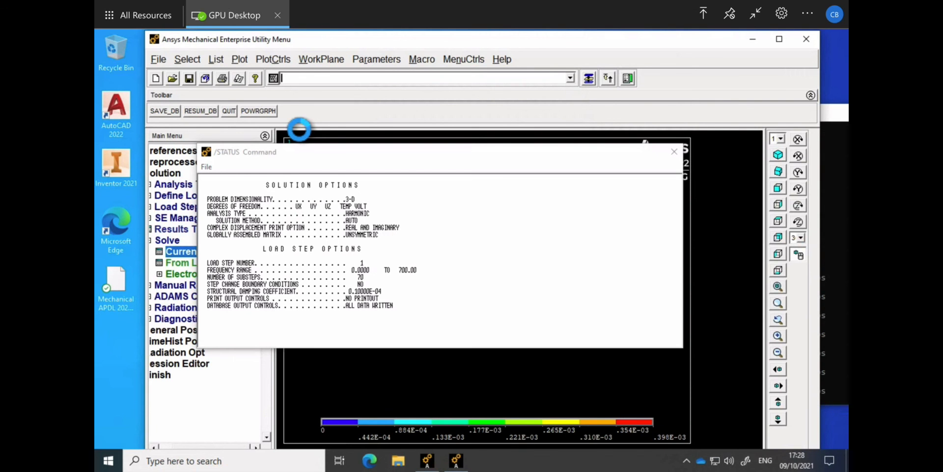
Switch to the presentation, review the static deflection and First mode resonance slides, and return to Ansys.
key(ctrl+Up)
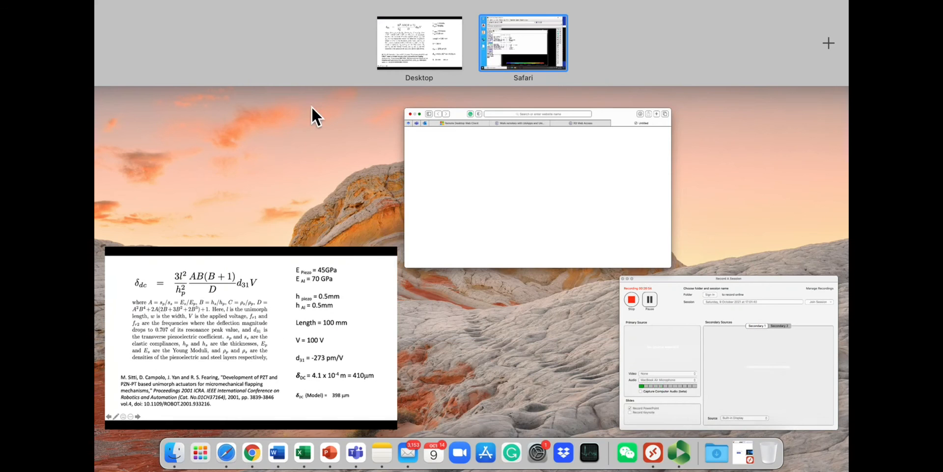
click(407, 59)
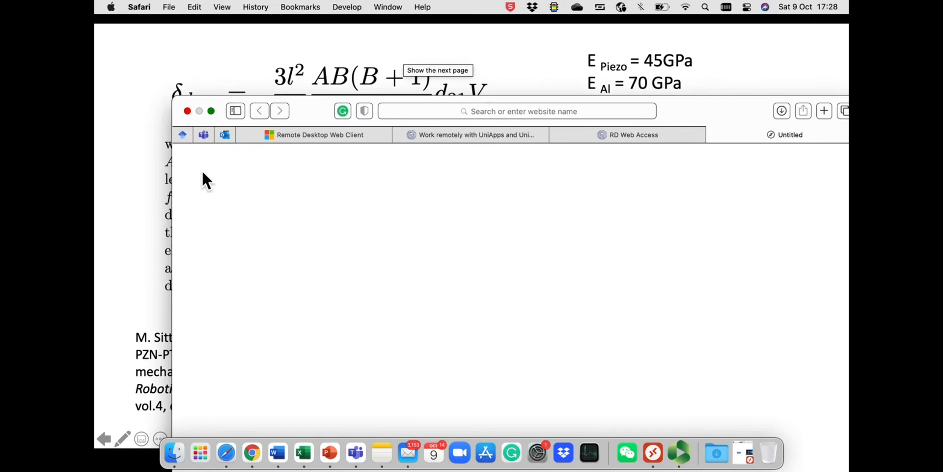
click(127, 148)
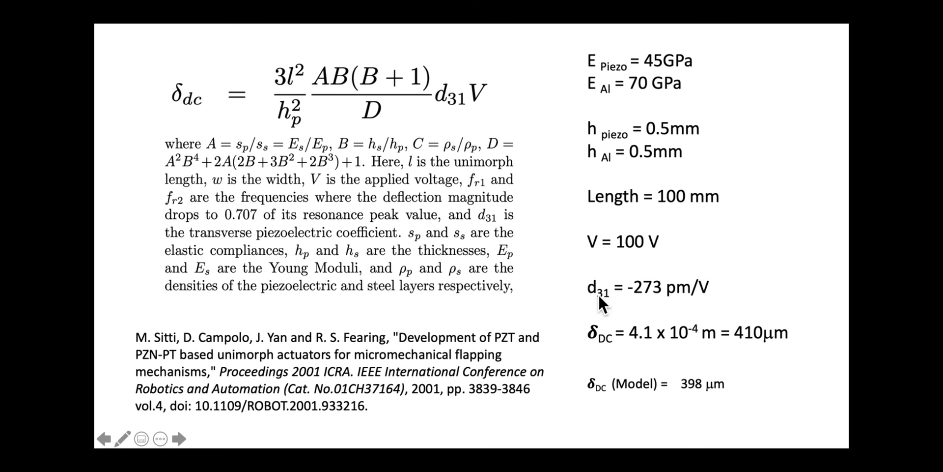
key(Right)
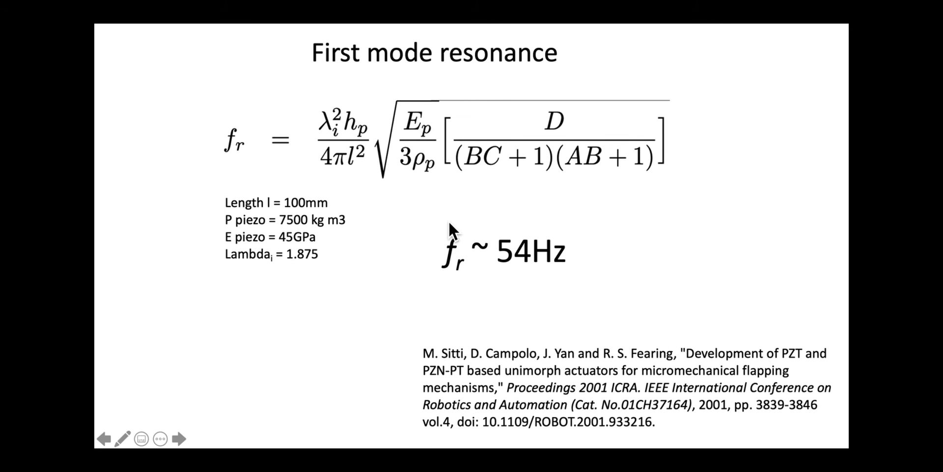
key(ctrl+Up)
mouse_move(495, 22)
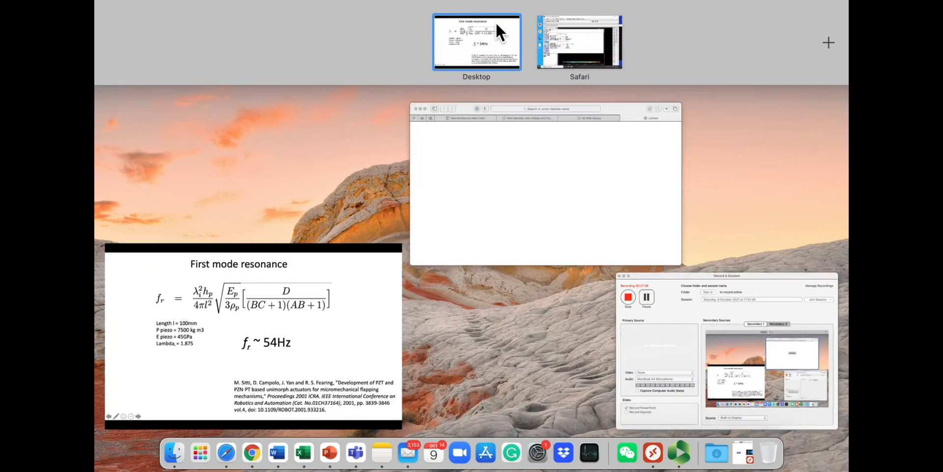
click(568, 44)
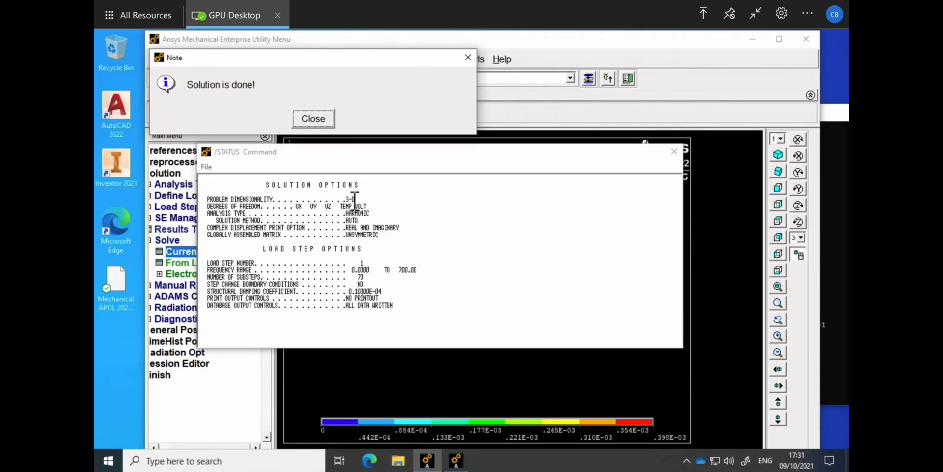
Dismiss the solution note and status listing, and open the time-history postprocessor with its variable viewer.
click(309, 124)
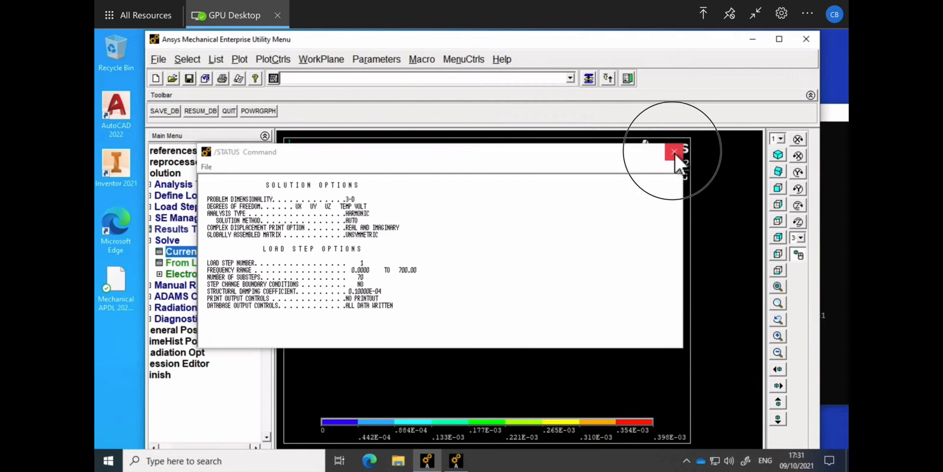
click(673, 152)
click(166, 241)
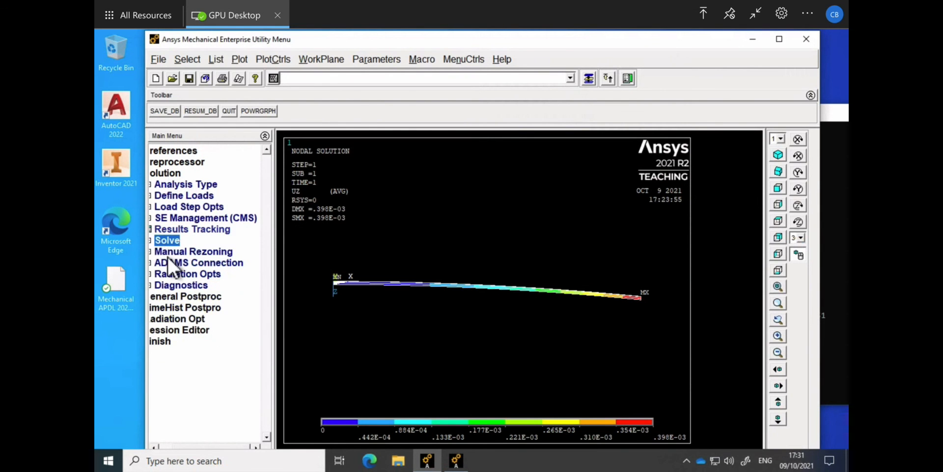
click(154, 446)
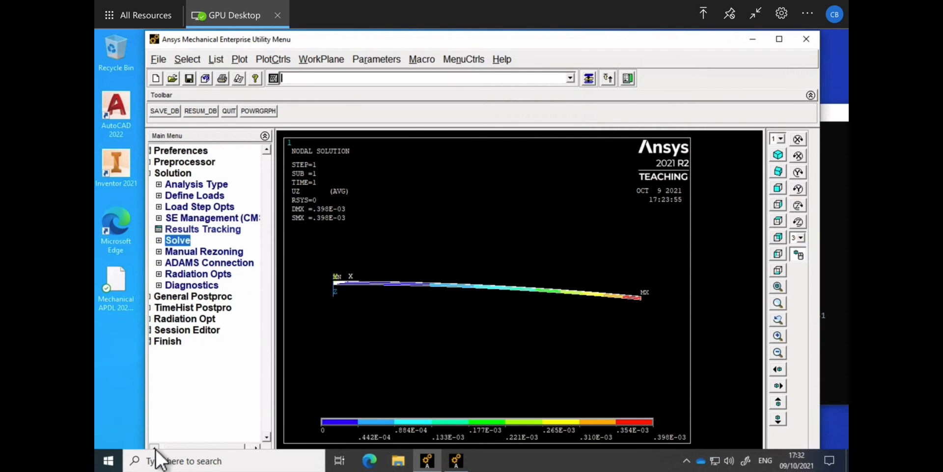
click(154, 447)
click(162, 310)
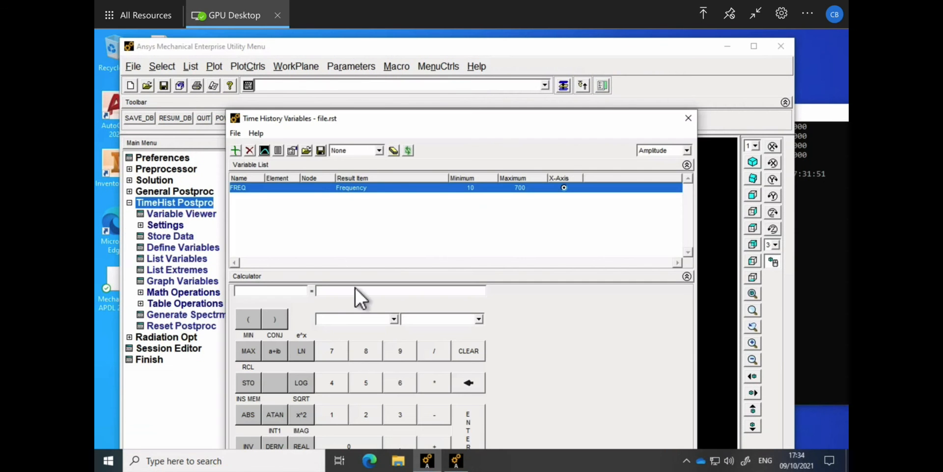
Add a time-history variable for the Z-component of displacement at node 2768, midway along the beam's free end edge.
drag(387, 124, 280, 83)
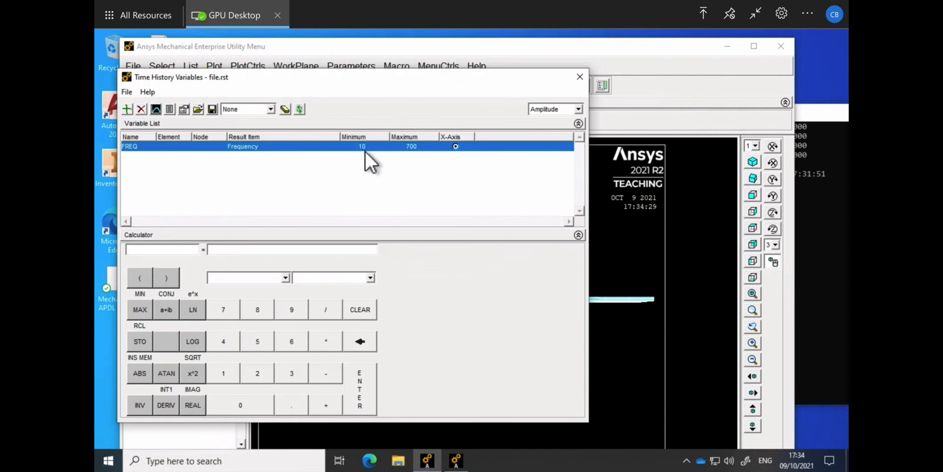
drag(344, 85, 487, 336)
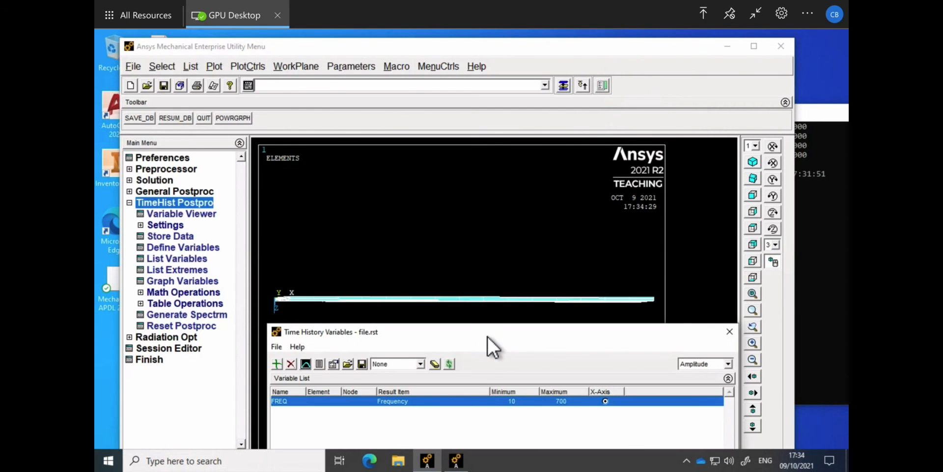
click(753, 178)
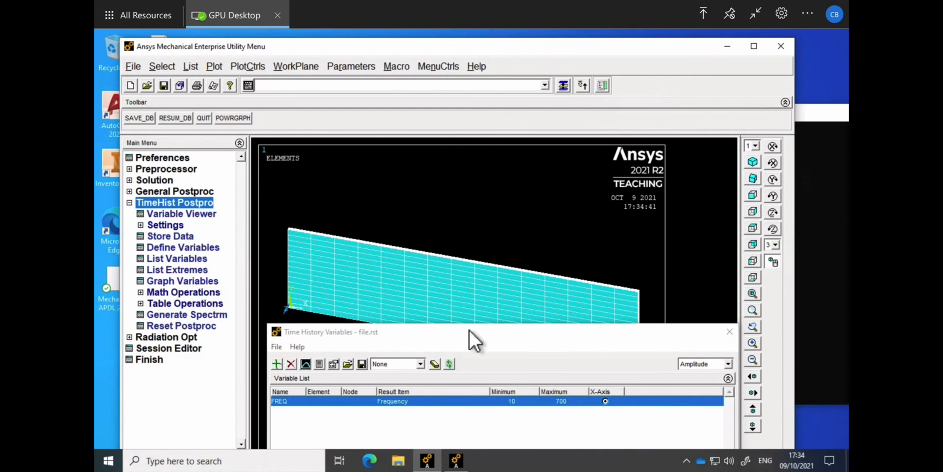
click(372, 338)
drag(373, 338, 495, 112)
click(399, 139)
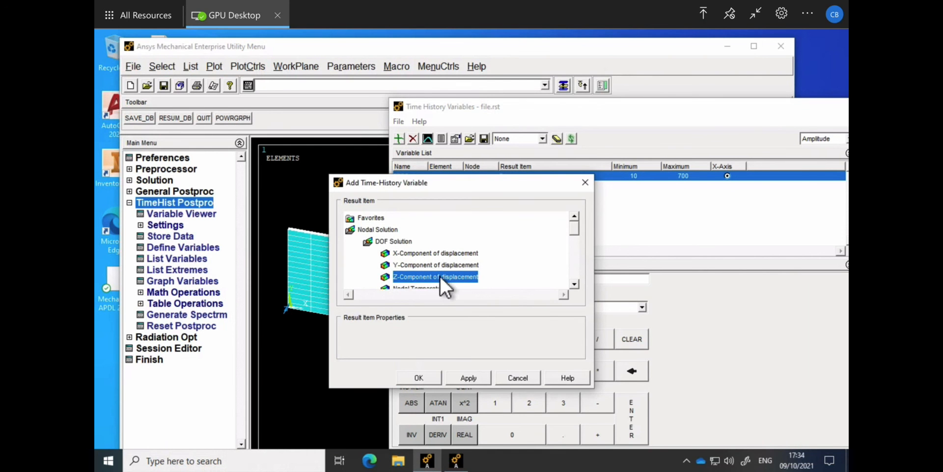
click(423, 381)
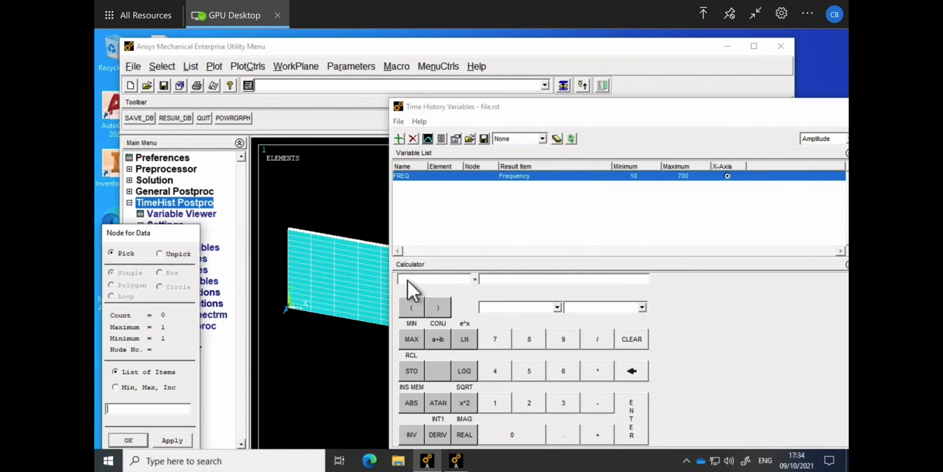
drag(557, 112, 217, 50)
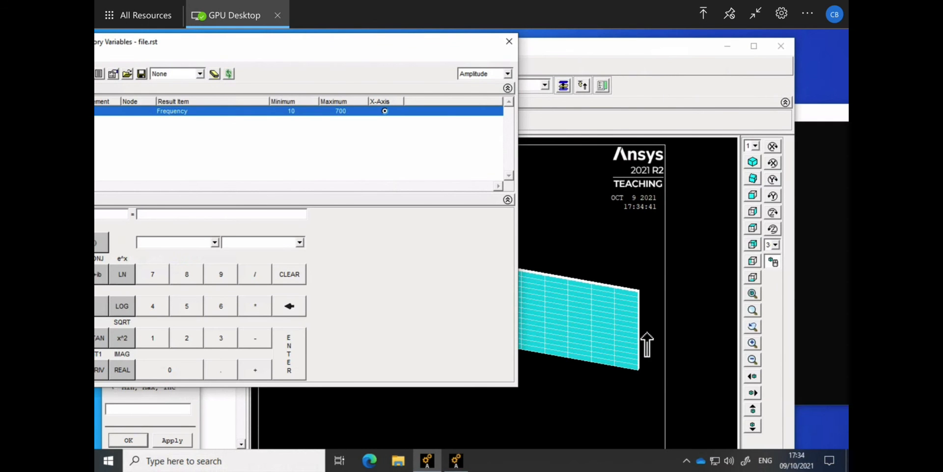
click(647, 333)
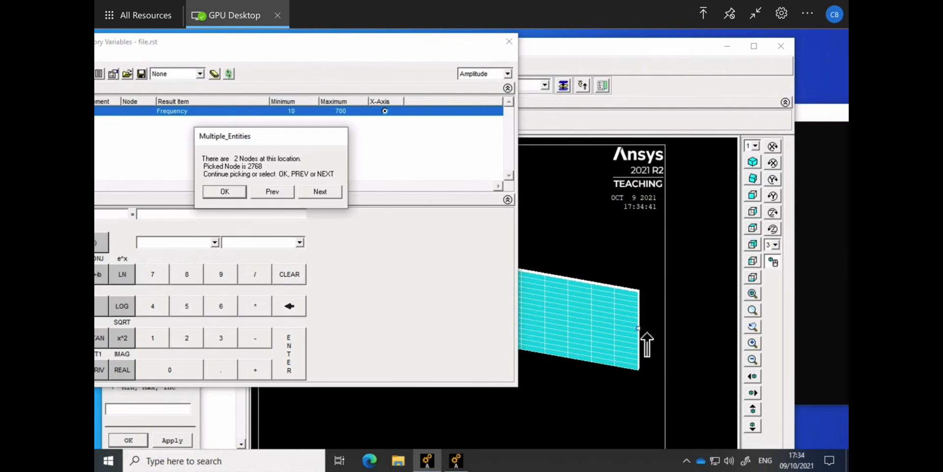
click(229, 192)
drag(257, 53, 551, 98)
click(128, 440)
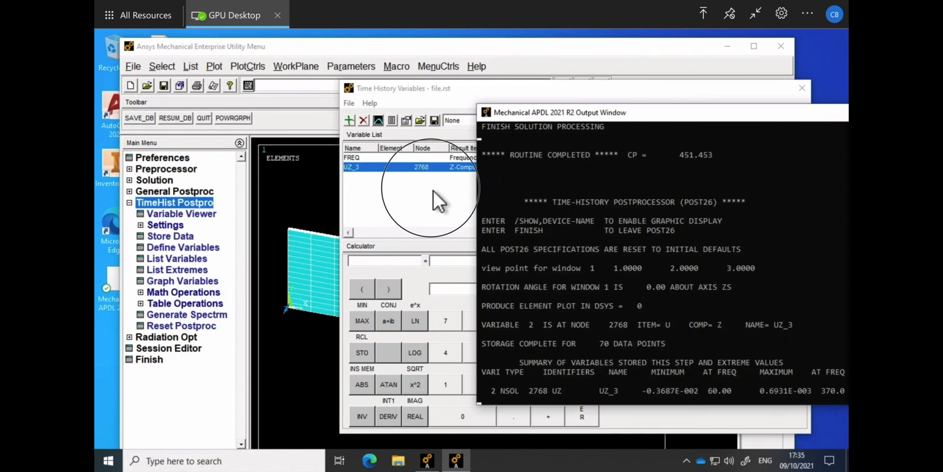
Graph the amplitude of the Z-displacement variable against frequency and uncover the plot.
click(467, 187)
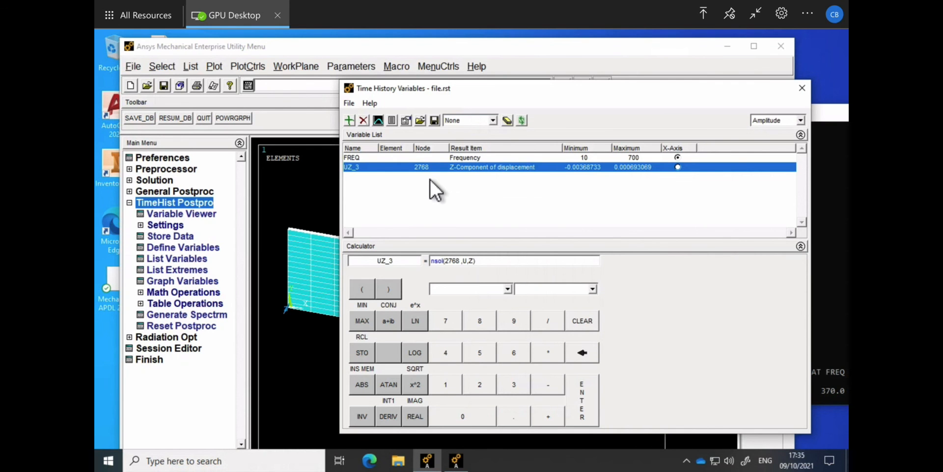
click(379, 124)
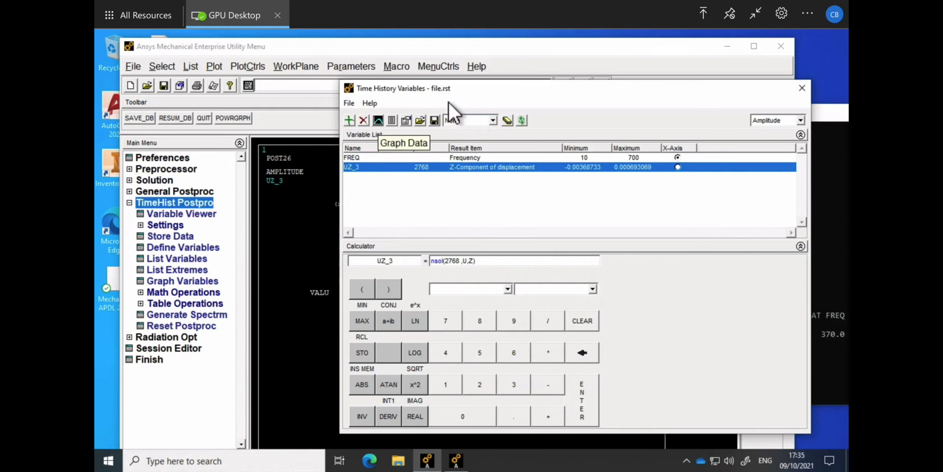
drag(615, 178, 682, 228)
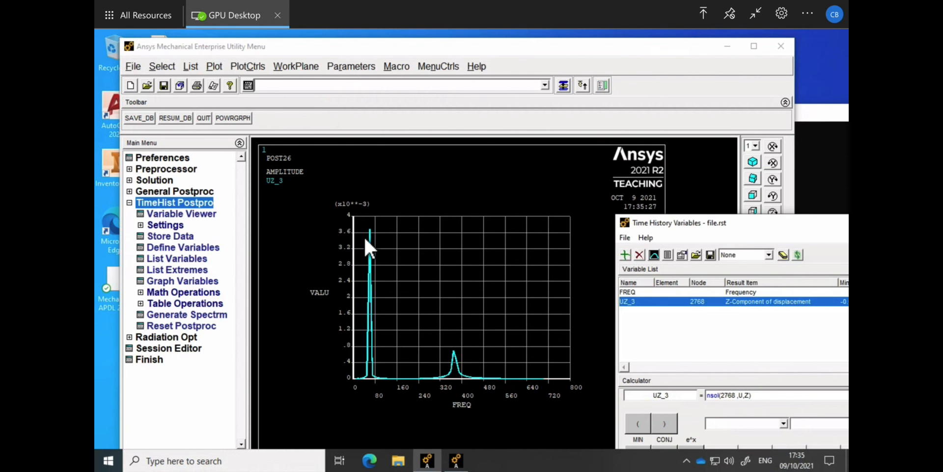
Switch to the First mode resonance slide to compare the analytical frequency with the plotted response, and return to Ansys.
key(ctrl+Up)
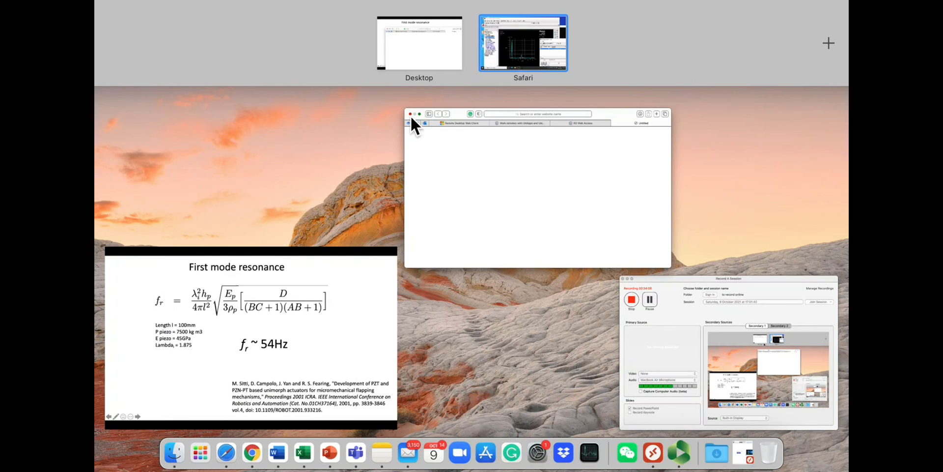
click(326, 283)
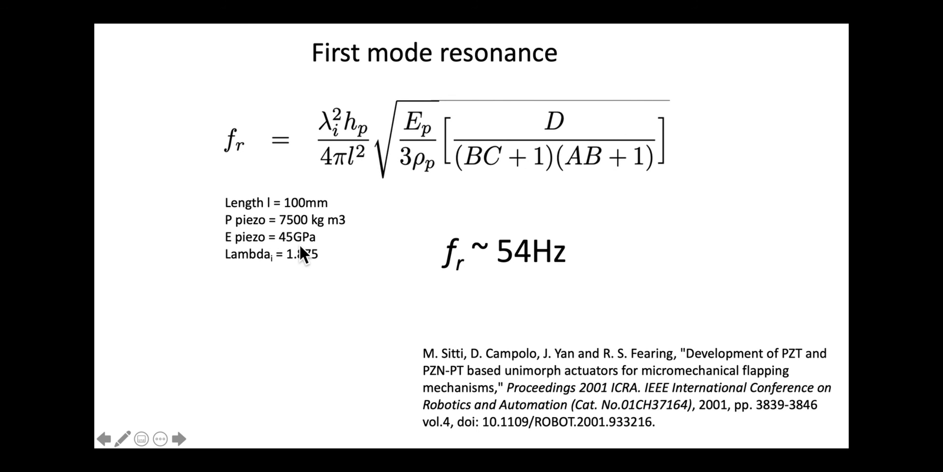
key(ctrl+Up)
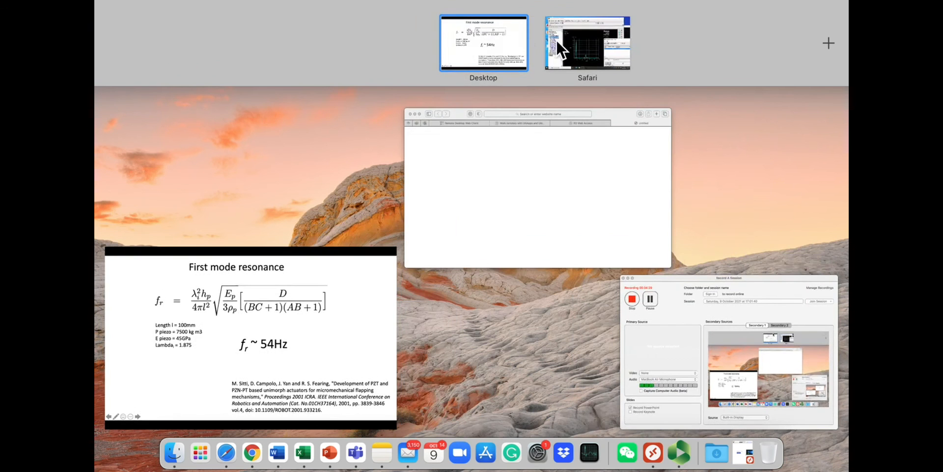
click(565, 42)
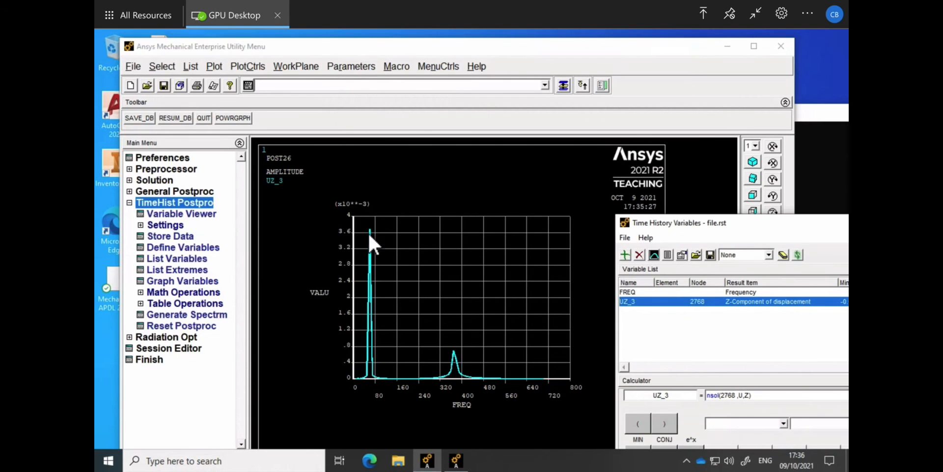
Read the real-part results for the entire model at a frequency of 60 in the general postprocessor.
click(130, 190)
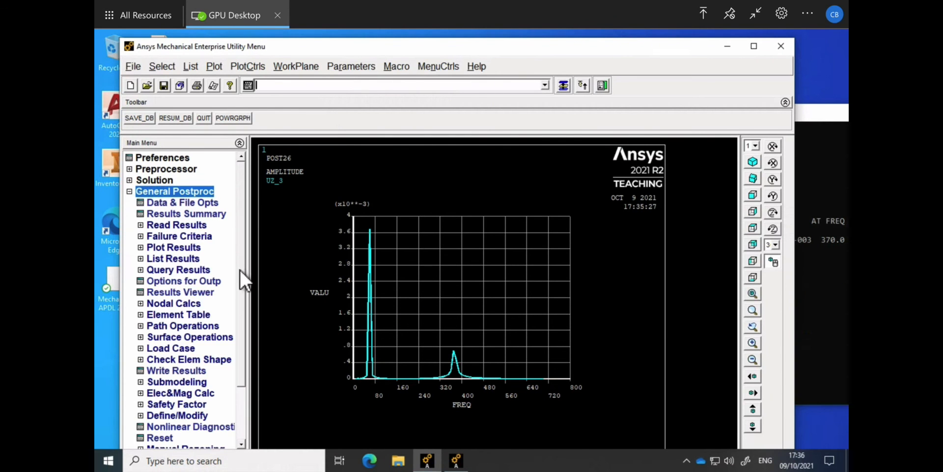
click(178, 227)
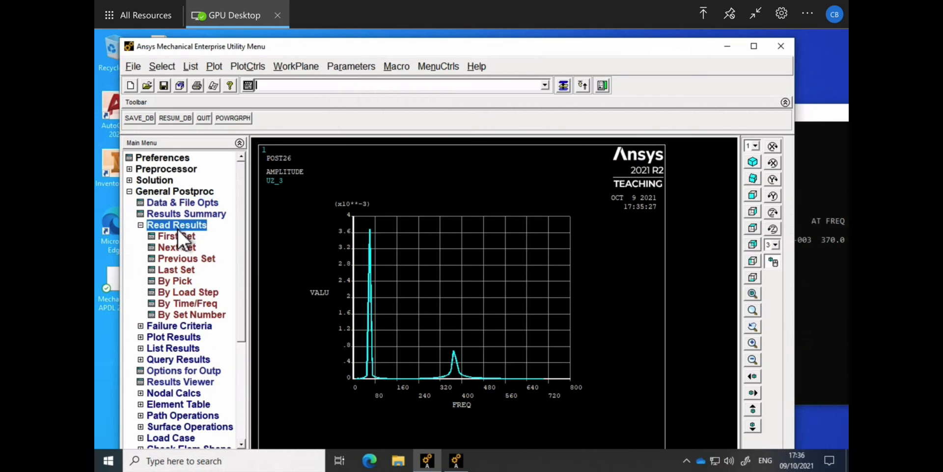
click(202, 304)
click(506, 202)
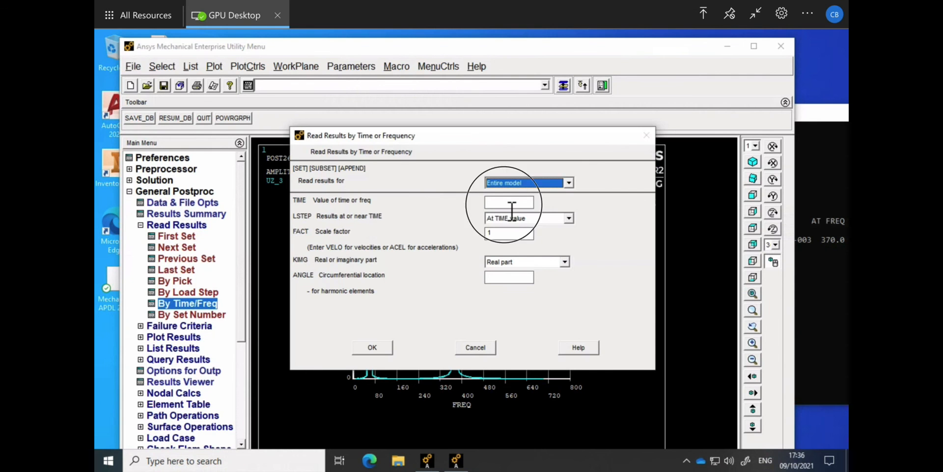
text(60)
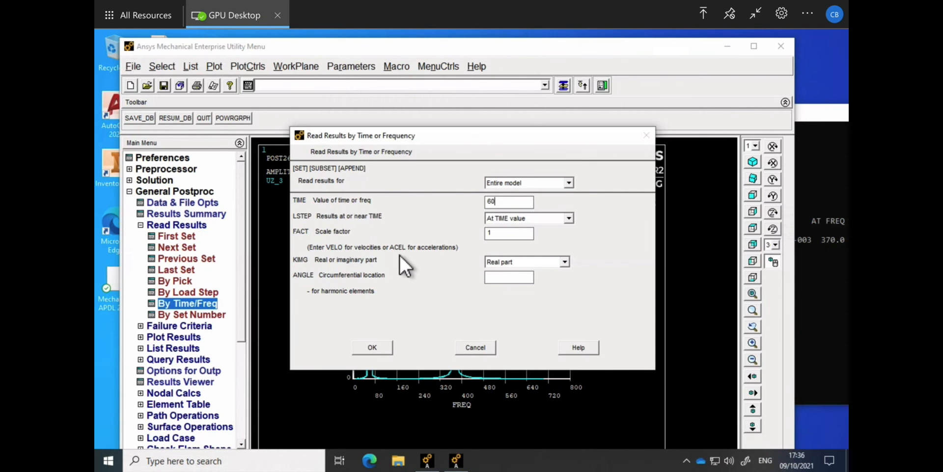
click(374, 346)
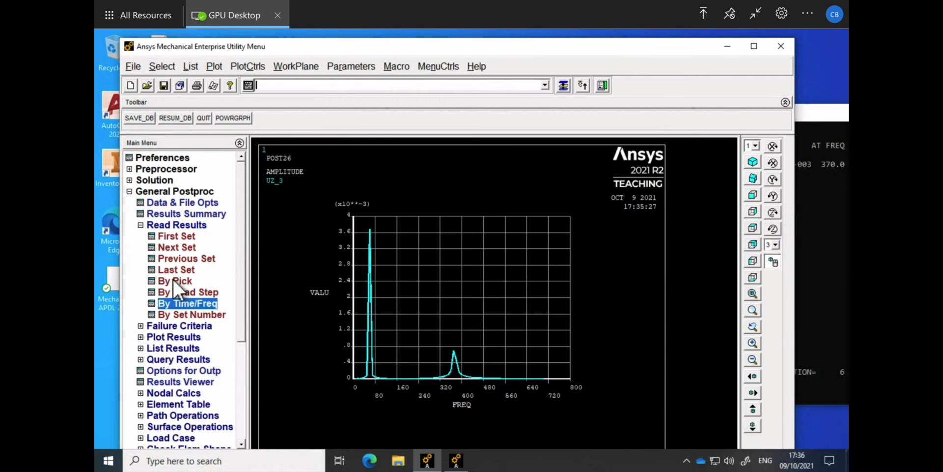
Plot the deformed shape together with the undeformed shape for the 60 Hz result and show it in an isometric view.
click(164, 337)
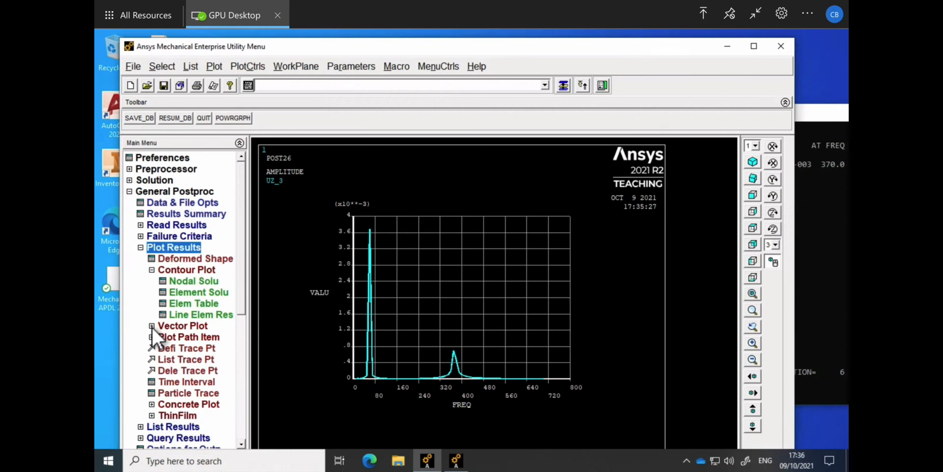
click(190, 263)
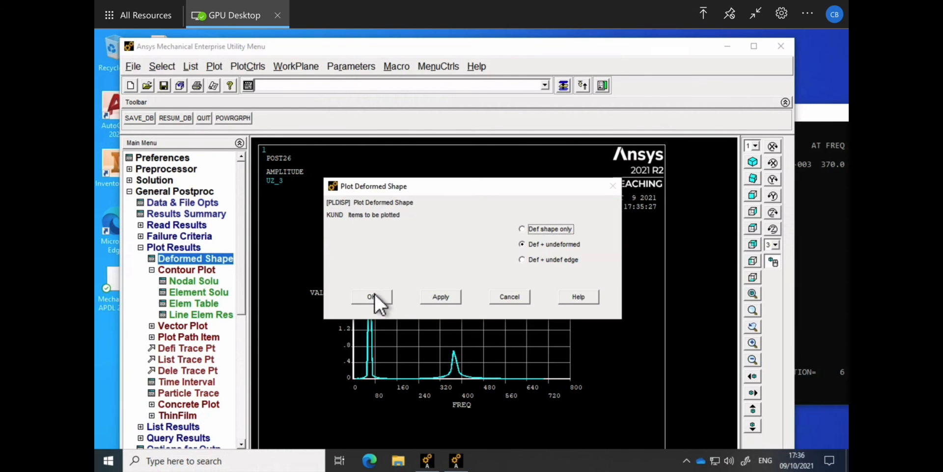
click(374, 298)
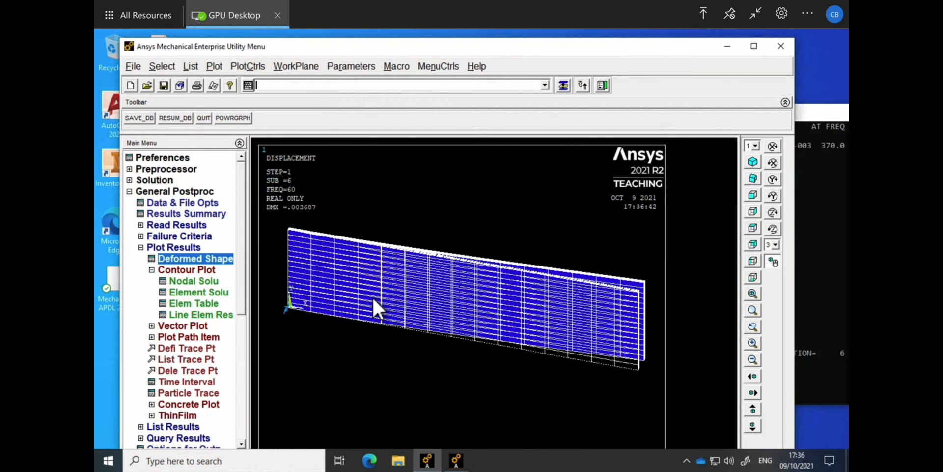
click(752, 169)
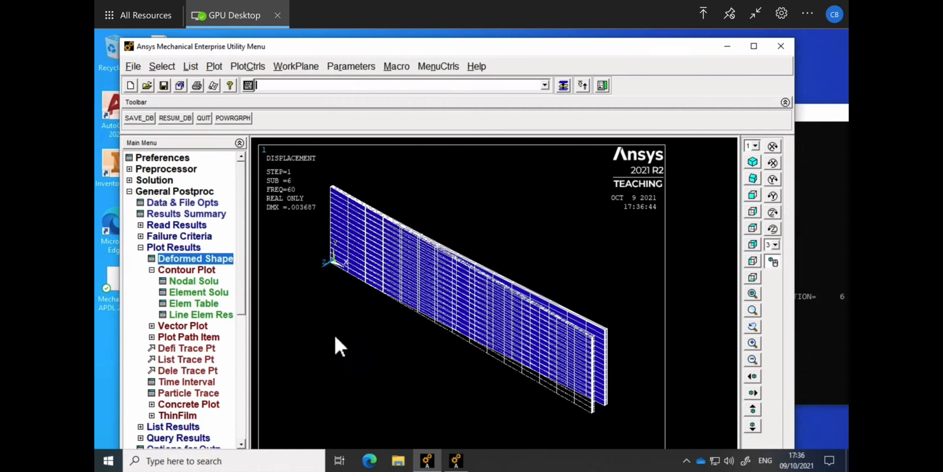
Read the real-part results for the entire model at a frequency of 360.
click(142, 227)
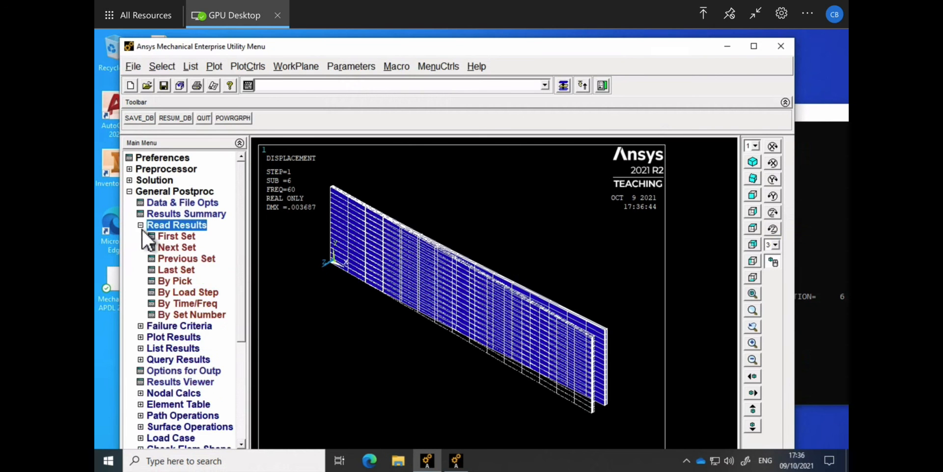
click(189, 305)
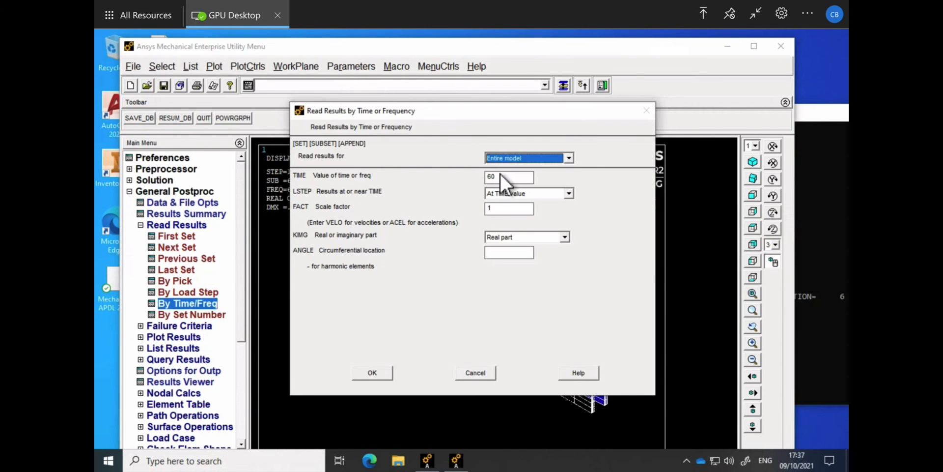
drag(506, 182, 460, 174)
text(360)
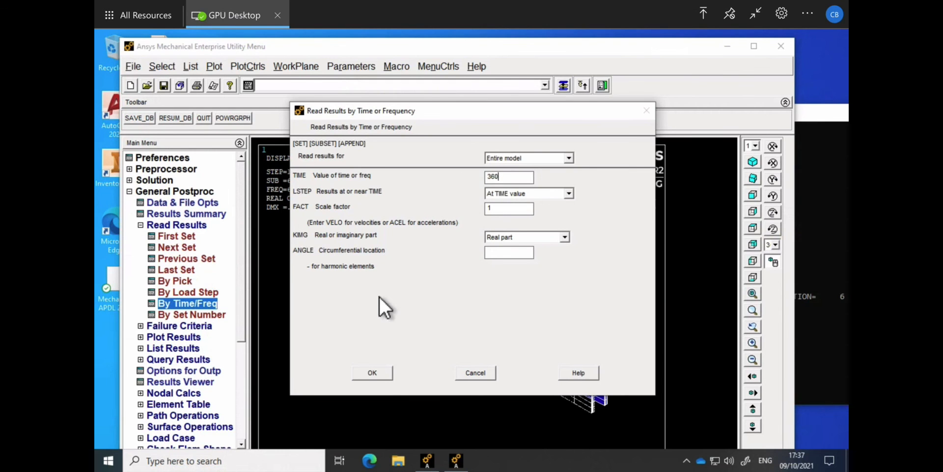
click(370, 374)
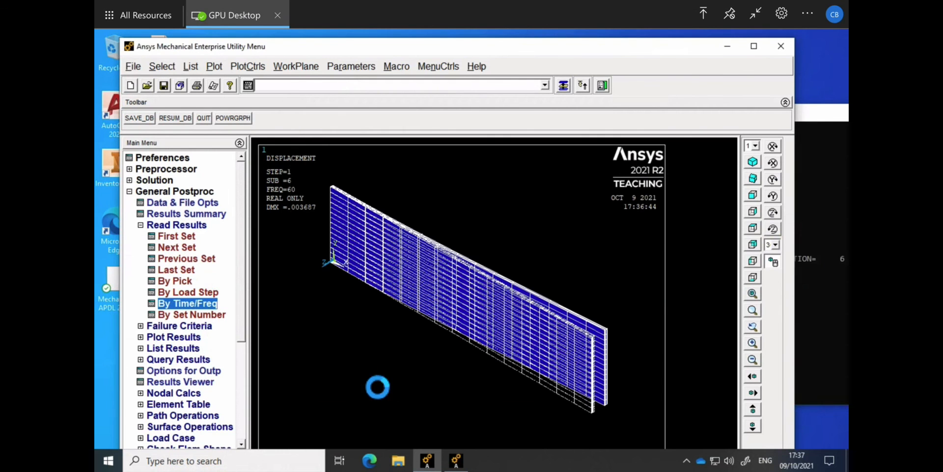
Plot the deformed shape with the undeformed shape at frequency 360 and examine the beam's bending along its thin edge.
click(157, 337)
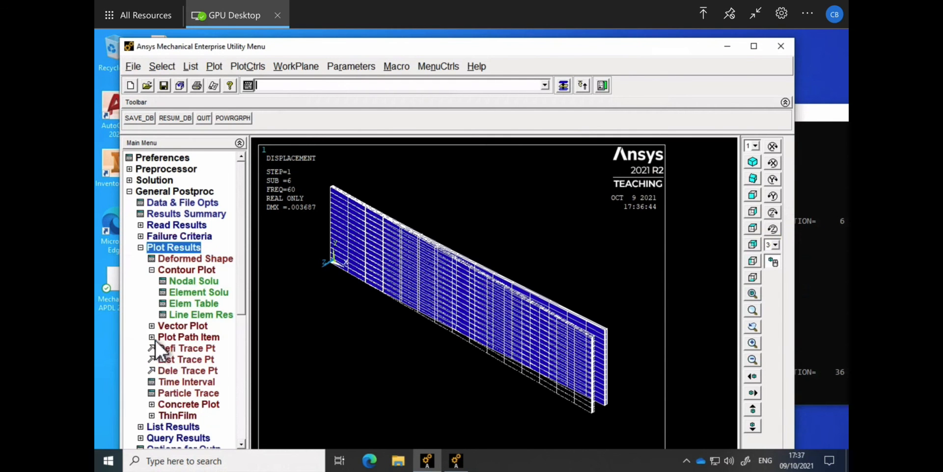
click(177, 260)
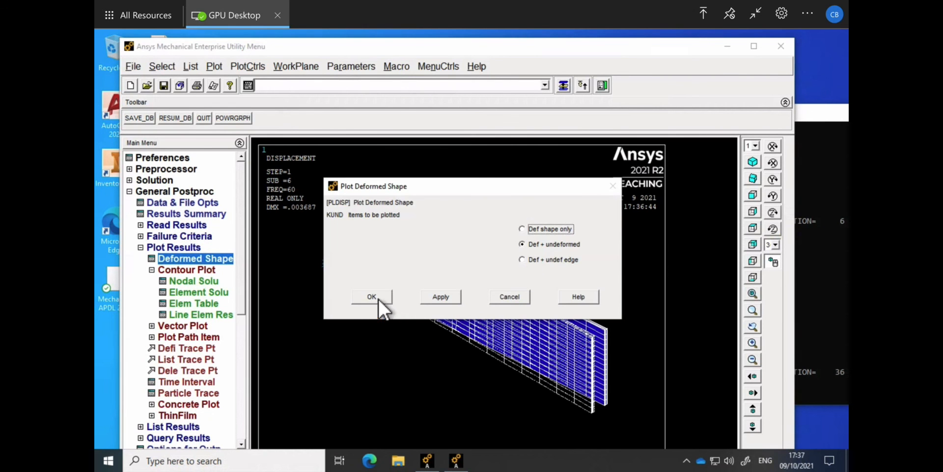
click(372, 298)
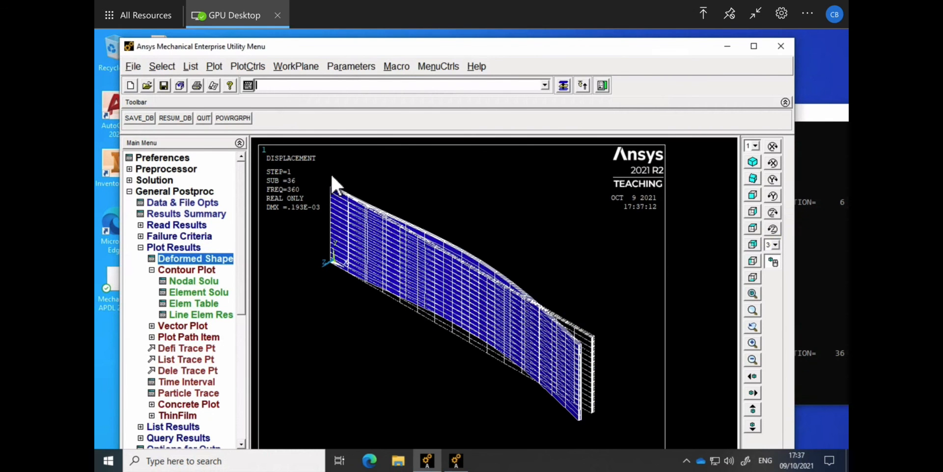
click(757, 183)
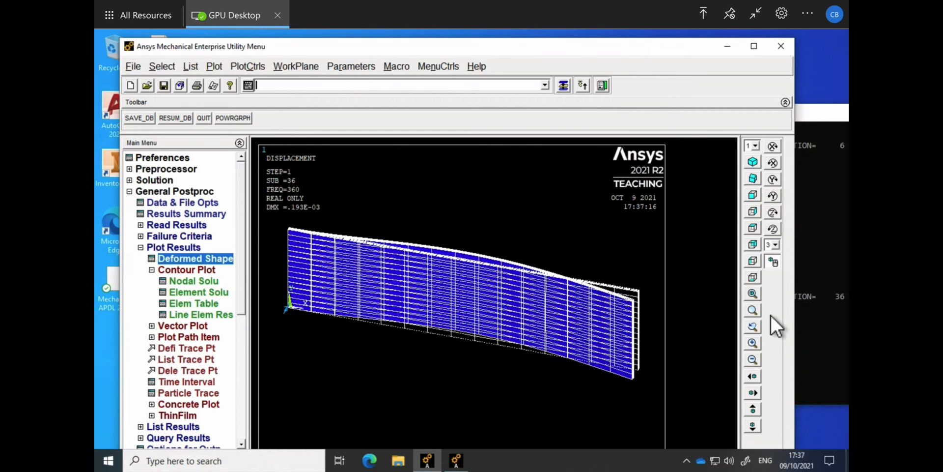
right_drag(524, 267, 525, 268)
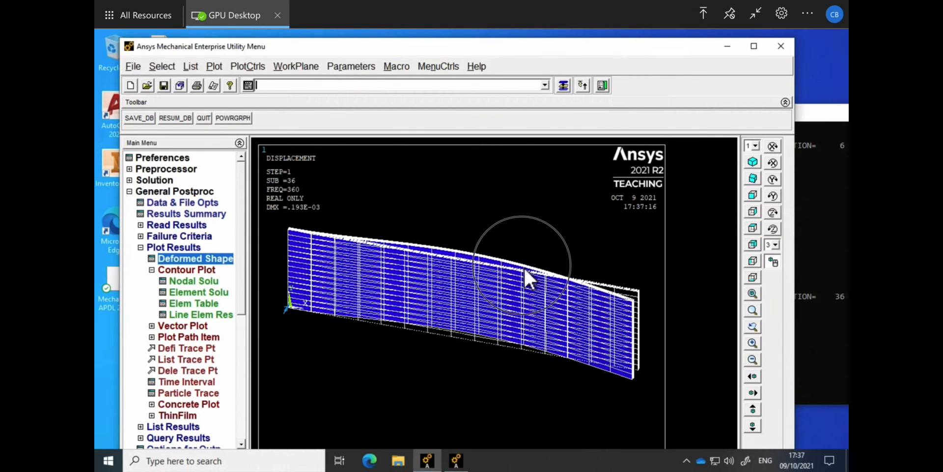
drag(525, 267, 468, 309)
right_drag(468, 309, 420, 346)
mouse_move(435, 288)
right_down()
mouse_move(409, 330)
mouse_move(453, 334)
mouse_move(465, 352)
right_up()
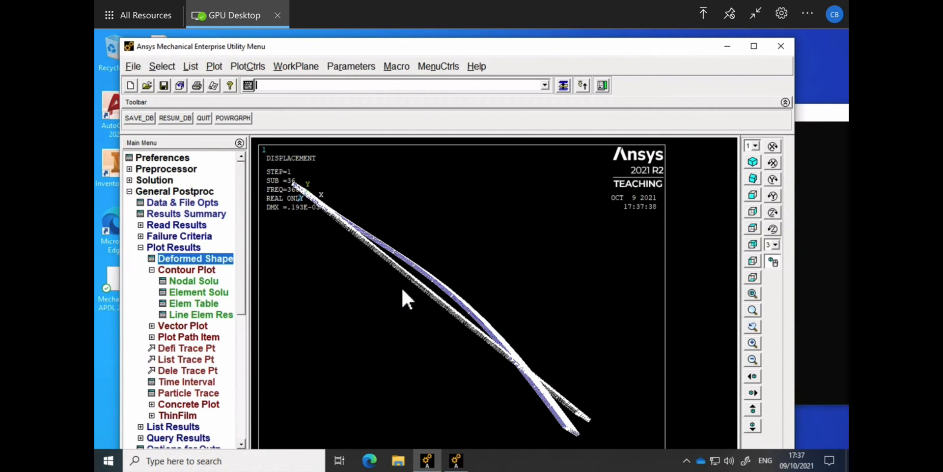
Reposition the Ansys window on the remote desktop and bring up the overview of all open windows and desktops.
drag(511, 52, 528, 44)
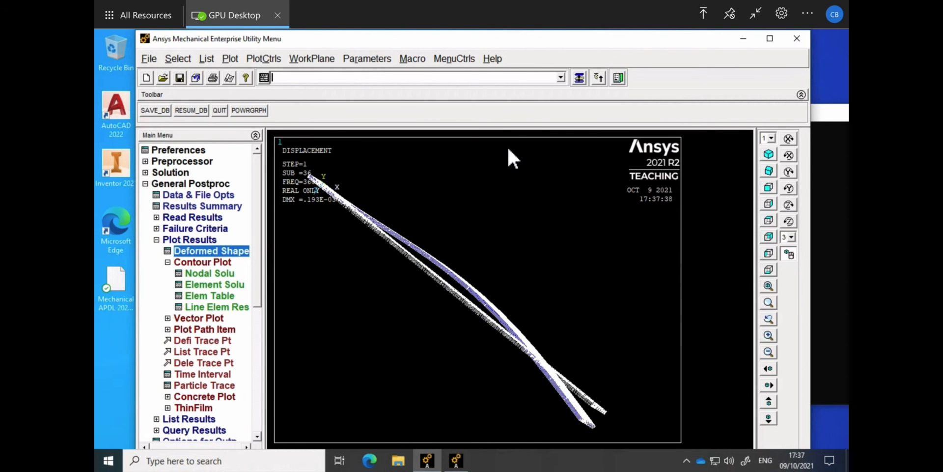
key(ctrl+Up)
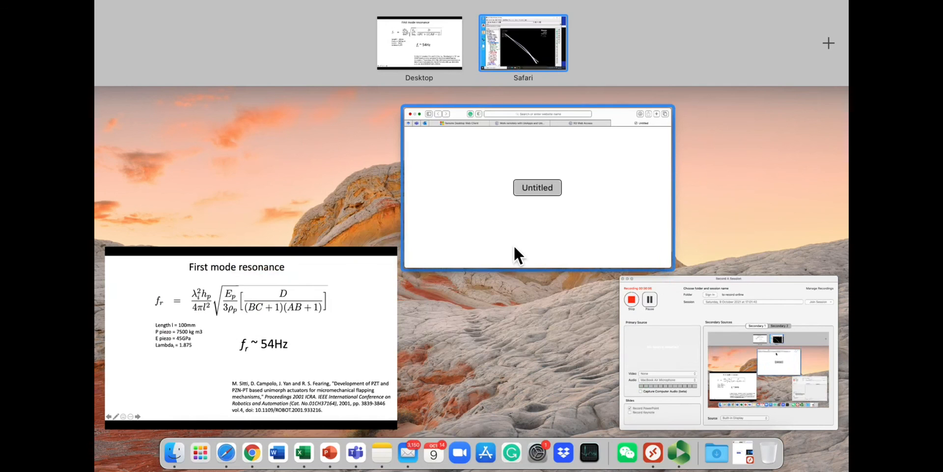